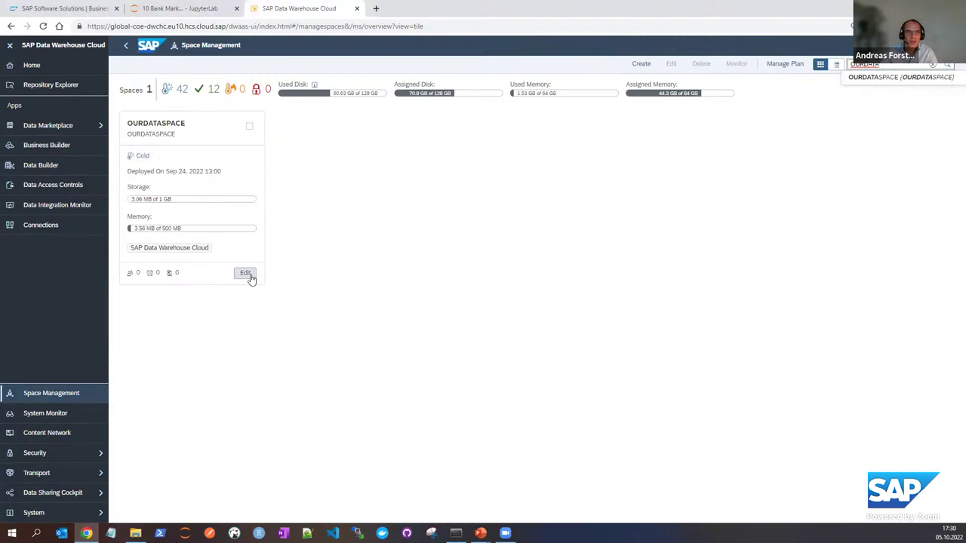
Review OURDATASPACE#DSUSER's privileges under OURDATASPACE's Database Users, then launch its Database Explorer
{"action": "left_click", "coordinate": [249, 275]}
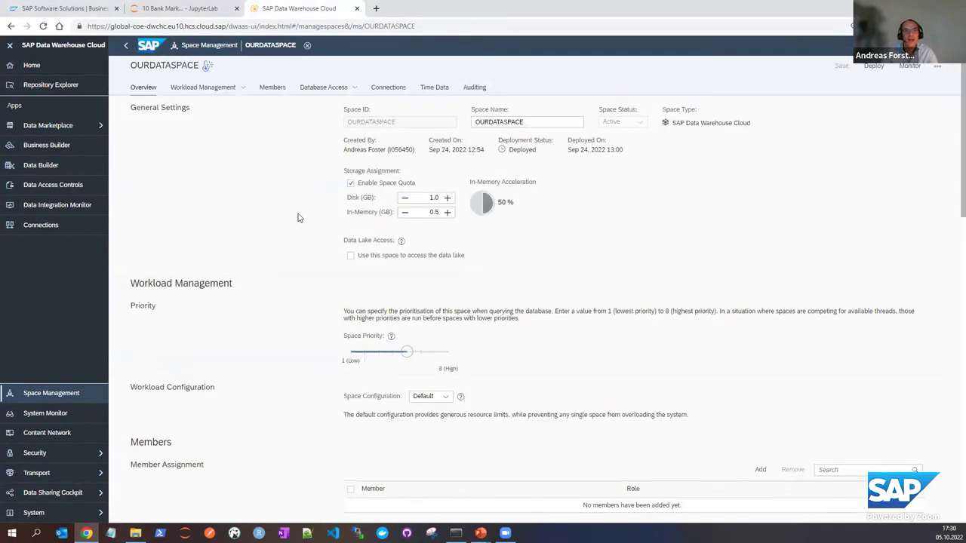
{"action": "left_click", "coordinate": [355, 89]}
{"action": "left_click", "coordinate": [325, 117]}
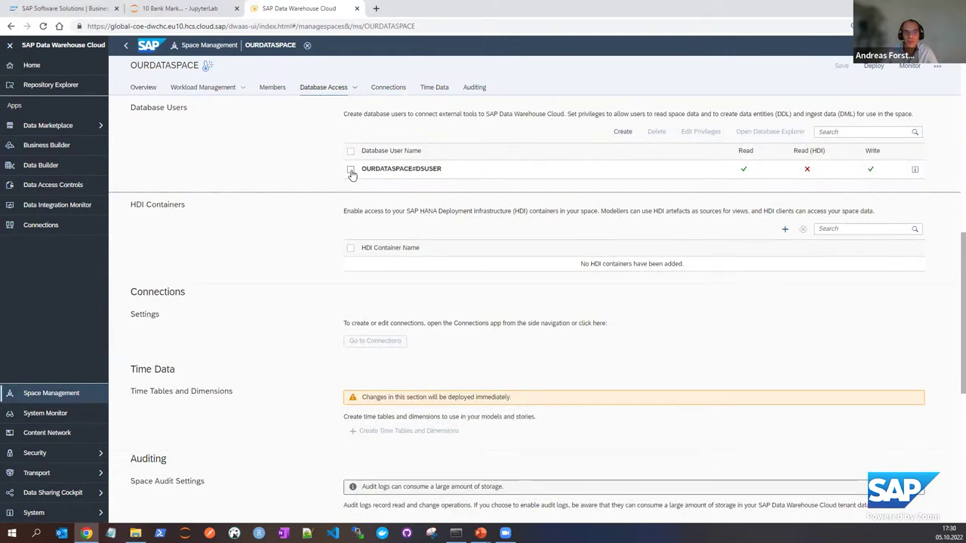
{"action": "left_click", "coordinate": [351, 170]}
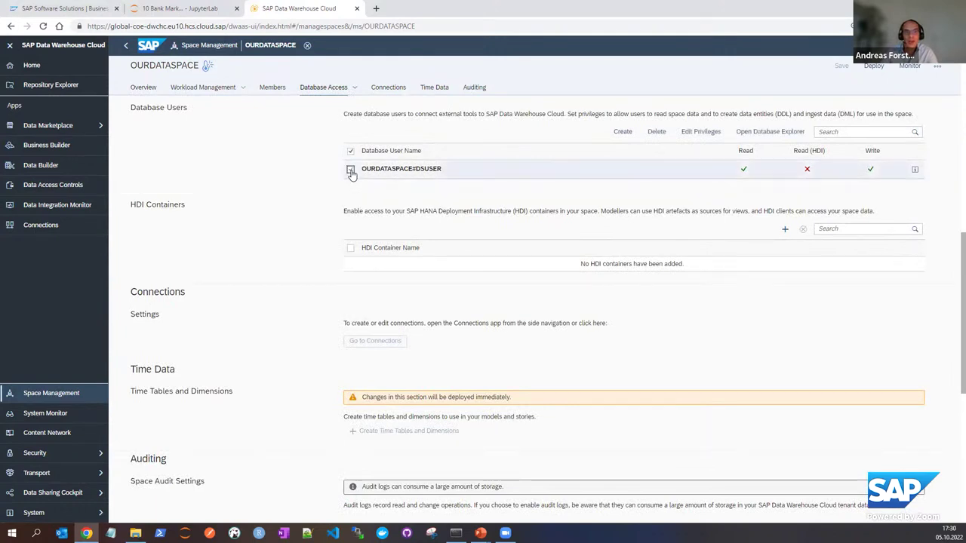
{"action": "left_click", "coordinate": [704, 133]}
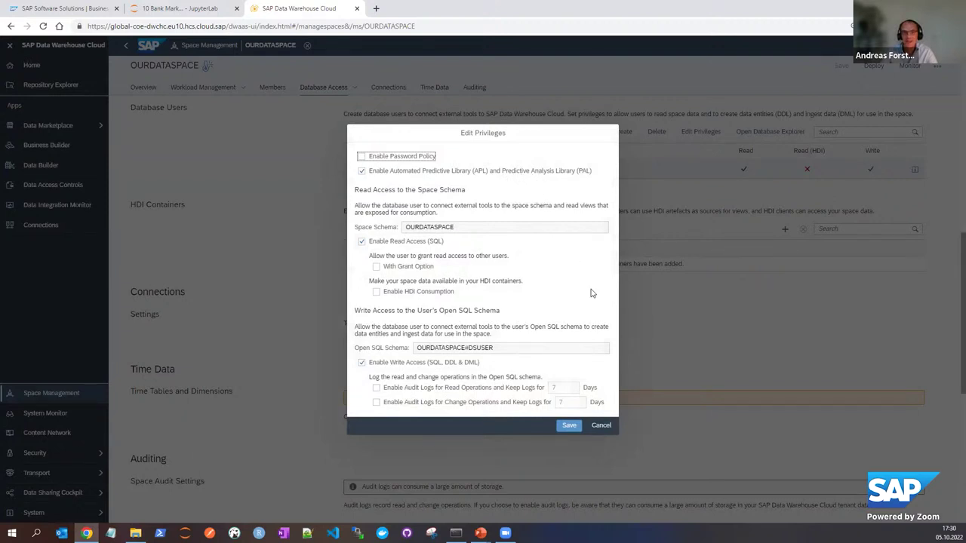
{"action": "left_click", "coordinate": [601, 426]}
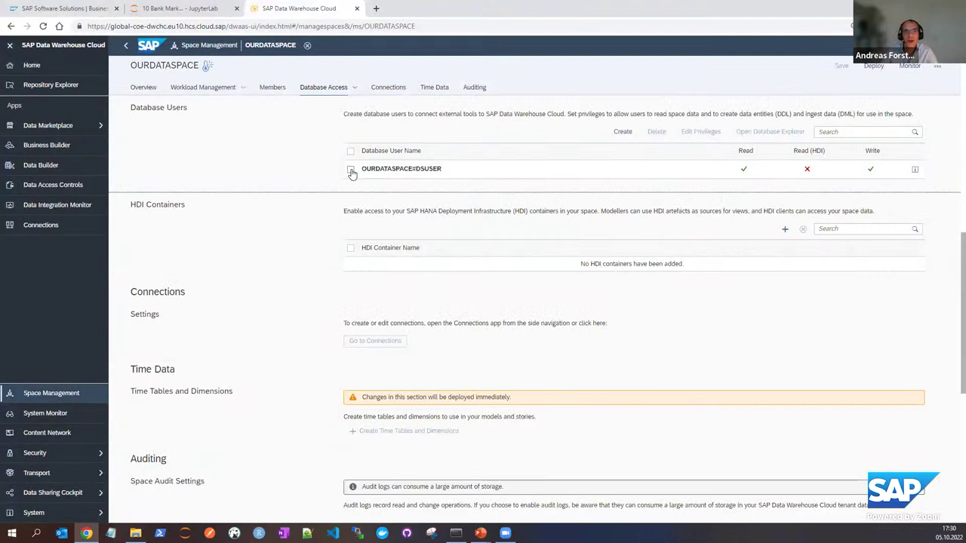
{"action": "left_click", "coordinate": [350, 171]}
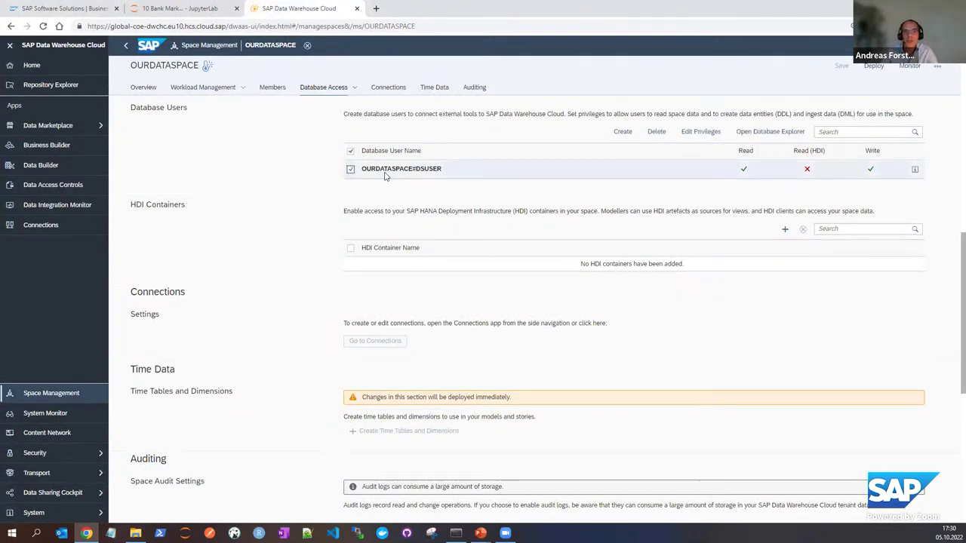
{"action": "left_click", "coordinate": [765, 134]}
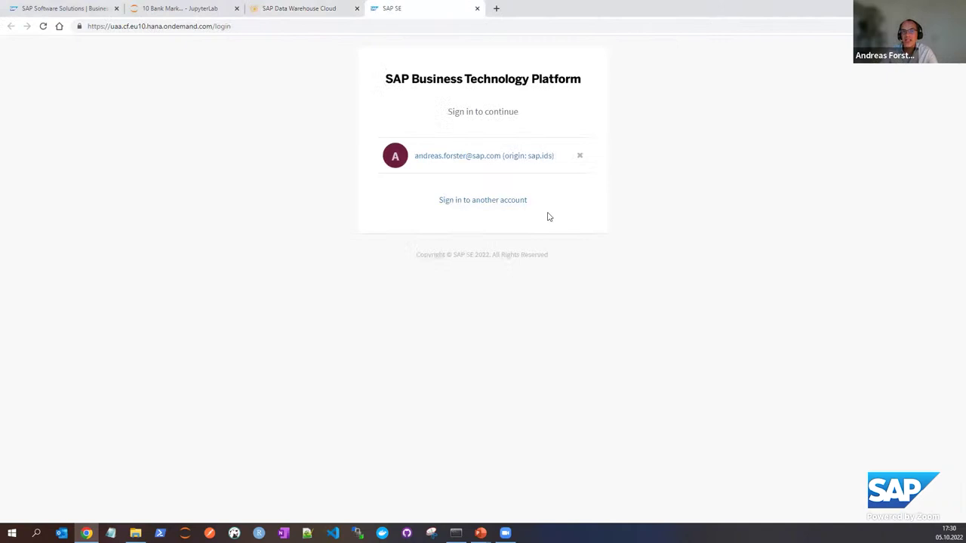
Sign in and expand My SAP Data Warehouse Cloud > Catalog > Tables
{"action": "left_click", "coordinate": [512, 161]}
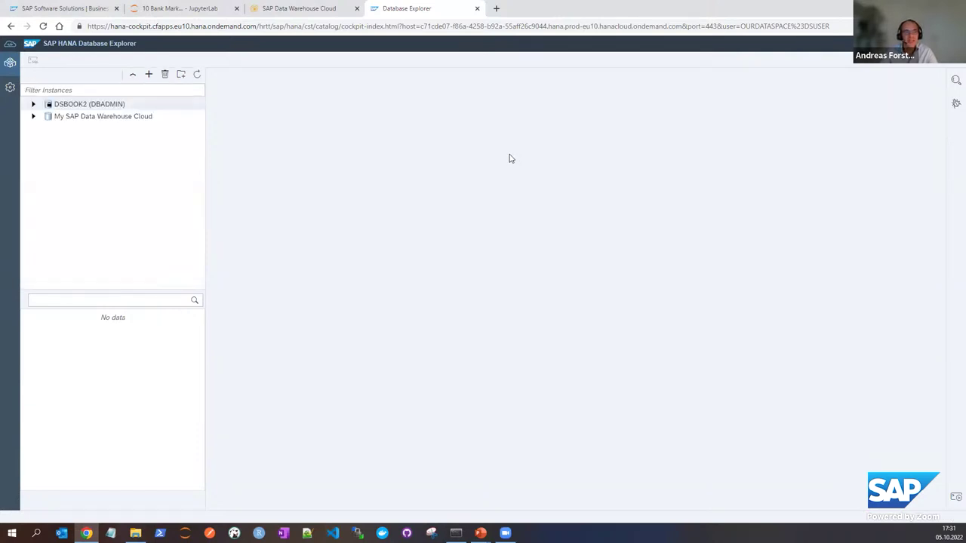
{"action": "left_click", "coordinate": [34, 116]}
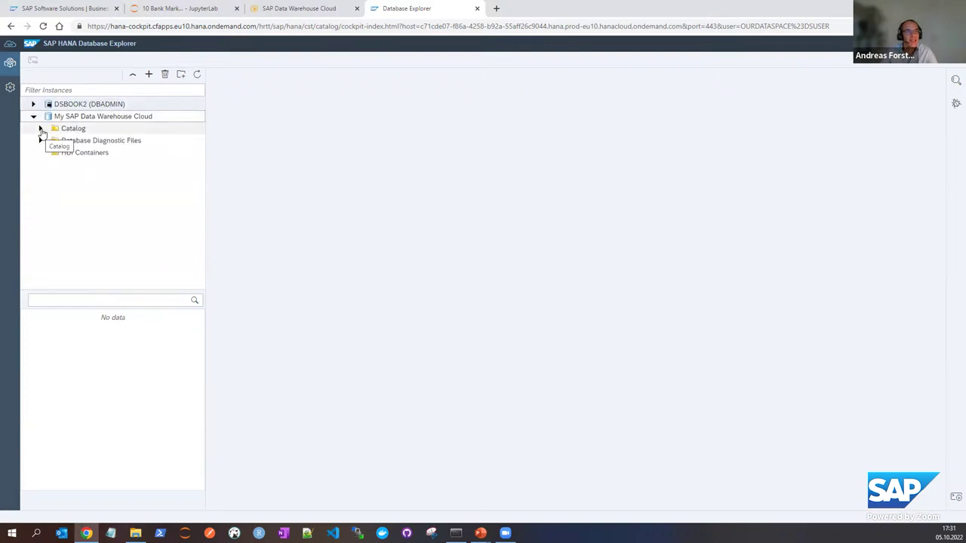
{"action": "left_click", "coordinate": [41, 130]}
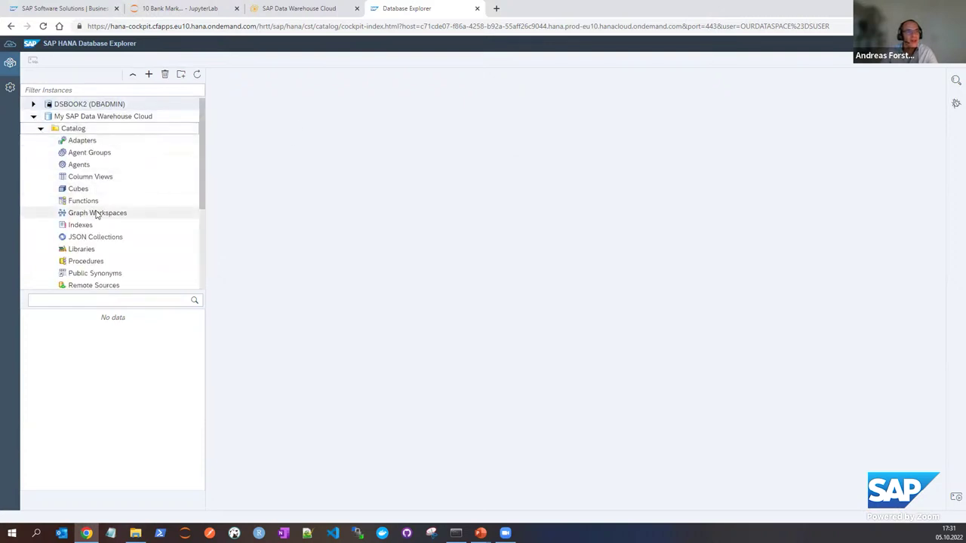
{"action": "scroll", "coordinate": [95, 214], "scroll_direction": "down", "scroll_amount": 3}
{"action": "left_click", "coordinate": [79, 257]}
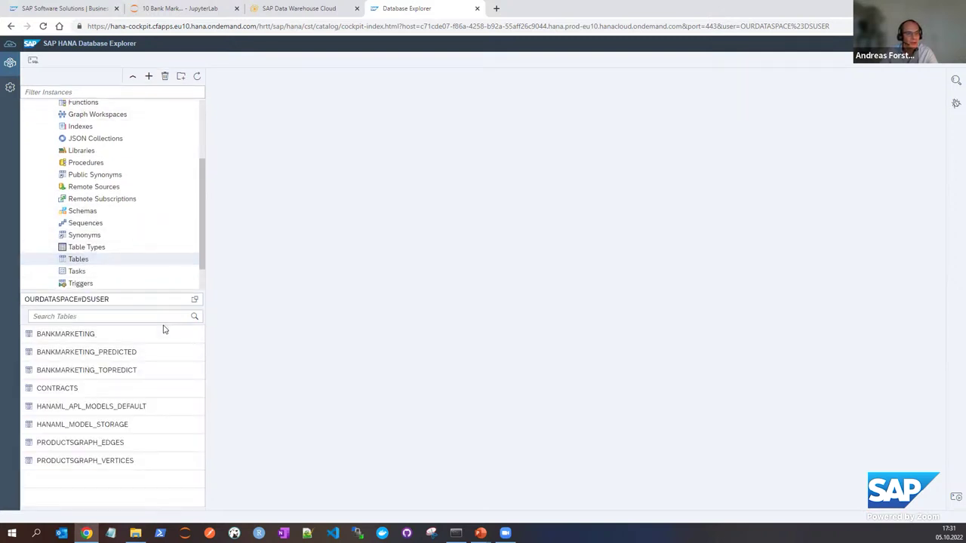
Open the BANKMARKETING table's data and scroll through the customer rows
{"action": "right_click", "coordinate": [118, 336]}
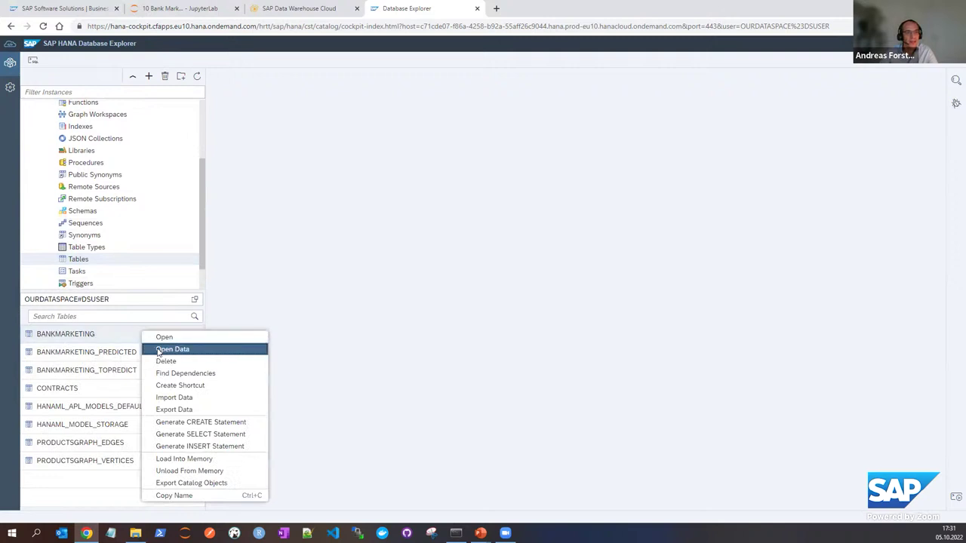
{"action": "left_click", "coordinate": [157, 350]}
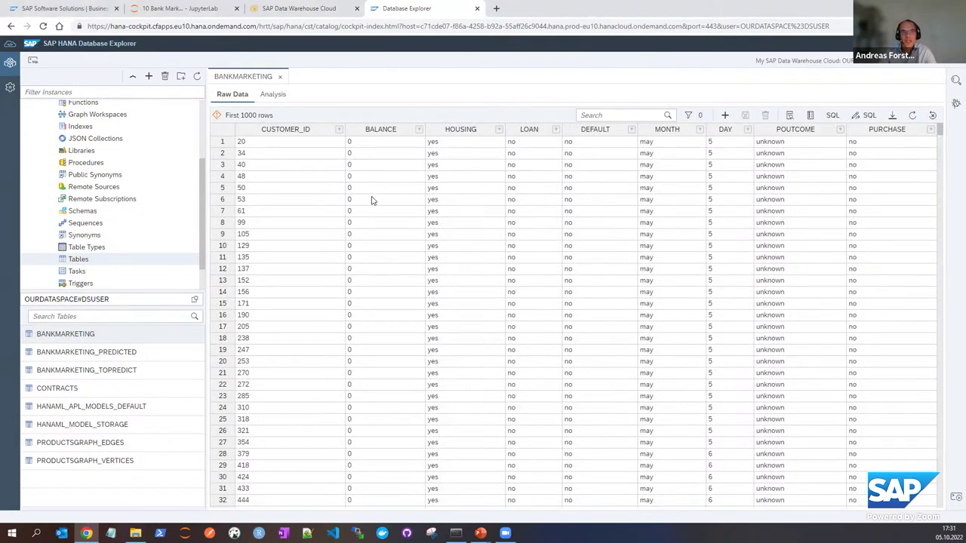
{"action": "scroll", "coordinate": [377, 317], "scroll_direction": "down", "scroll_amount": 5}
{"action": "scroll", "coordinate": [379, 328], "scroll_direction": "down", "scroll_amount": 13}
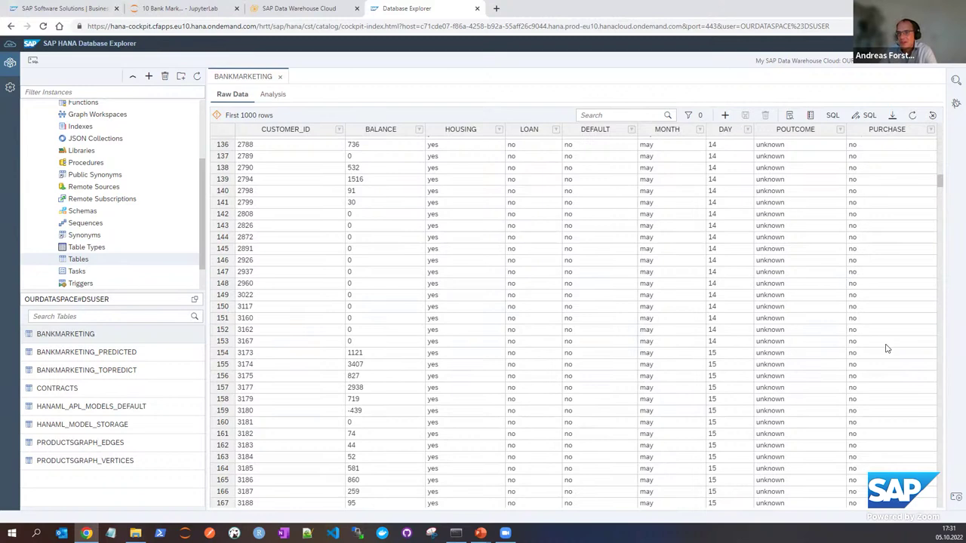
{"action": "scroll", "coordinate": [887, 264], "scroll_direction": "down", "scroll_amount": 15}
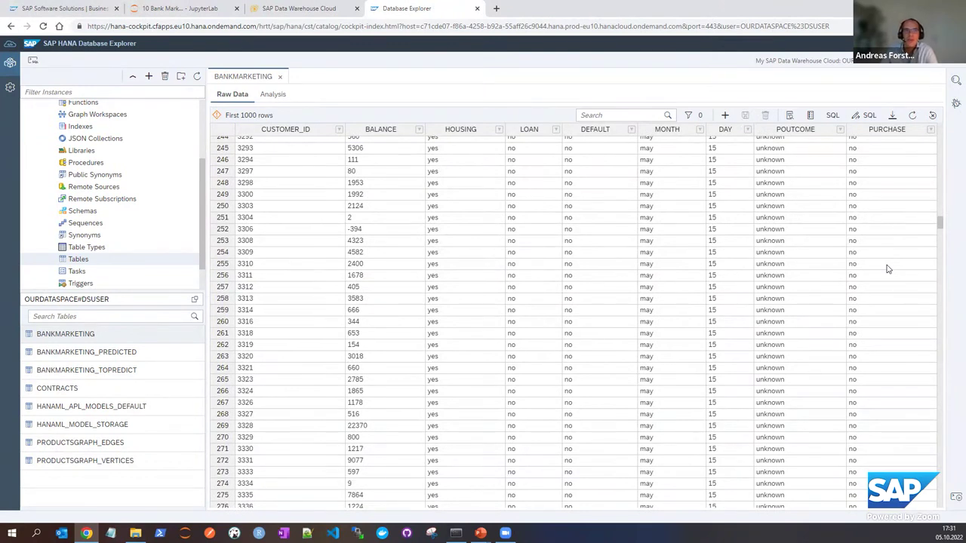
Return to the Bank Marketing notebook tab and bring up the Kernel menu
{"action": "left_click", "coordinate": [179, 9]}
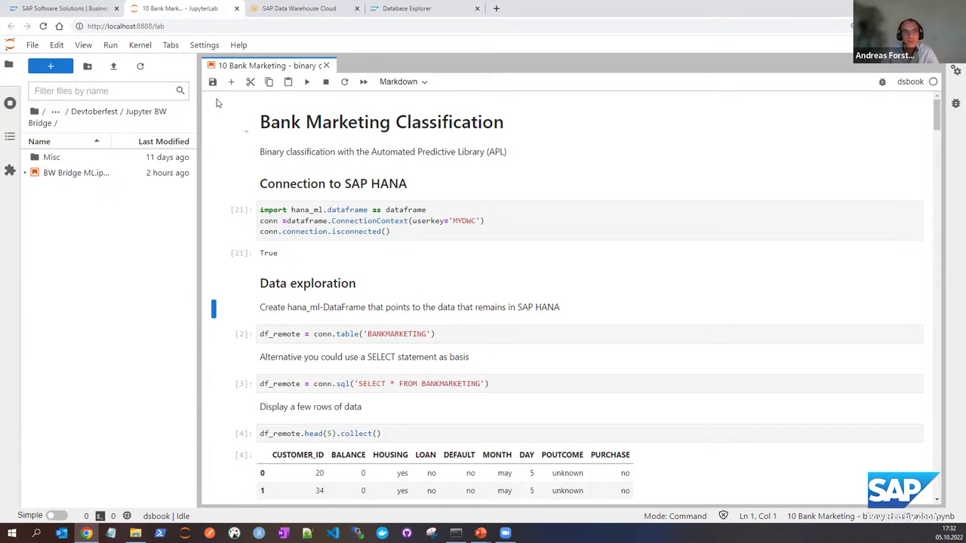
{"action": "left_click", "coordinate": [141, 46]}
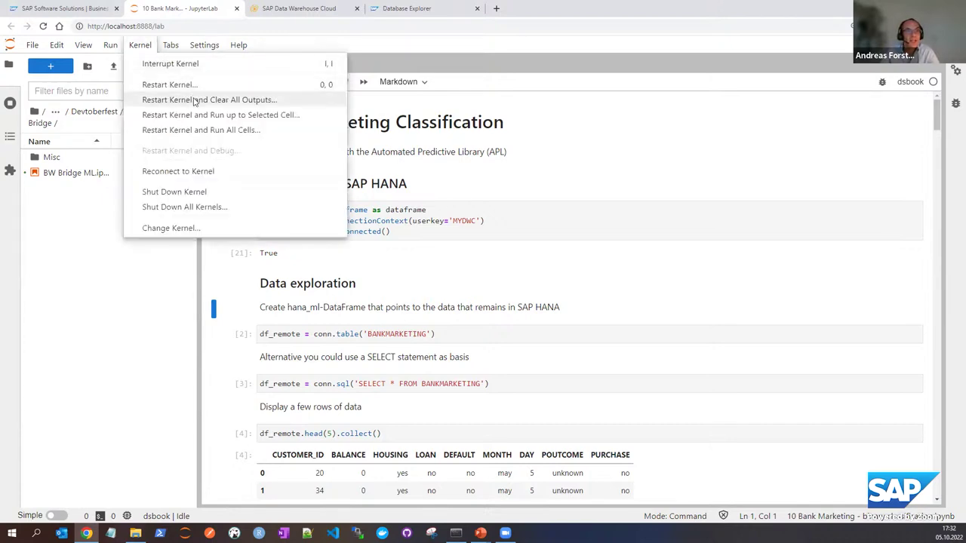
Restart the kernel with all outputs cleared and rerun the import and connection cell
{"action": "left_click", "coordinate": [194, 99]}
{"action": "left_click", "coordinate": [578, 302]}
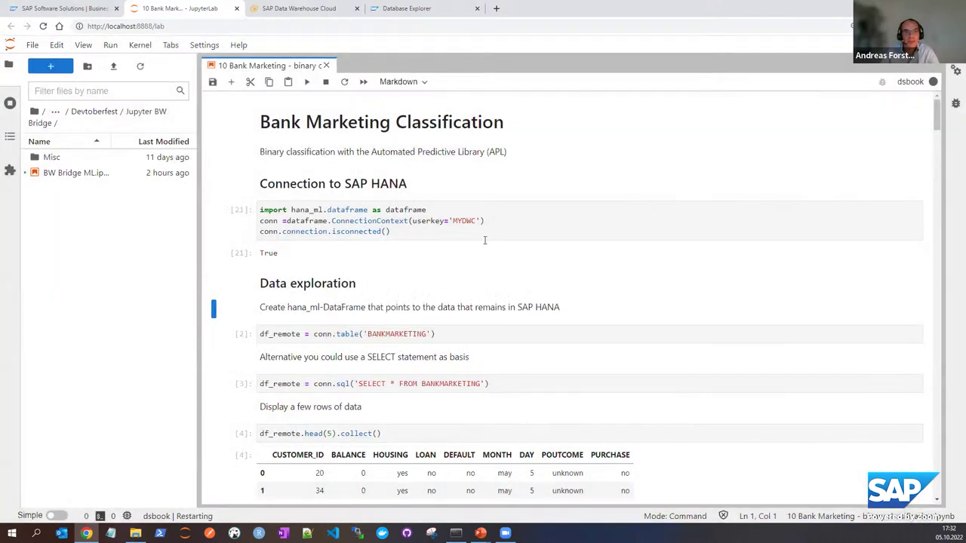
{"action": "left_click", "coordinate": [243, 215]}
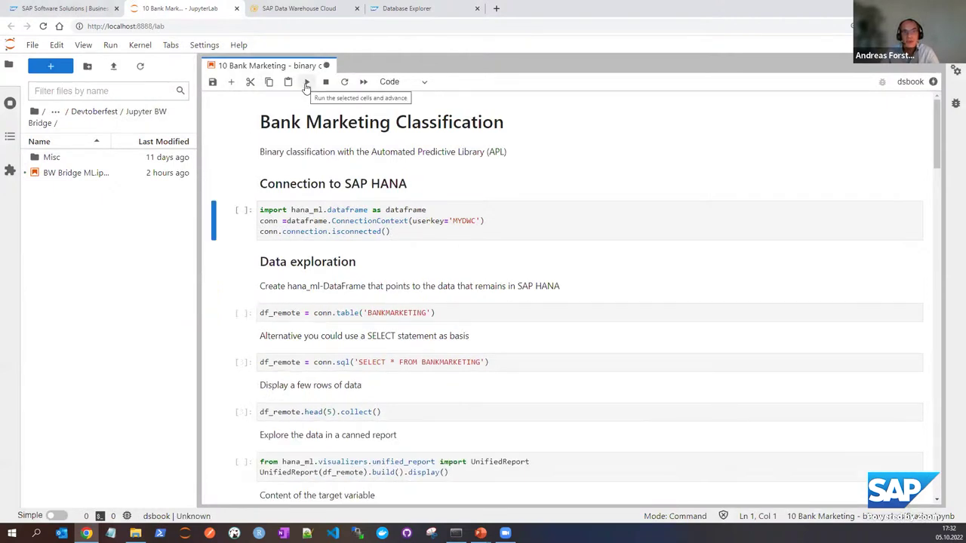
{"action": "left_click", "coordinate": [306, 85]}
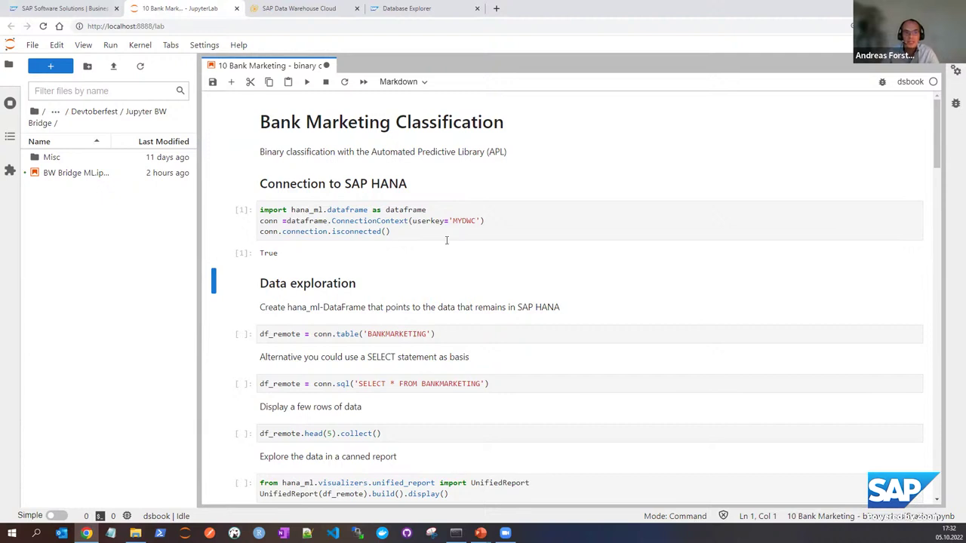
Run the data-exploration cells through the BANKMARKETING table and SELECT-based df_remote cells
{"action": "scroll", "coordinate": [437, 256], "scroll_direction": "down", "scroll_amount": 1}
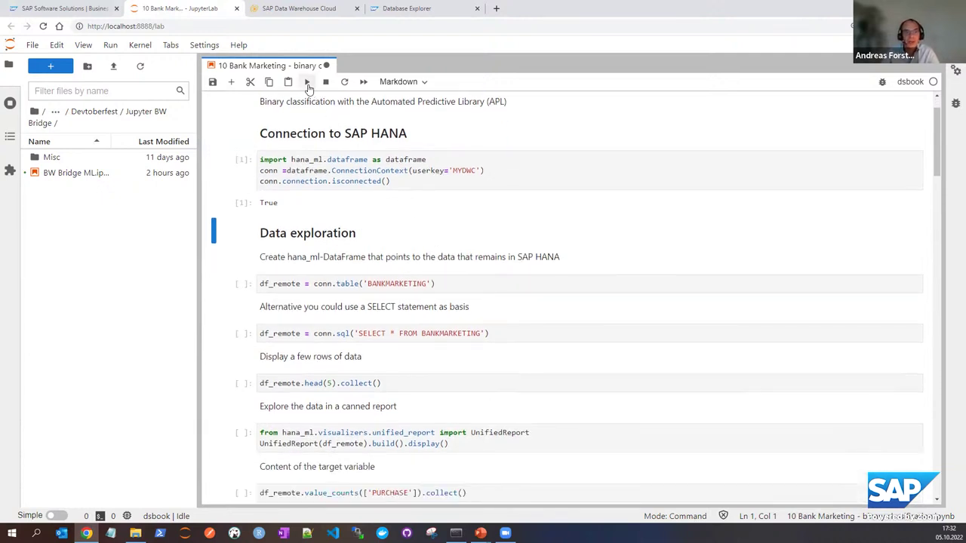
{"action": "left_click", "coordinate": [308, 83]}
{"action": "left_click", "coordinate": [308, 83]}
{"action": "left_click", "coordinate": [308, 83]}
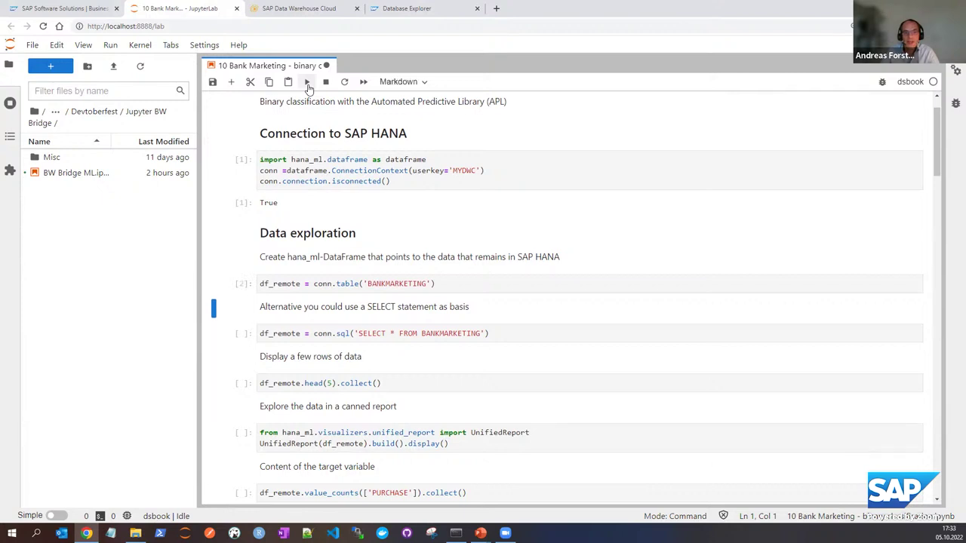
{"action": "double_click", "coordinate": [398, 284]}
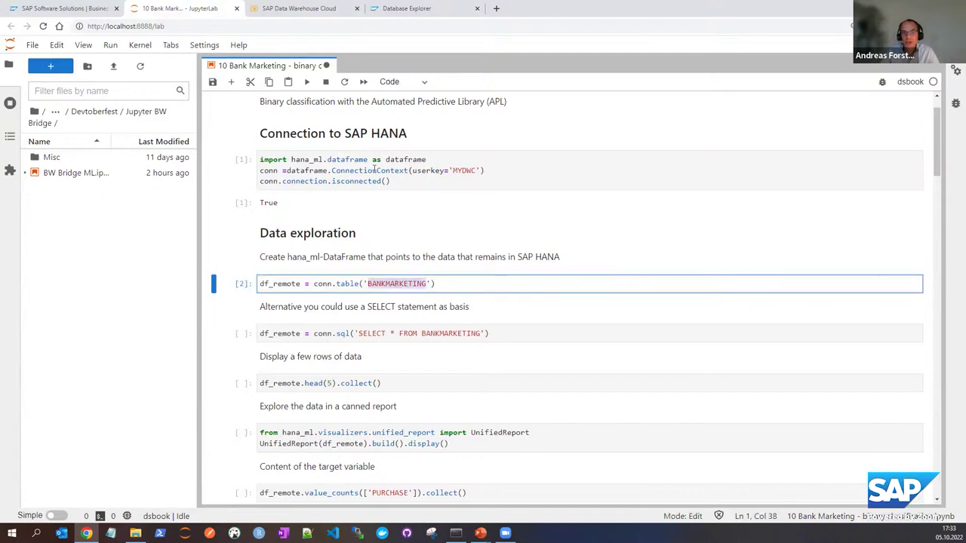
{"action": "left_click", "coordinate": [307, 83]}
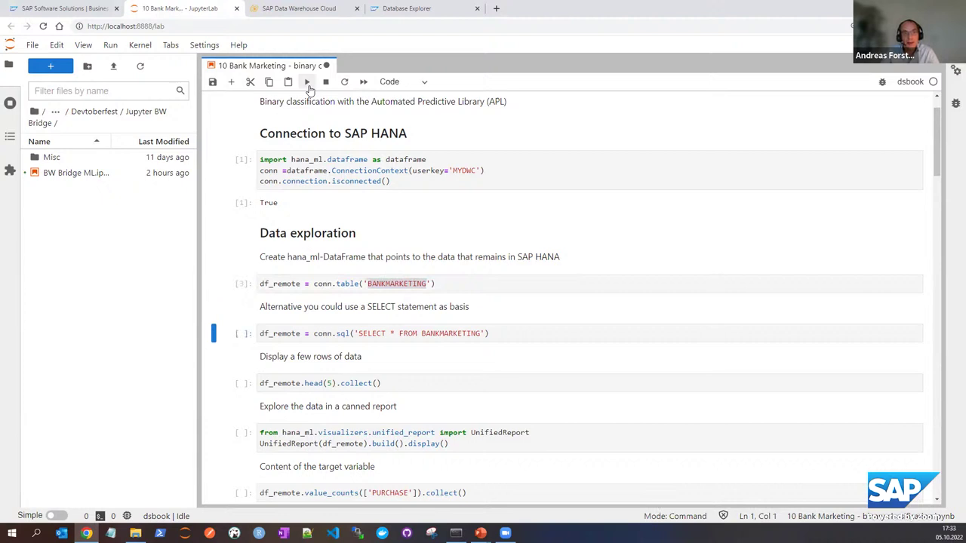
{"action": "left_click", "coordinate": [307, 83]}
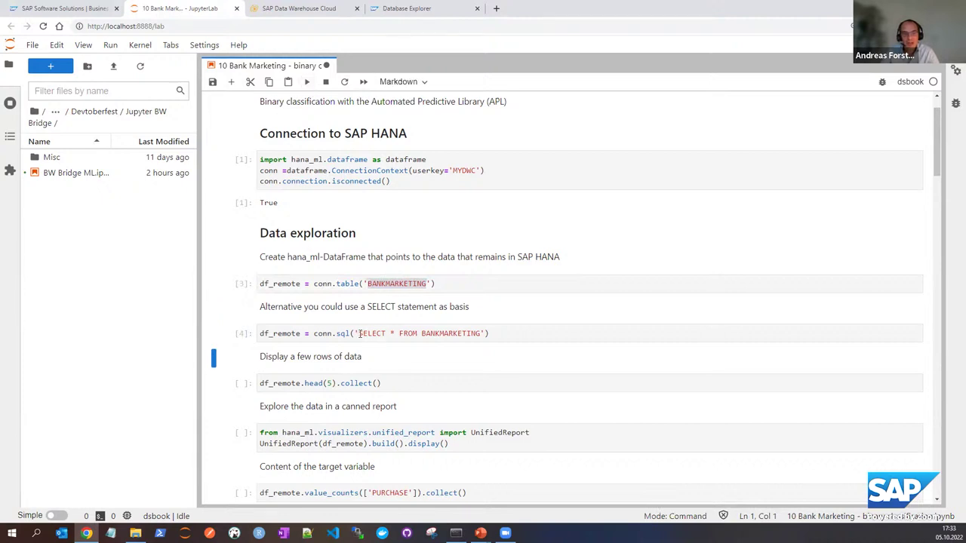
{"action": "left_click_drag", "start_coordinate": [359, 334], "coordinate": [482, 334]}
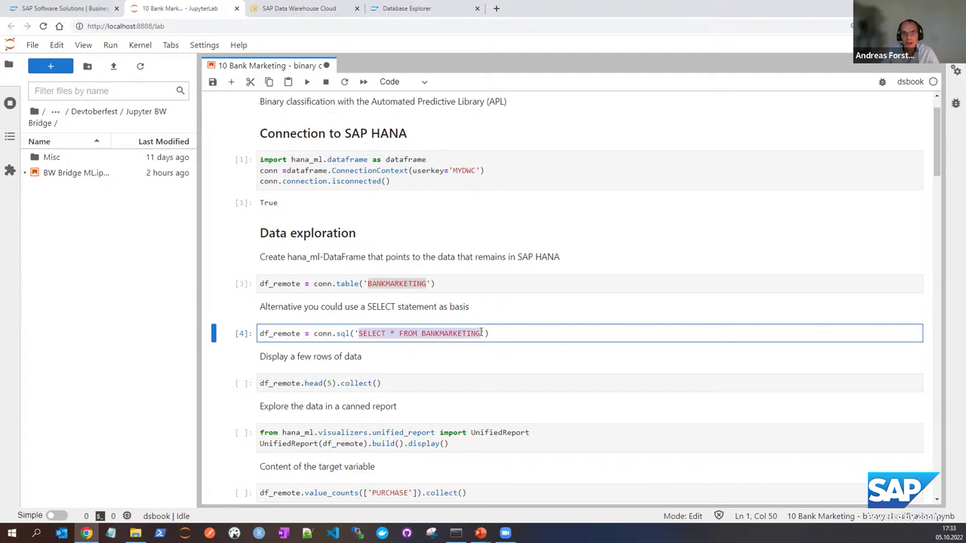
{"action": "scroll", "coordinate": [400, 358], "scroll_direction": "down", "scroll_amount": 1}
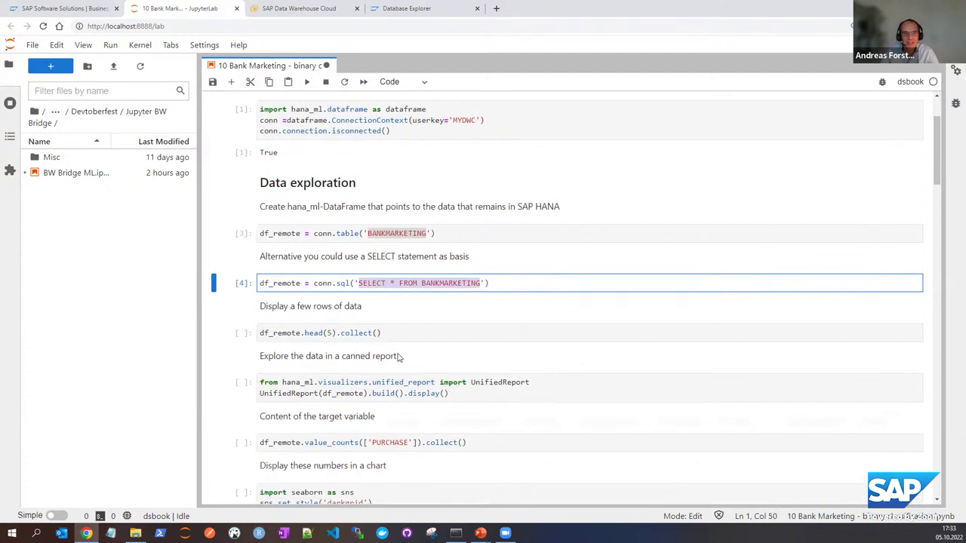
{"action": "scroll", "coordinate": [400, 358], "scroll_direction": "down", "scroll_amount": 2}
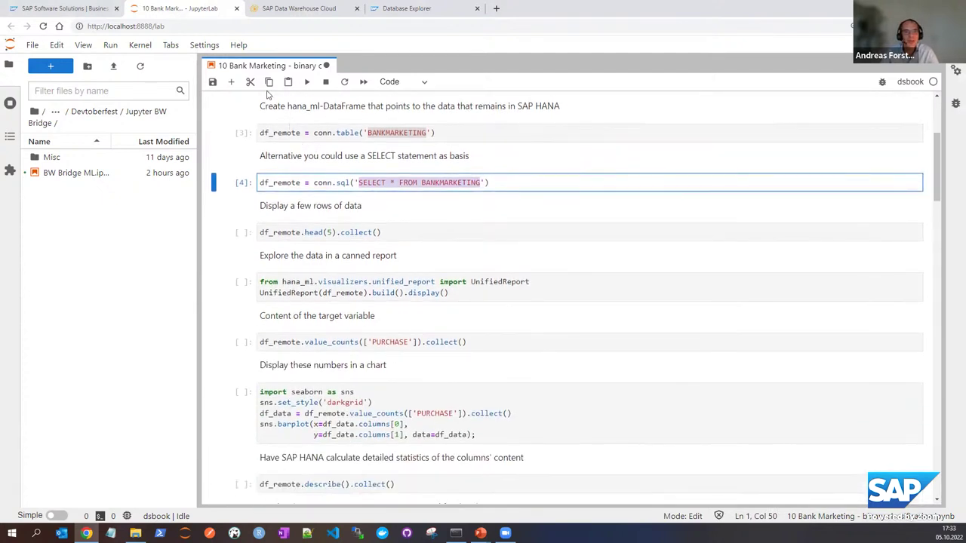
{"action": "left_click", "coordinate": [307, 81]}
{"action": "left_click", "coordinate": [247, 181]}
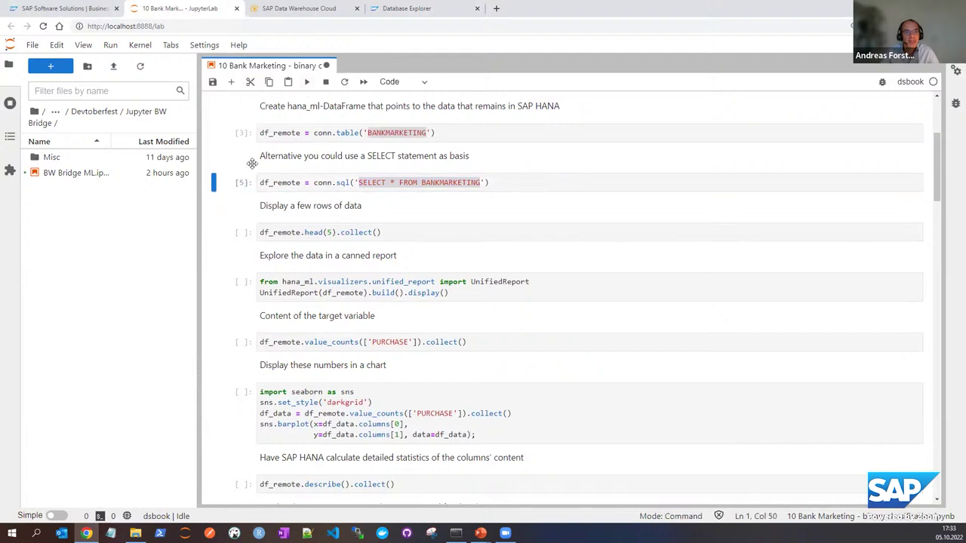
Add a new cell below evaluating df_remote, which outputs a hana_ml DataFrame object
{"action": "left_click", "coordinate": [231, 82]}
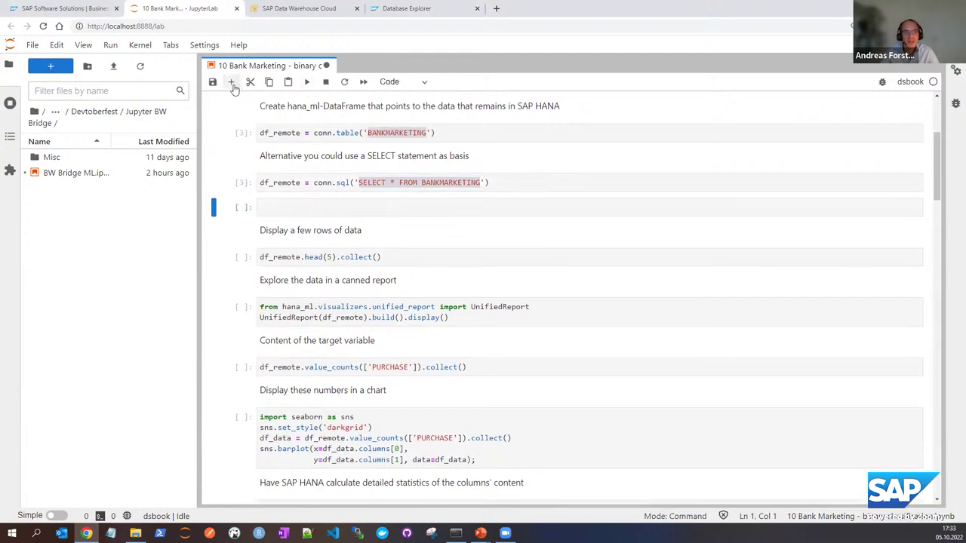
{"action": "left_click", "coordinate": [286, 200]}
{"action": "double_click", "coordinate": [284, 182]}
{"action": "key", "text": "ctrl+c"}
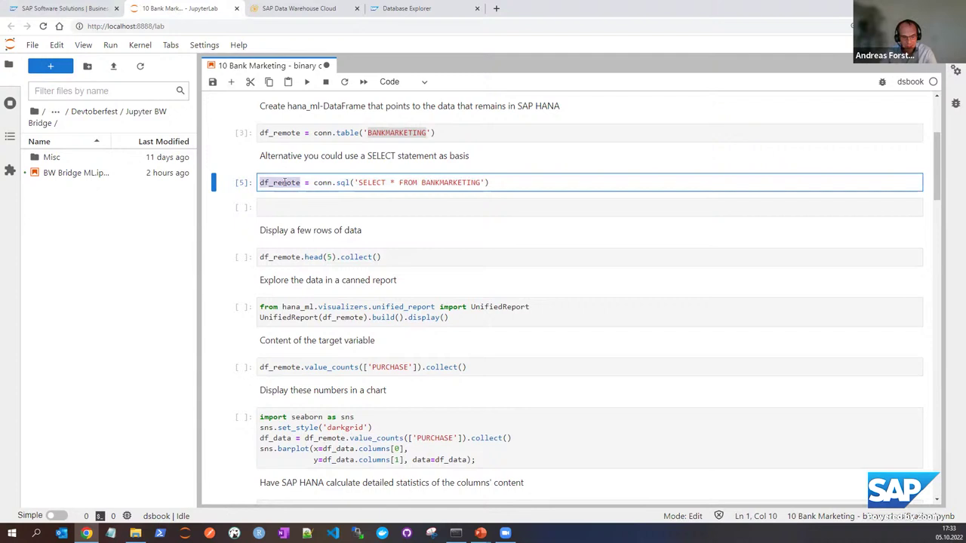
{"action": "left_click", "coordinate": [290, 202]}
{"action": "key", "text": "ctrl+v"}
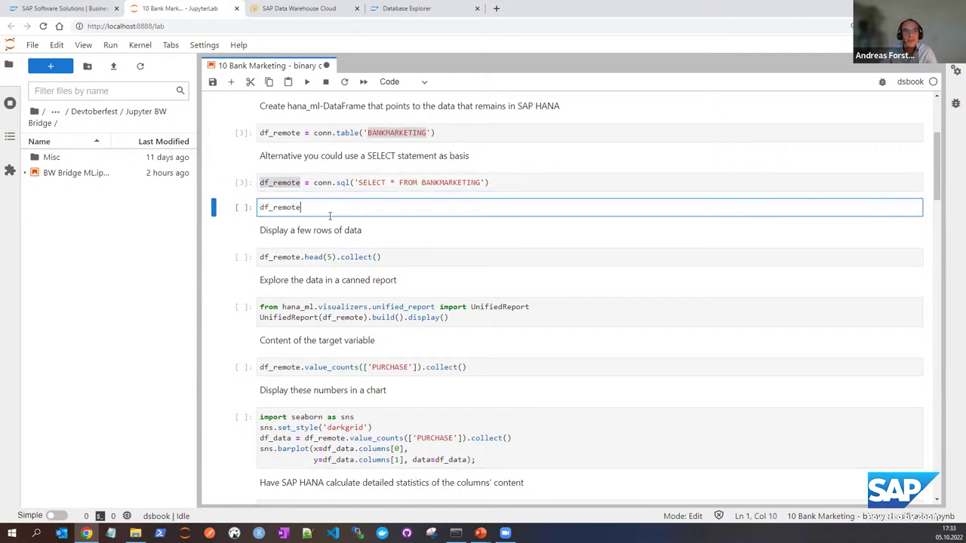
{"action": "key", "text": "shift+Return"}
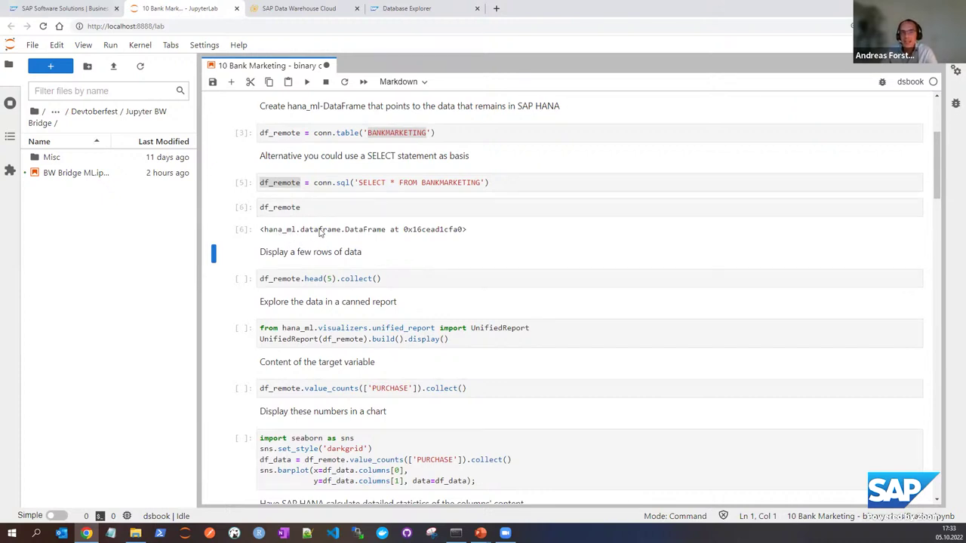
Run df_remote.head(5).collect() to preview five rows, highlighting collect() and head(5) in the code
{"action": "left_click", "coordinate": [307, 82]}
{"action": "left_click", "coordinate": [308, 83]}
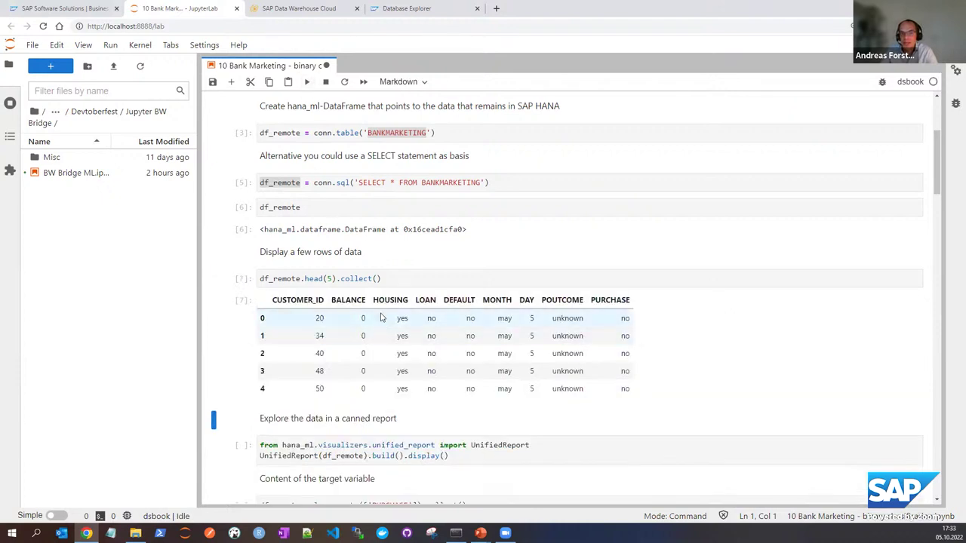
{"action": "scroll", "coordinate": [385, 381], "scroll_direction": "down", "scroll_amount": 1}
{"action": "scroll", "coordinate": [385, 382], "scroll_direction": "down", "scroll_amount": 1}
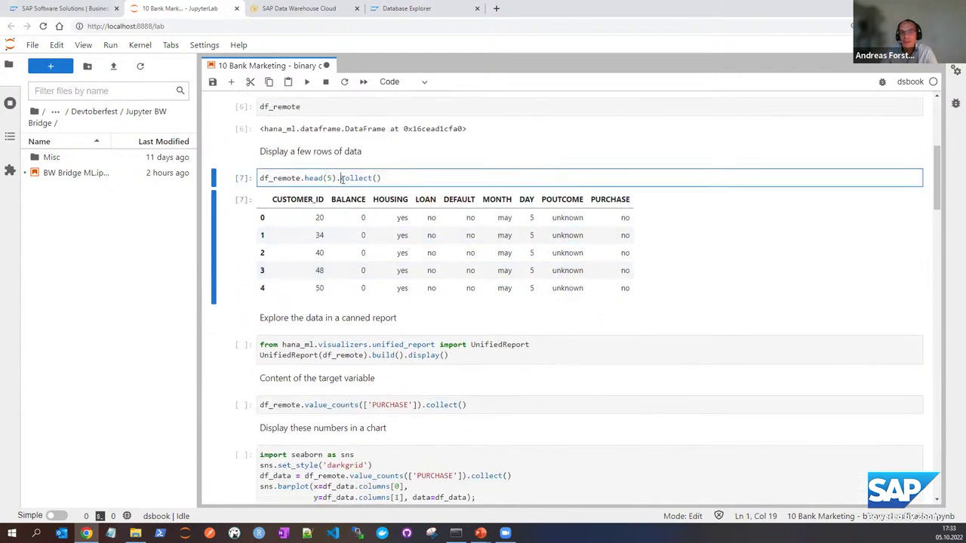
{"action": "left_click_drag", "start_coordinate": [340, 179], "coordinate": [385, 179]}
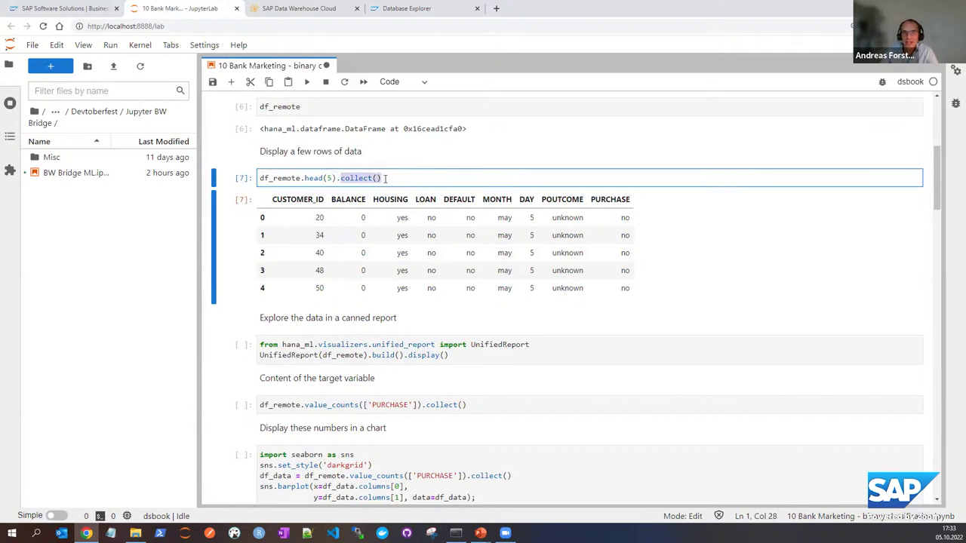
{"action": "left_click", "coordinate": [336, 178]}
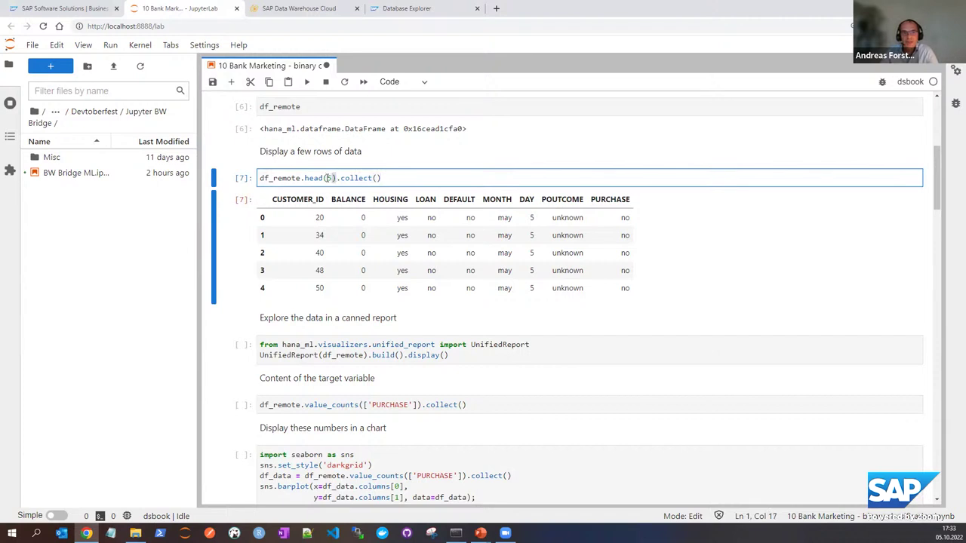
{"action": "left_click_drag", "start_coordinate": [329, 179], "coordinate": [315, 176]}
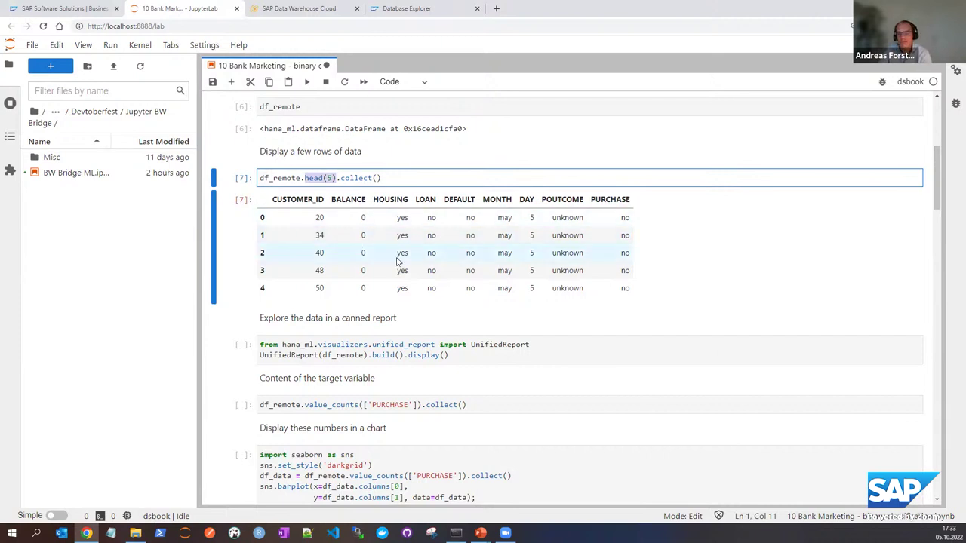
{"action": "left_click", "coordinate": [249, 344]}
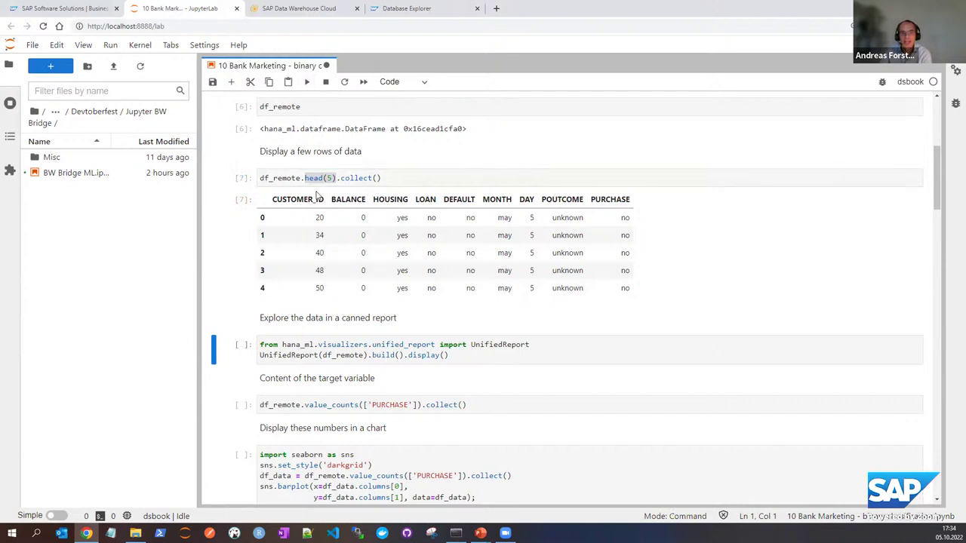
{"action": "scroll", "coordinate": [317, 194], "scroll_direction": "down", "scroll_amount": 5}
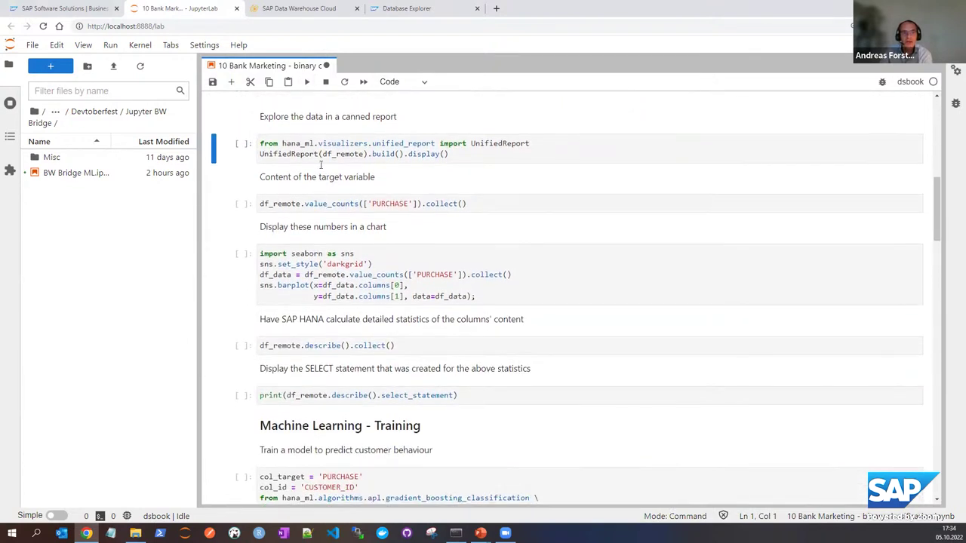
Run the UnifiedReport cell and browse the enlarged Dataset Report of 45211 rows and 9 variables
{"action": "left_click", "coordinate": [307, 81]}
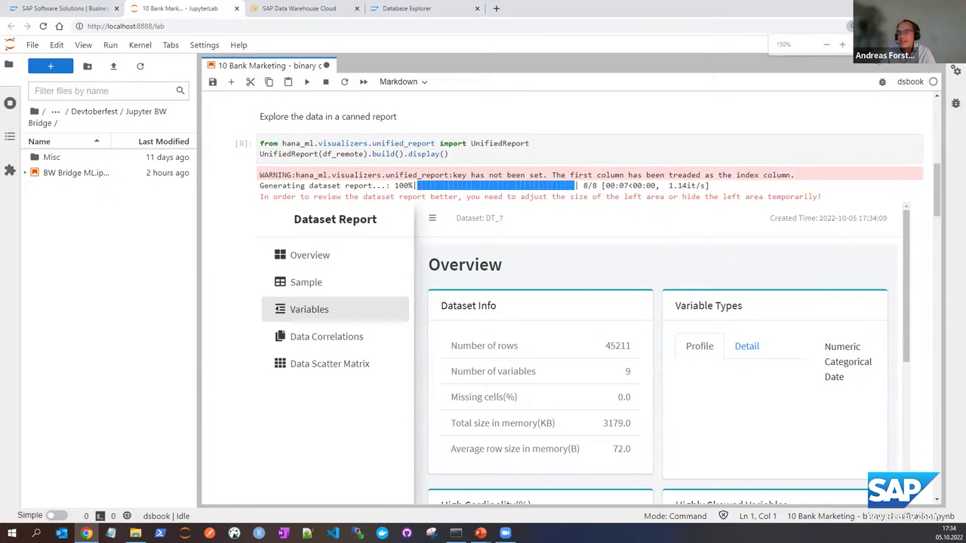
{"action": "key", "text": "ctrl+plus"}
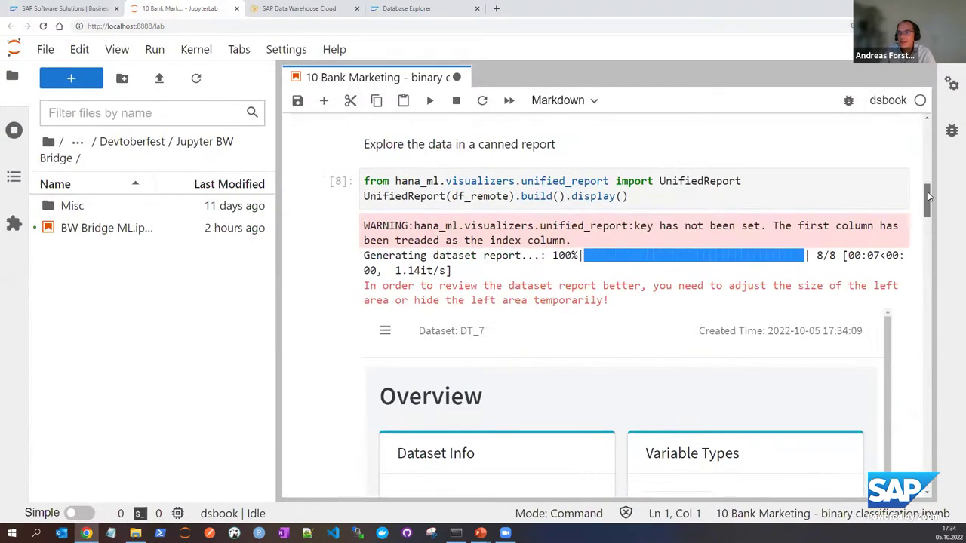
{"action": "scroll", "coordinate": [930, 212], "scroll_direction": "down", "scroll_amount": 3}
{"action": "left_click_drag", "start_coordinate": [930, 211], "coordinate": [932, 220]}
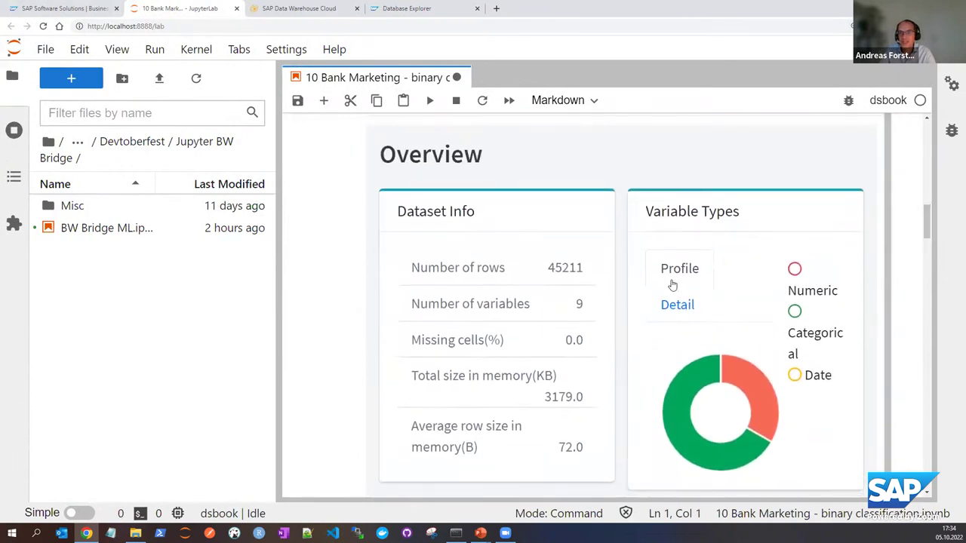
{"action": "scroll", "coordinate": [663, 291], "scroll_direction": "down", "scroll_amount": 1}
{"action": "scroll", "coordinate": [508, 274], "scroll_direction": "up", "scroll_amount": 1}
{"action": "left_click_drag", "start_coordinate": [932, 238], "coordinate": [921, 218]}
{"action": "scroll", "coordinate": [831, 259], "scroll_direction": "down", "scroll_amount": 2}
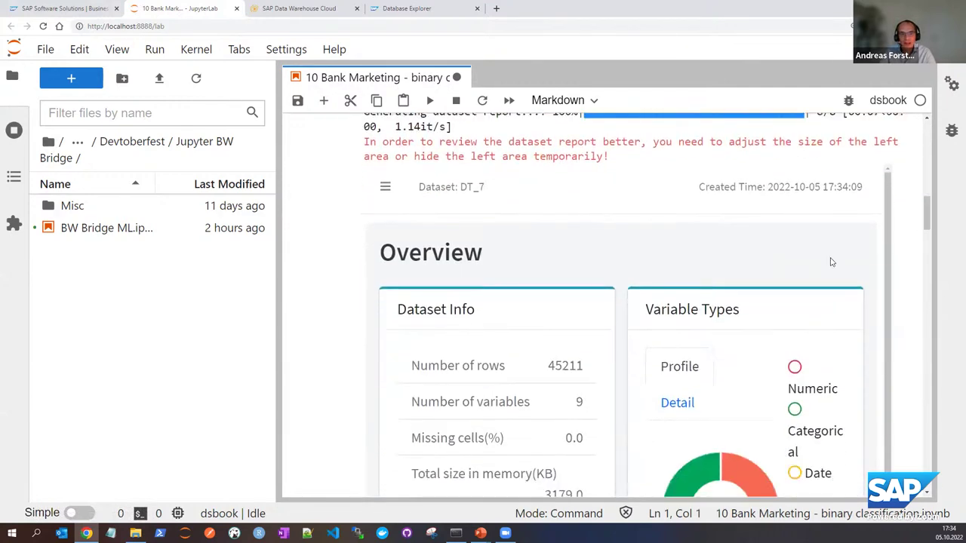
Jump to the report's Data Scatter Matrix section and scroll through its charts
{"action": "left_click", "coordinate": [386, 189]}
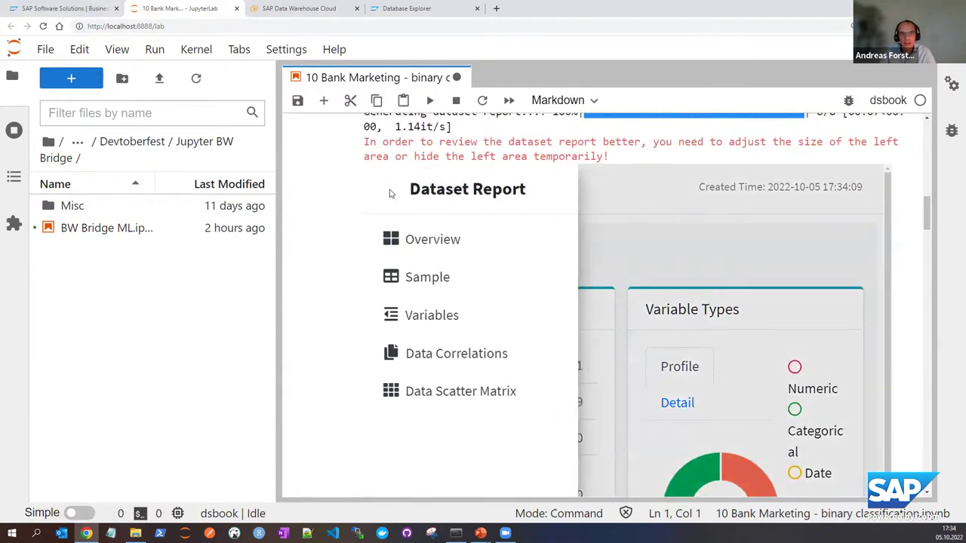
{"action": "left_click", "coordinate": [478, 385]}
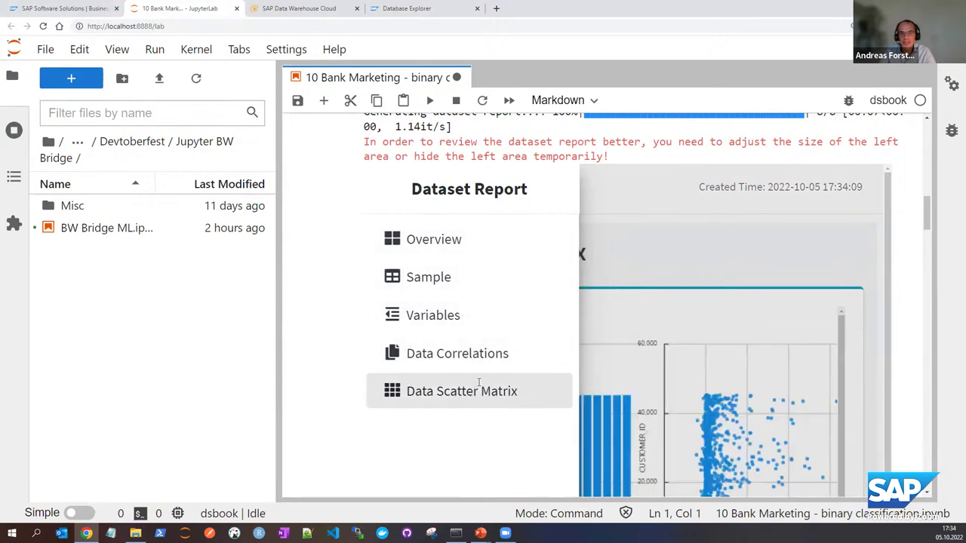
{"action": "left_click", "coordinate": [592, 262]}
{"action": "scroll", "coordinate": [544, 308], "scroll_direction": "down", "scroll_amount": 5}
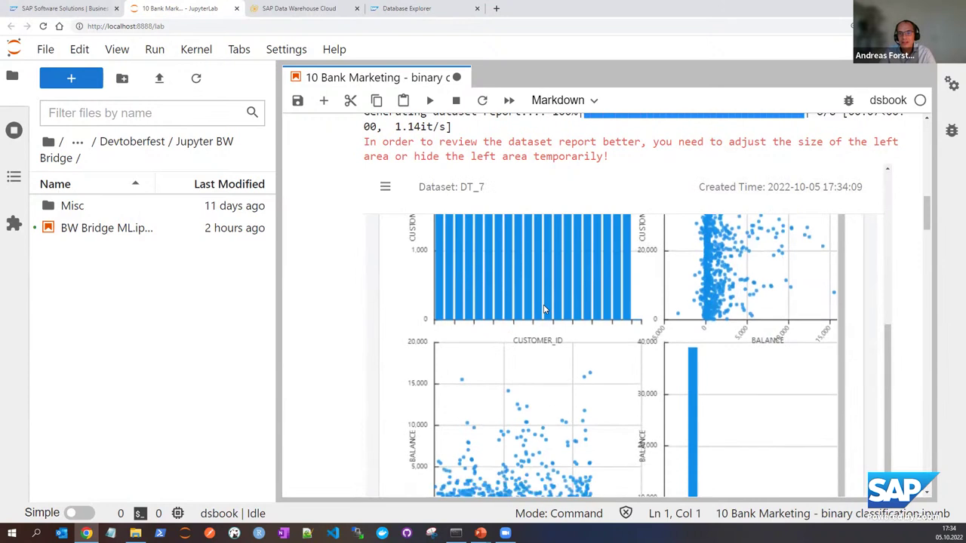
{"action": "scroll", "coordinate": [543, 308], "scroll_direction": "down", "scroll_amount": 1}
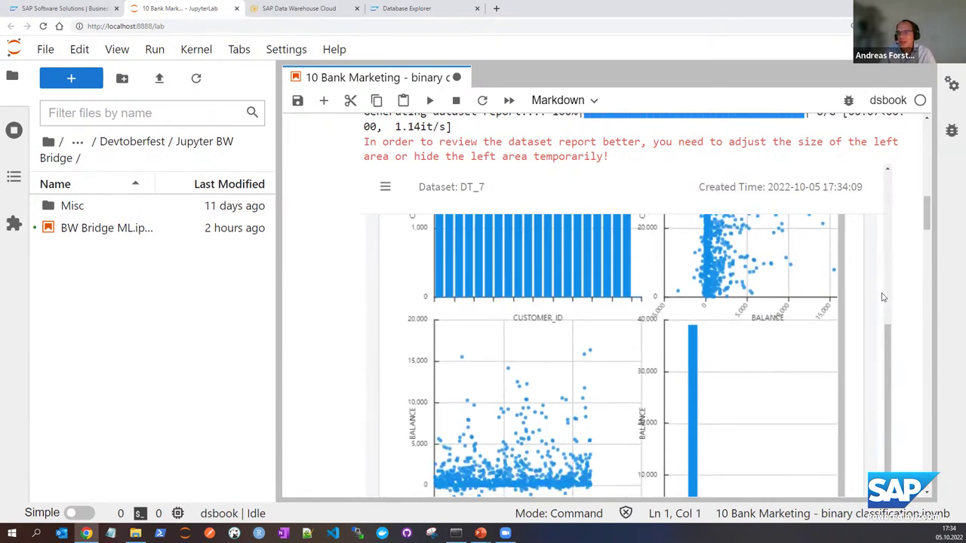
{"action": "left_click_drag", "start_coordinate": [928, 215], "coordinate": [935, 275]}
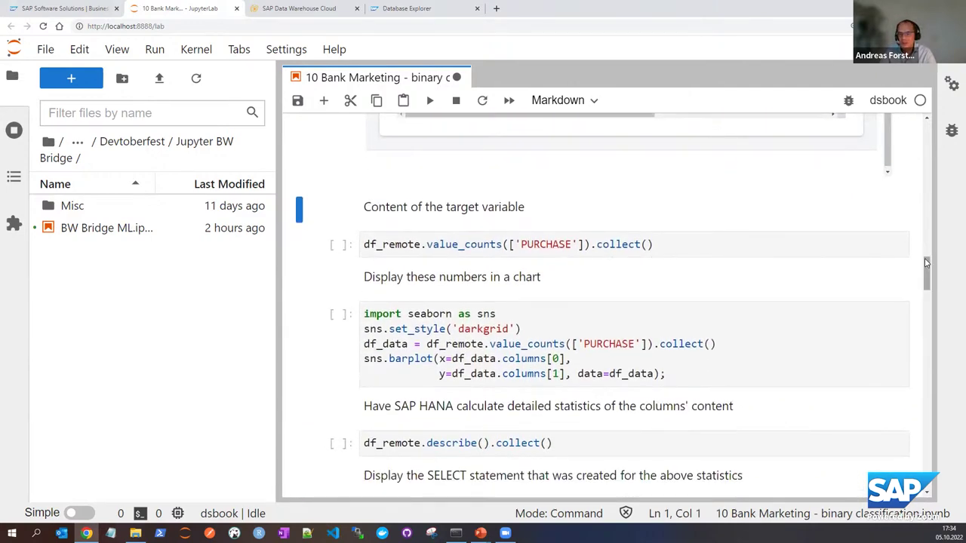
Count PURCHASE values with value_counts, widen the notebook, and highlight the 5289 yes count
{"action": "key", "text": "ctrl+plus"}
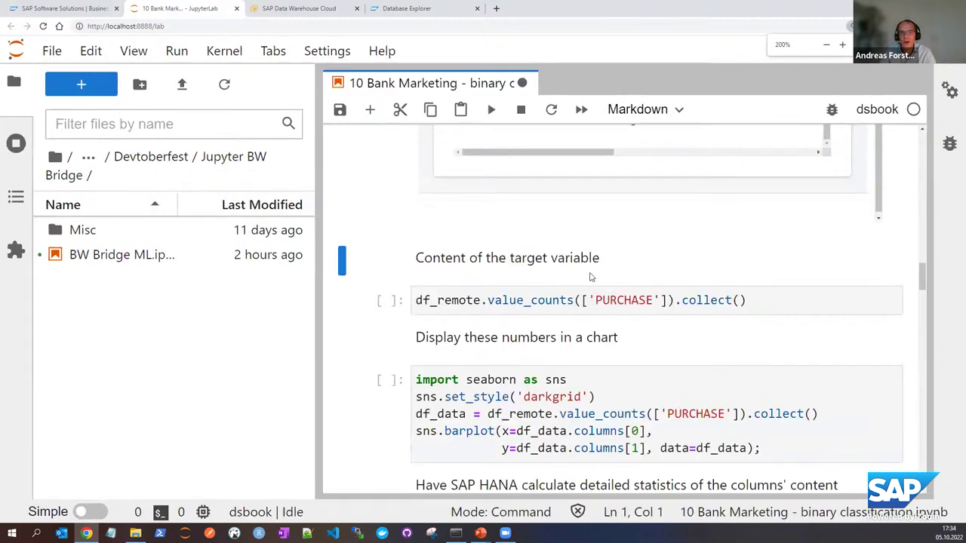
{"action": "left_click", "coordinate": [490, 111]}
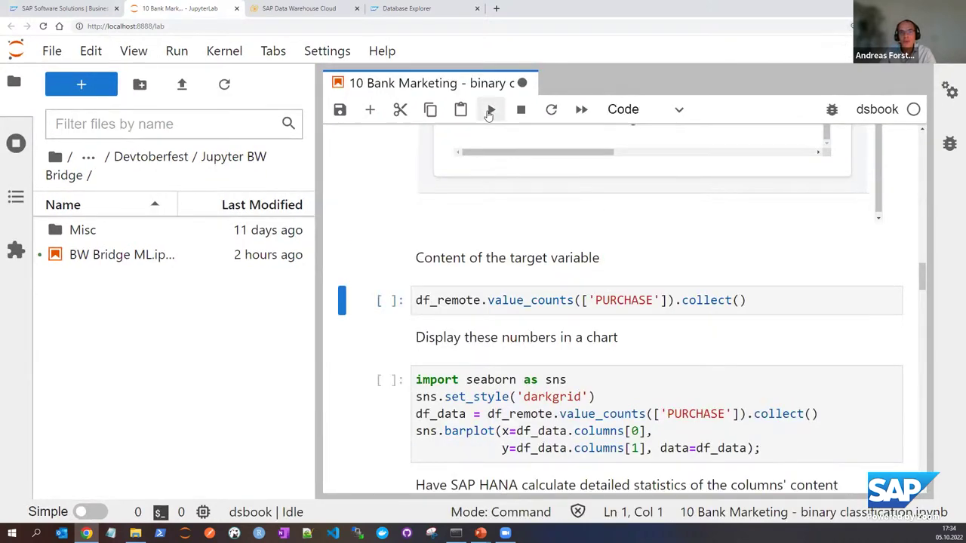
{"action": "left_click", "coordinate": [490, 110]}
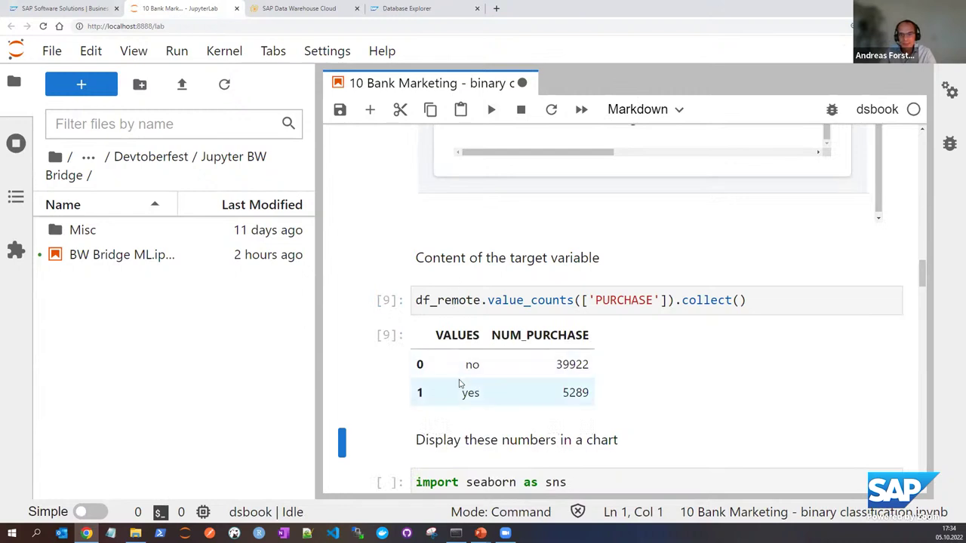
{"action": "scroll", "coordinate": [459, 385], "scroll_direction": "down", "scroll_amount": 1}
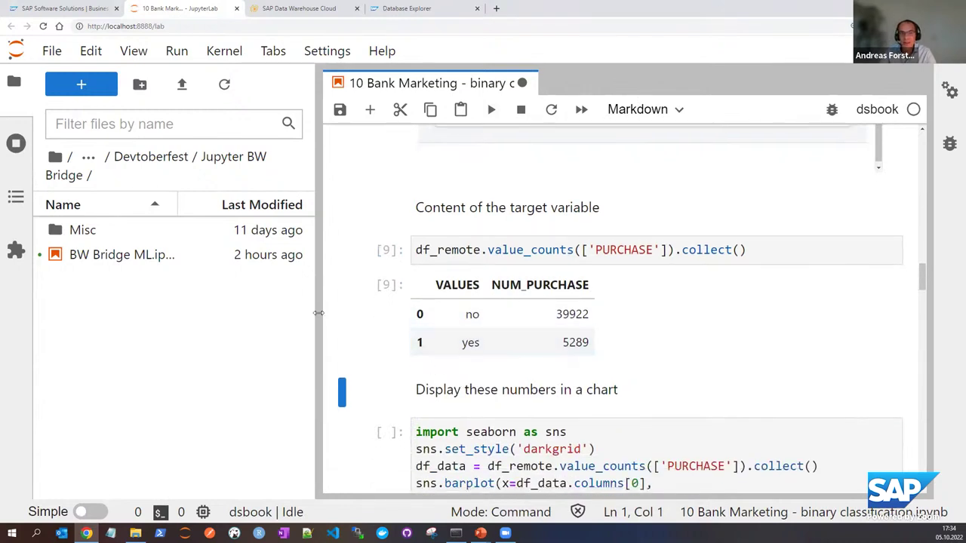
{"action": "left_click_drag", "start_coordinate": [317, 314], "coordinate": [251, 308]}
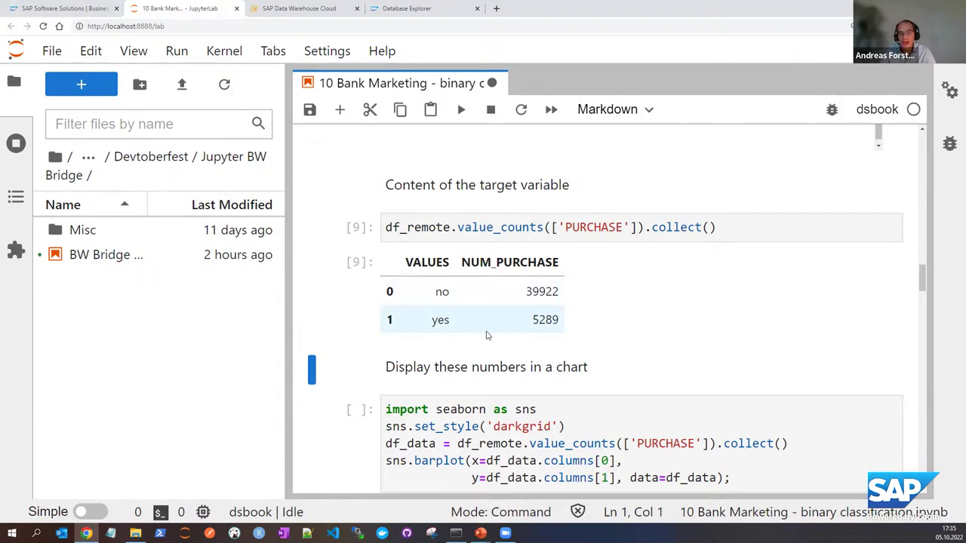
{"action": "left_click_drag", "start_coordinate": [530, 326], "coordinate": [565, 323]}
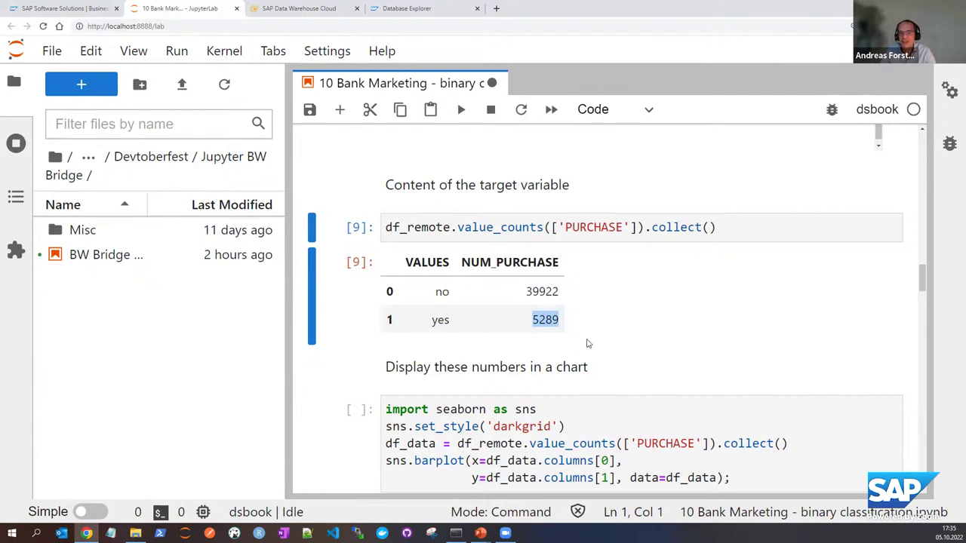
{"action": "scroll", "coordinate": [586, 343], "scroll_direction": "down", "scroll_amount": 3}
{"action": "scroll", "coordinate": [587, 342], "scroll_direction": "down", "scroll_amount": 2}
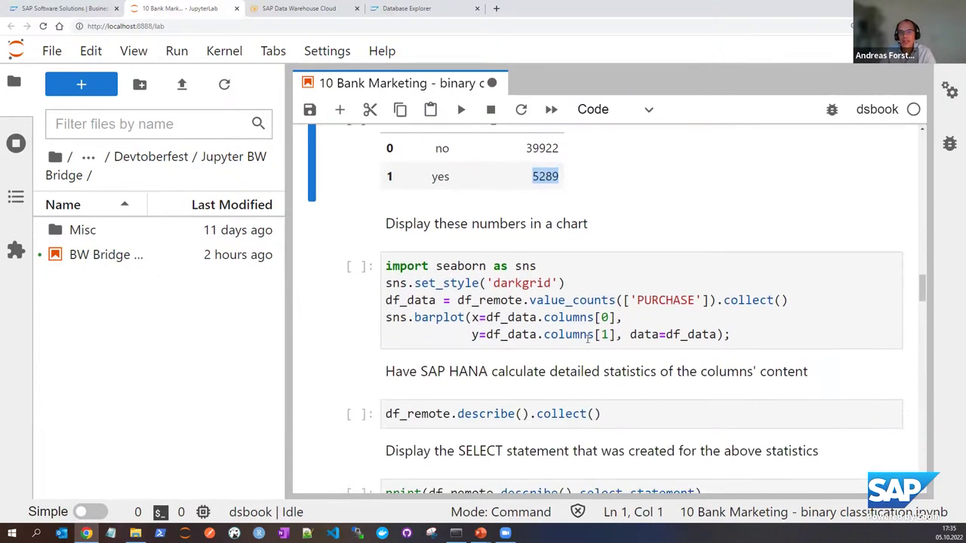
{"action": "scroll", "coordinate": [586, 340], "scroll_direction": "down", "scroll_amount": 2}
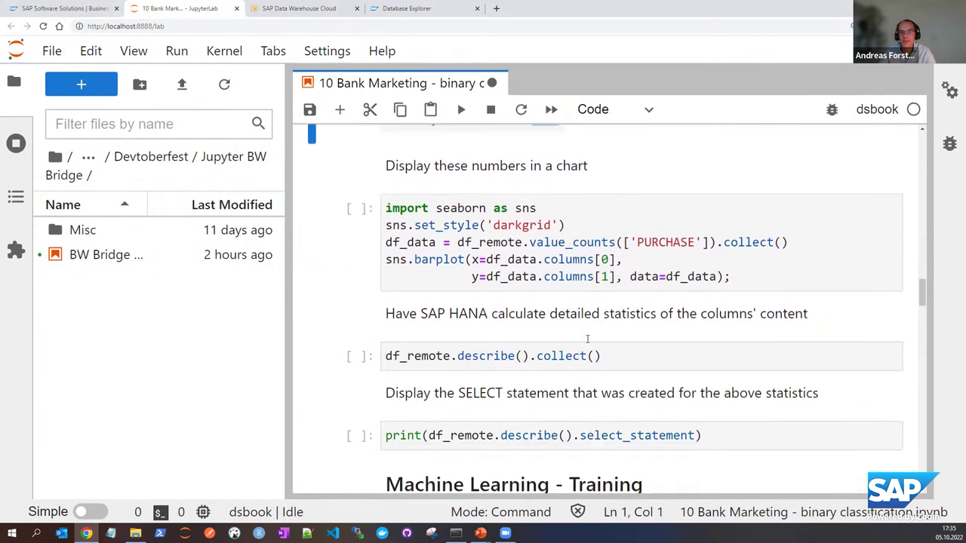
Zoom out and run the seaborn cell to plot PURCHASE counts as a bar chart
{"action": "key", "text": "ctrl+minus"}
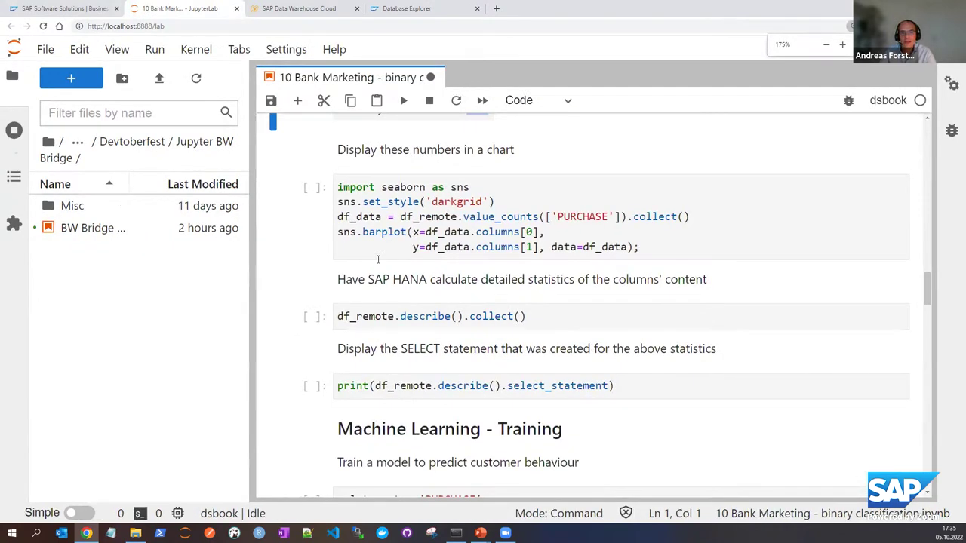
{"action": "left_click", "coordinate": [314, 218]}
{"action": "left_click", "coordinate": [404, 101]}
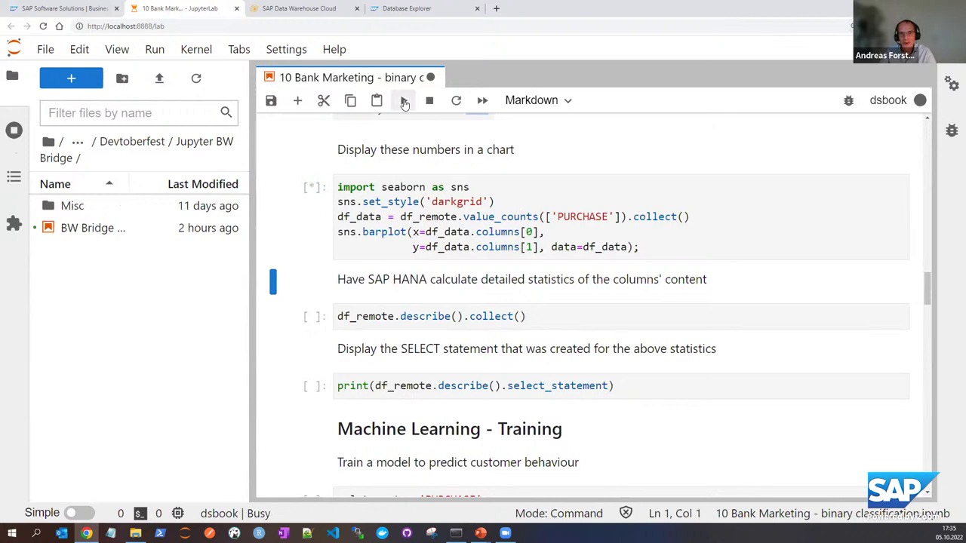
{"action": "scroll", "coordinate": [514, 336], "scroll_direction": "up", "scroll_amount": 2}
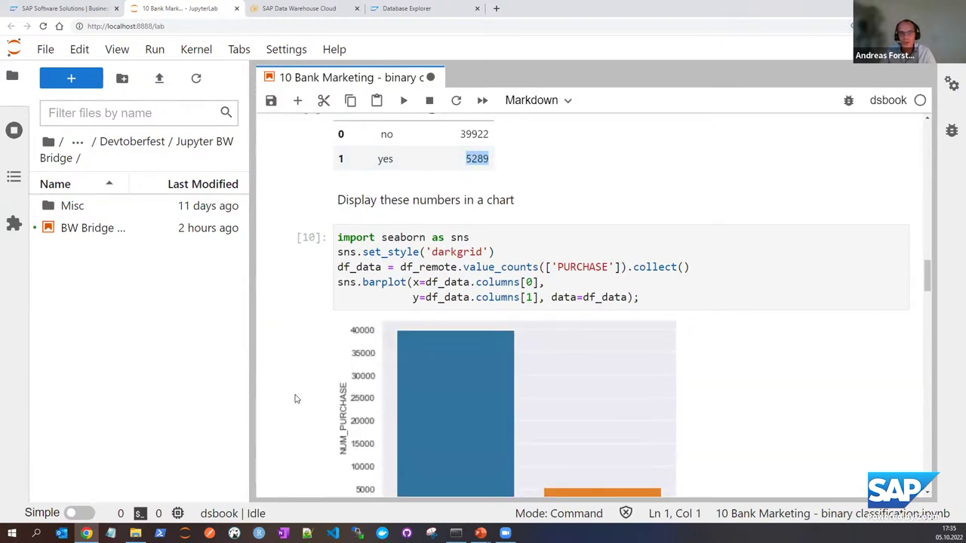
{"action": "scroll", "coordinate": [326, 393], "scroll_direction": "down", "scroll_amount": 3}
{"action": "scroll", "coordinate": [323, 392], "scroll_direction": "down", "scroll_amount": 1}
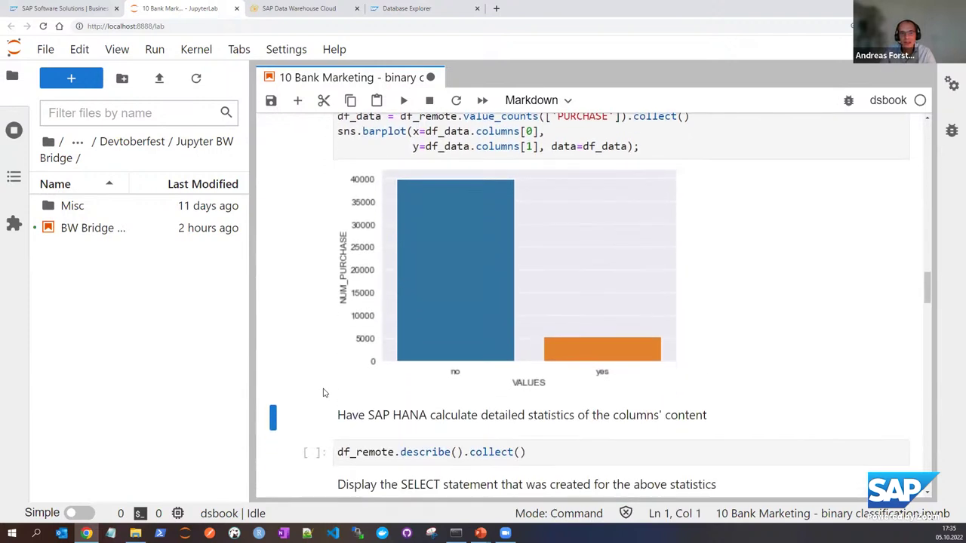
{"action": "scroll", "coordinate": [323, 392], "scroll_direction": "down", "scroll_amount": 3}
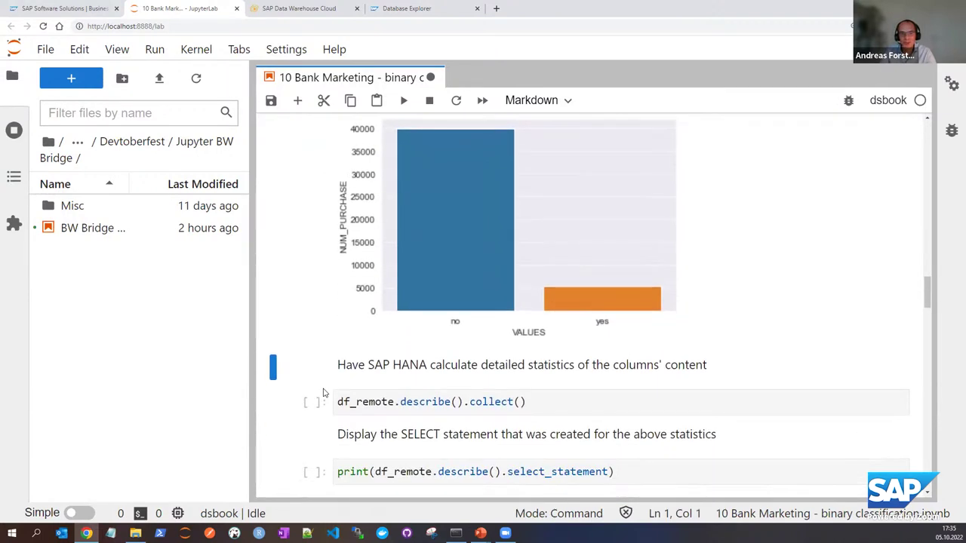
{"action": "scroll", "coordinate": [323, 388], "scroll_direction": "down", "scroll_amount": 1}
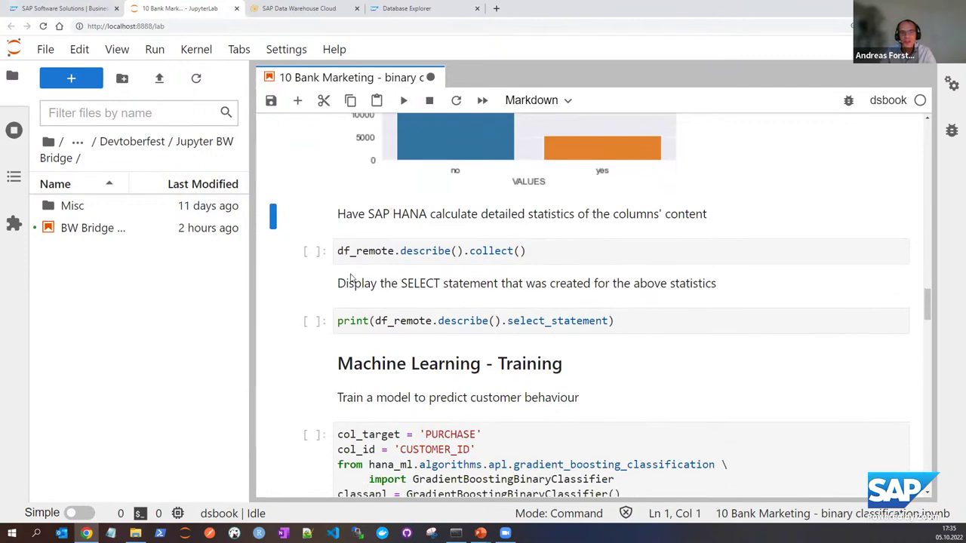
Run df_remote.describe().collect(), highlighting CUSTOMER_ID's unique count, MONTH's 12 values and BALANCE's mean
{"action": "left_click", "coordinate": [403, 100]}
{"action": "left_click", "coordinate": [404, 100]}
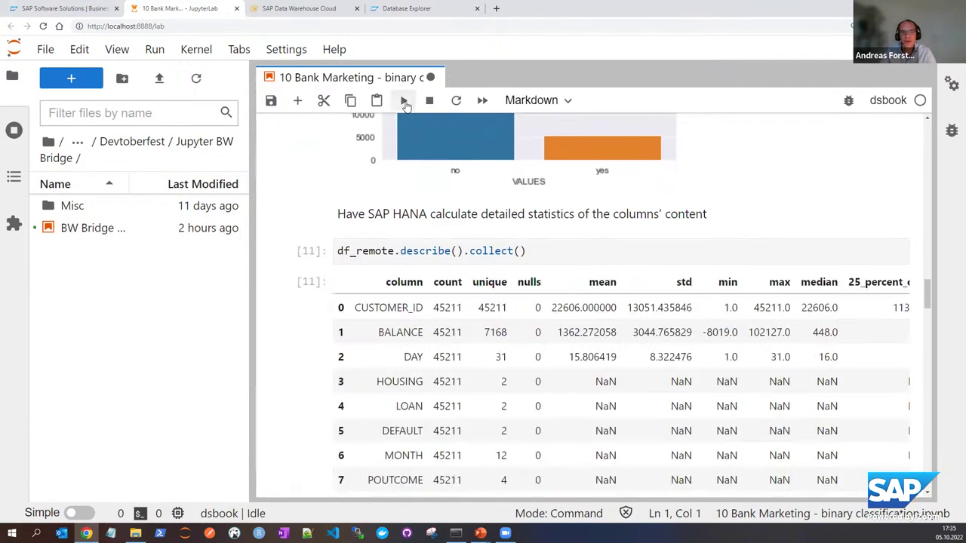
{"action": "scroll", "coordinate": [394, 401], "scroll_direction": "down", "scroll_amount": 2}
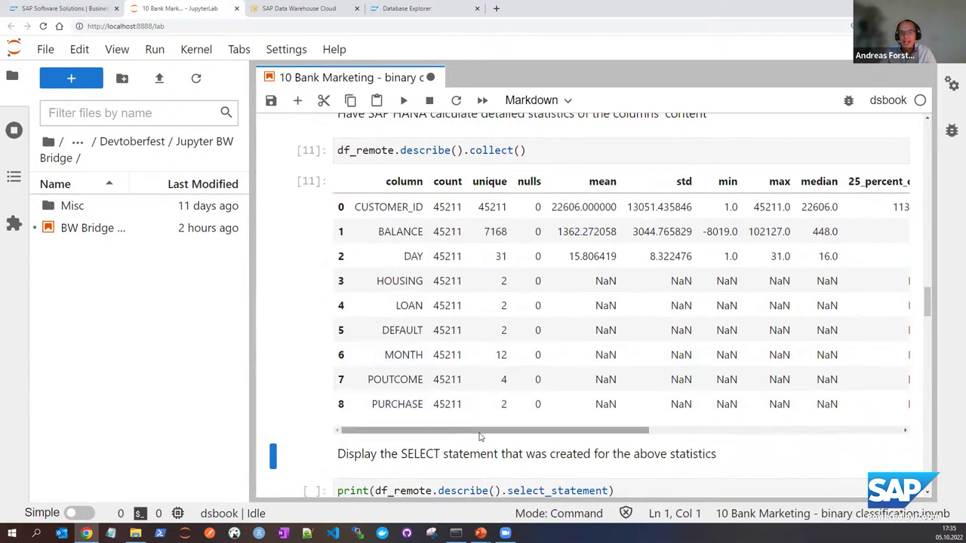
{"action": "left_click", "coordinate": [480, 435]}
{"action": "scroll", "coordinate": [485, 435], "scroll_direction": "right", "scroll_amount": 1}
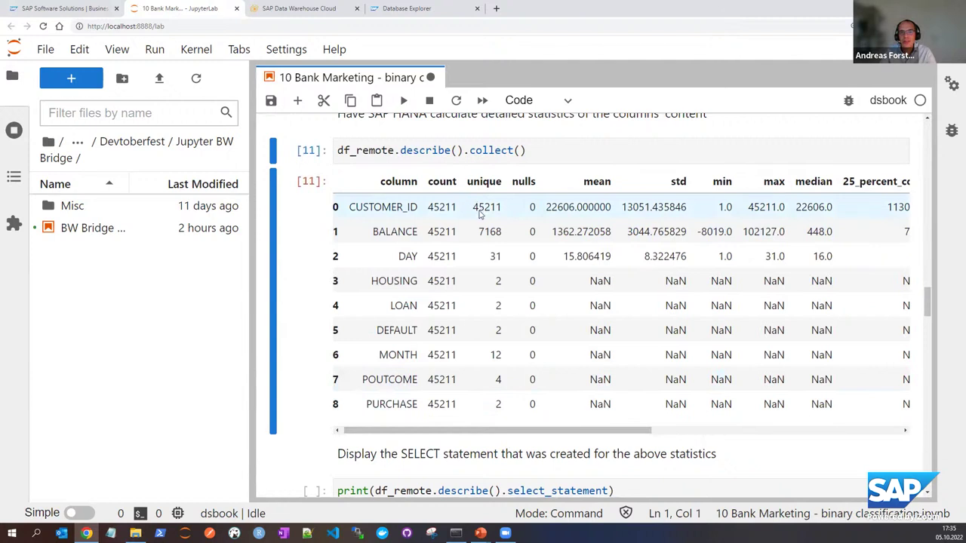
{"action": "left_click_drag", "start_coordinate": [472, 208], "coordinate": [537, 211]}
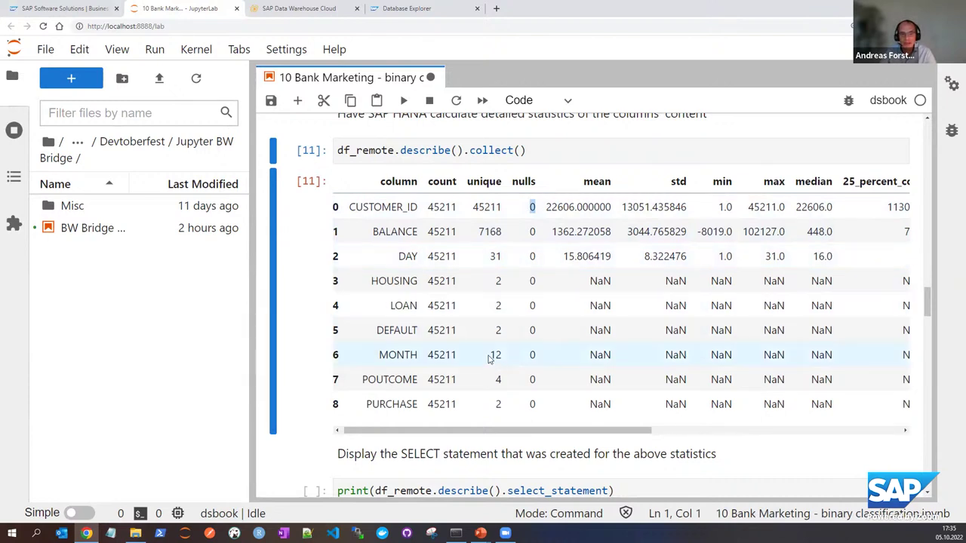
{"action": "left_click_drag", "start_coordinate": [488, 357], "coordinate": [499, 360]}
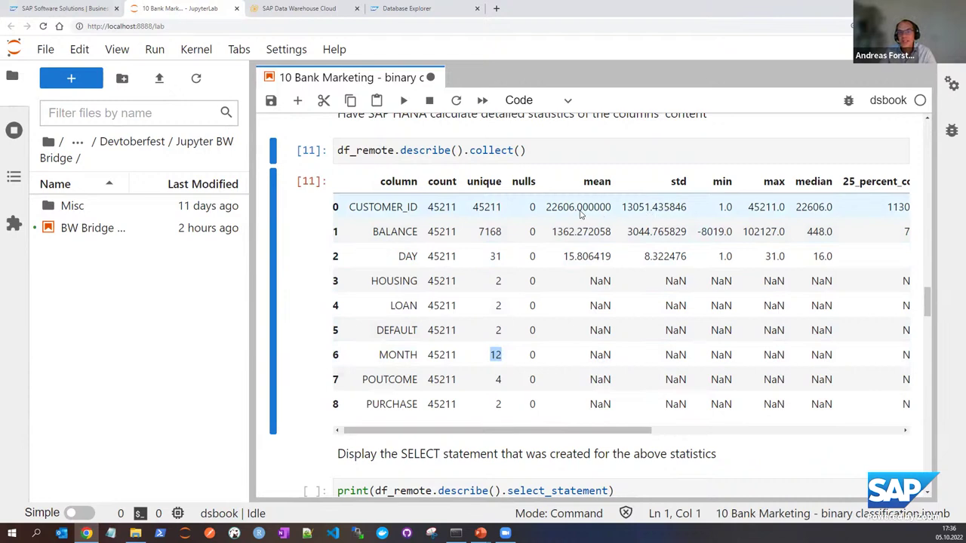
{"action": "left_click_drag", "start_coordinate": [552, 231], "coordinate": [573, 239]}
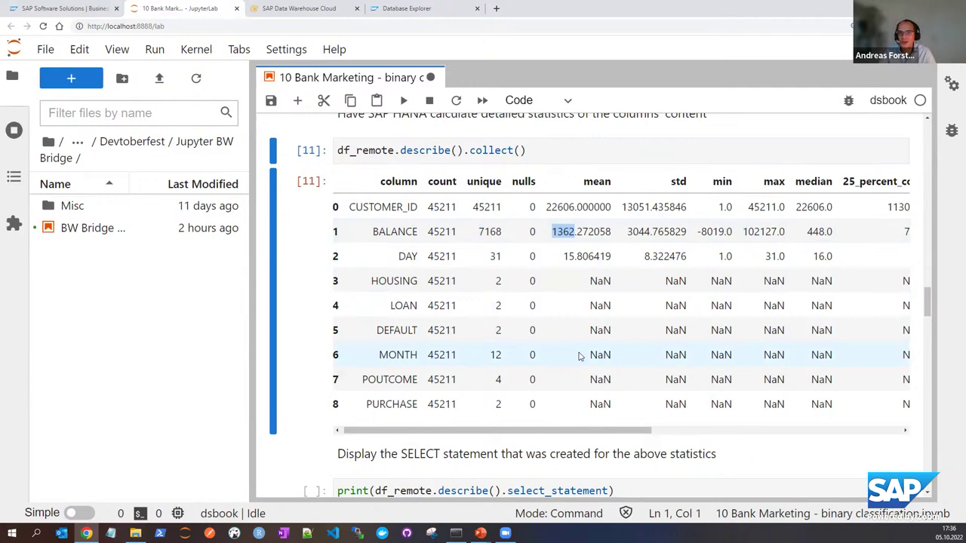
{"action": "scroll", "coordinate": [580, 356], "scroll_direction": "down", "scroll_amount": 2}
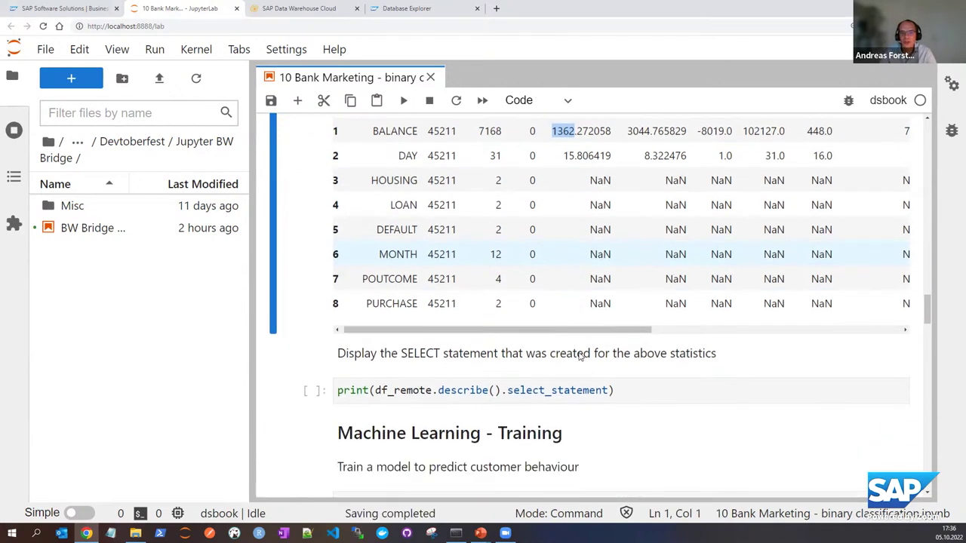
Highlight select_statement in the print cell and describe in the statistics code
{"action": "scroll", "coordinate": [580, 356], "scroll_direction": "down", "scroll_amount": 2}
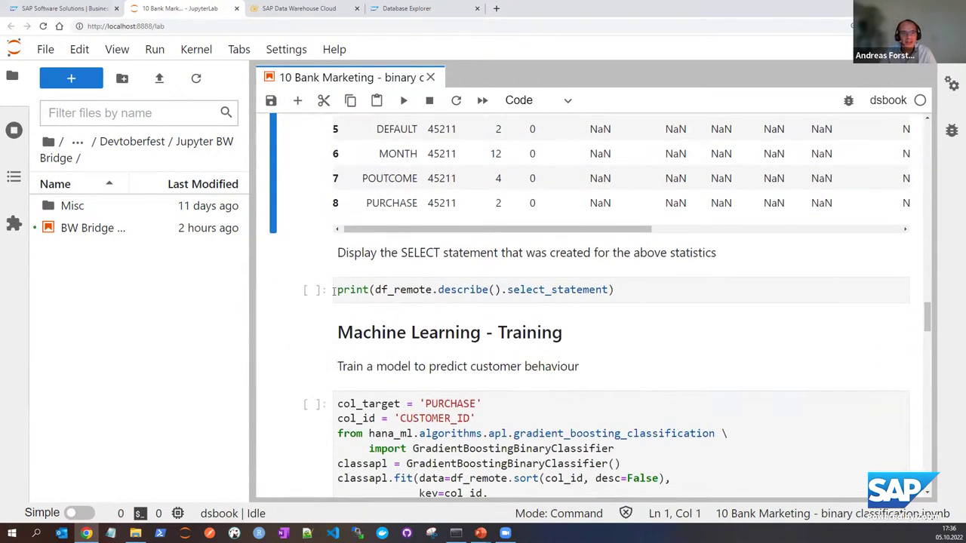
{"action": "left_click", "coordinate": [310, 293]}
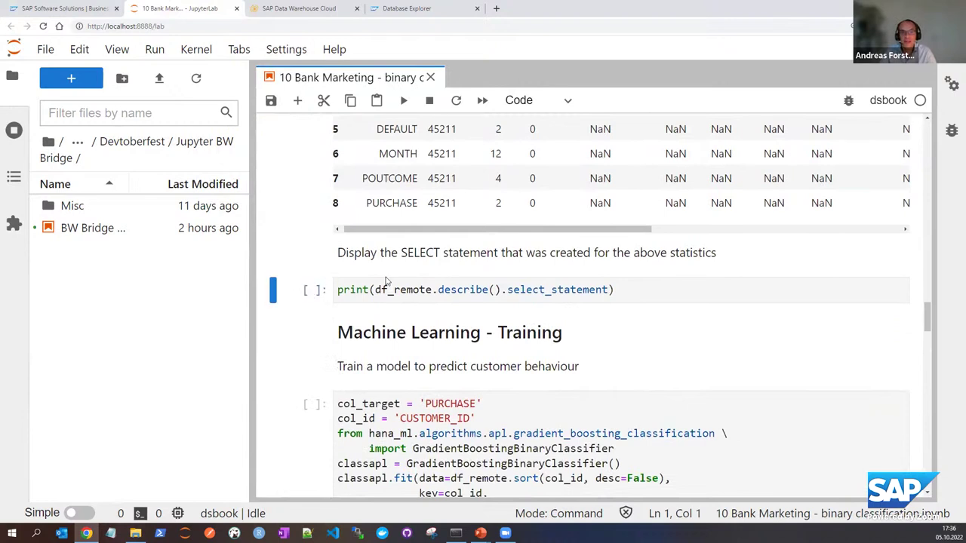
{"action": "scroll", "coordinate": [539, 190], "scroll_direction": "up", "scroll_amount": 1}
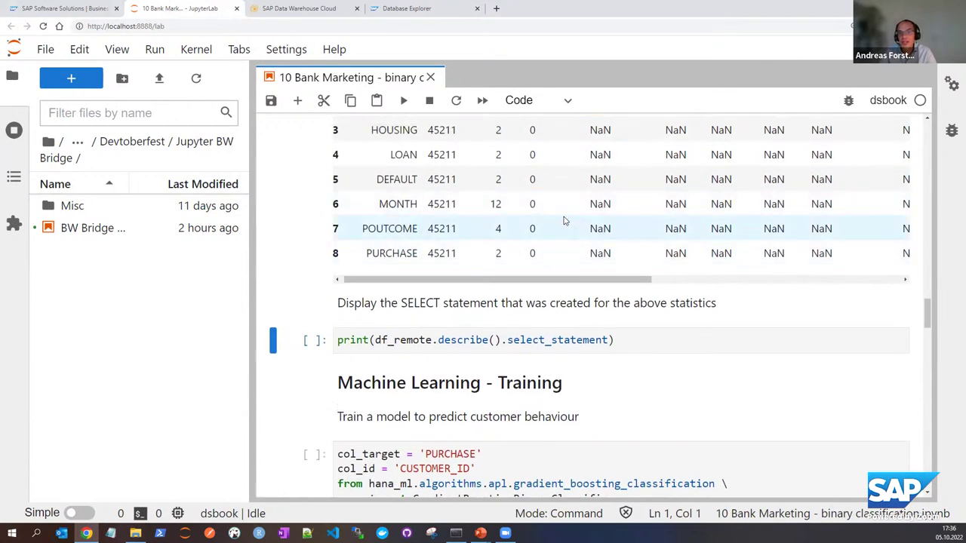
{"action": "scroll", "coordinate": [563, 221], "scroll_direction": "up", "scroll_amount": 1}
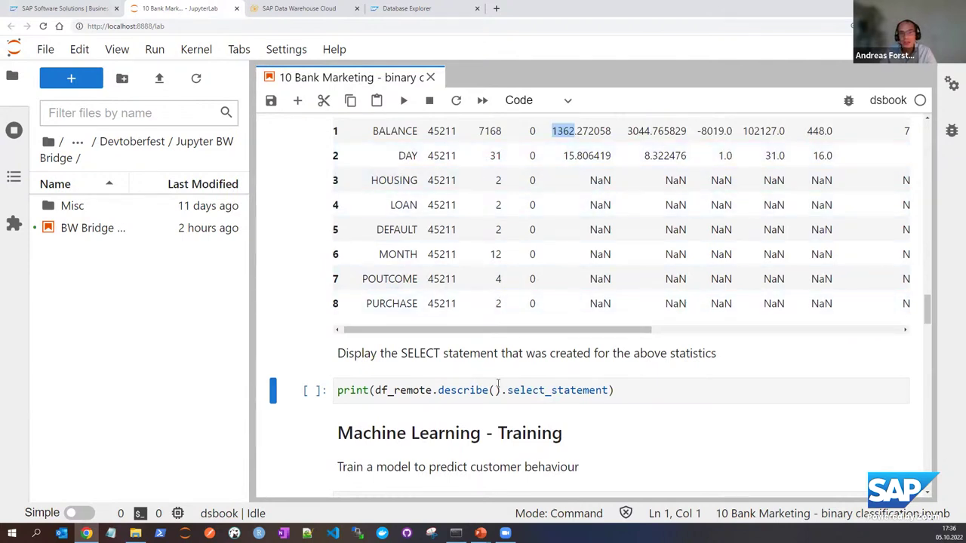
{"action": "left_click_drag", "start_coordinate": [500, 390], "coordinate": [607, 390]}
{"action": "scroll", "coordinate": [533, 352], "scroll_direction": "up", "scroll_amount": 3}
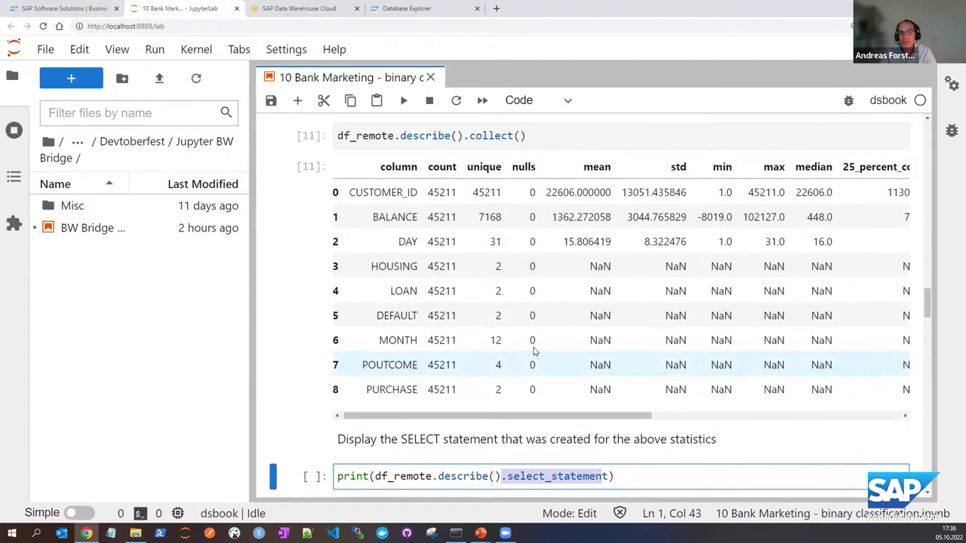
{"action": "double_click", "coordinate": [430, 150]}
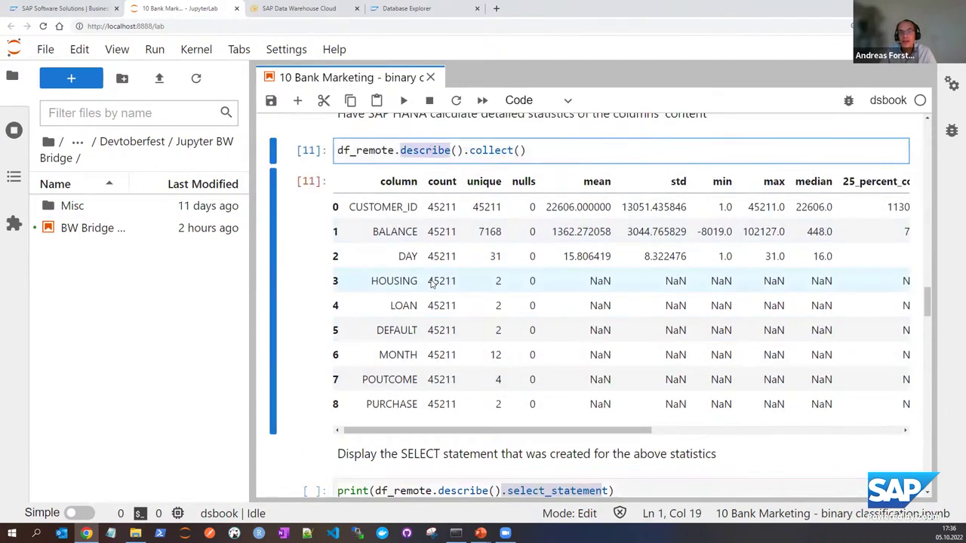
{"action": "scroll", "coordinate": [427, 336], "scroll_direction": "down", "scroll_amount": 5}
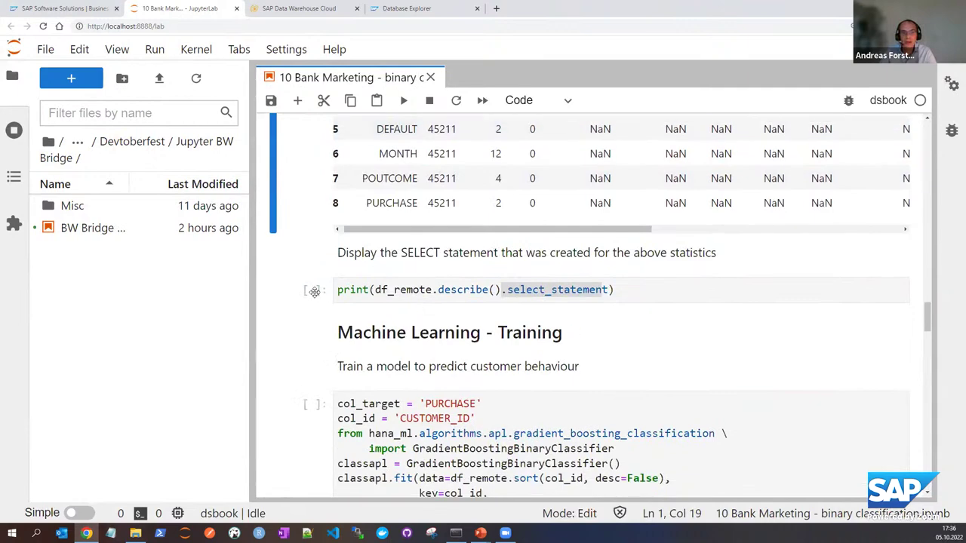
Run the print(df_remote.describe().select_statement) cell and select the printed SQL for copying
{"action": "left_click", "coordinate": [314, 291]}
{"action": "left_click", "coordinate": [403, 101]}
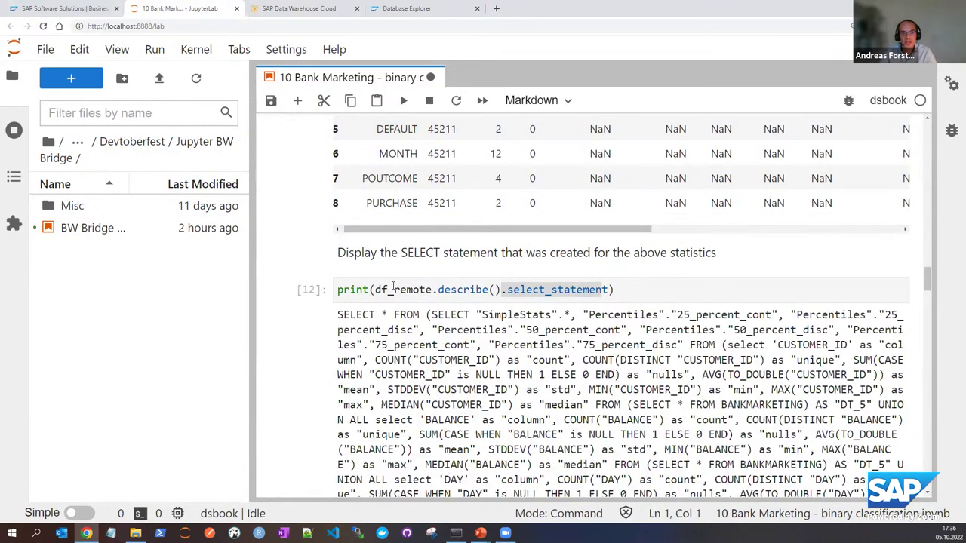
{"action": "scroll", "coordinate": [394, 289], "scroll_direction": "down", "scroll_amount": 2}
{"action": "left_click", "coordinate": [338, 165]}
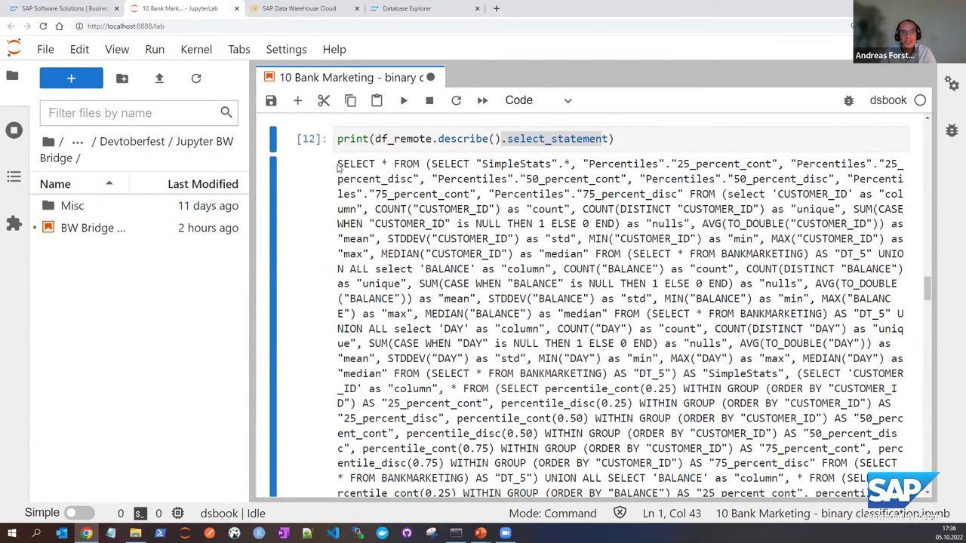
{"action": "left_click_drag", "start_coordinate": [342, 167], "coordinate": [903, 301]}
{"action": "scroll", "coordinate": [441, 370], "scroll_direction": "down", "scroll_amount": 3}
{"action": "scroll", "coordinate": [441, 302], "scroll_direction": "down", "scroll_amount": 10}
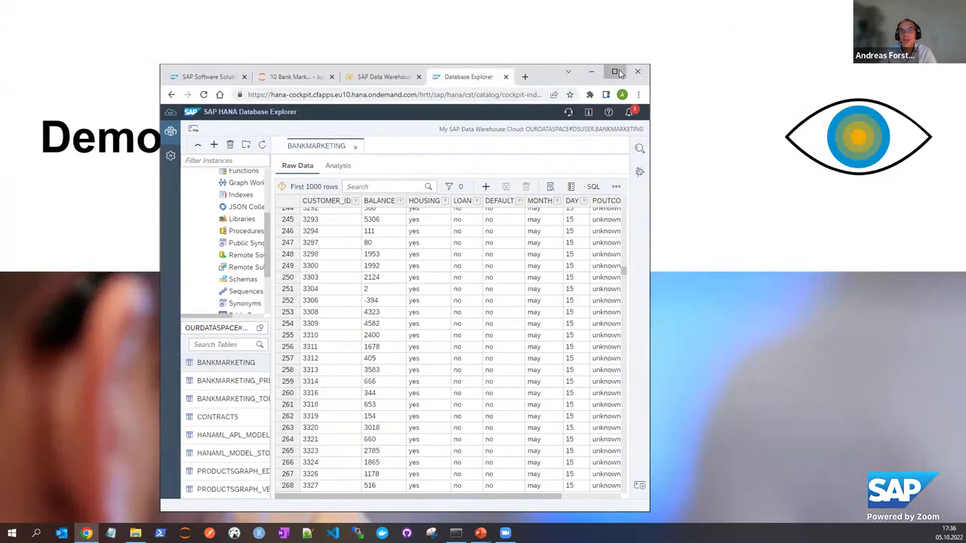
Paste the copied statistics SELECT into a new SQL console and run it, returning 9 rows
{"action": "left_click", "coordinate": [616, 72]}
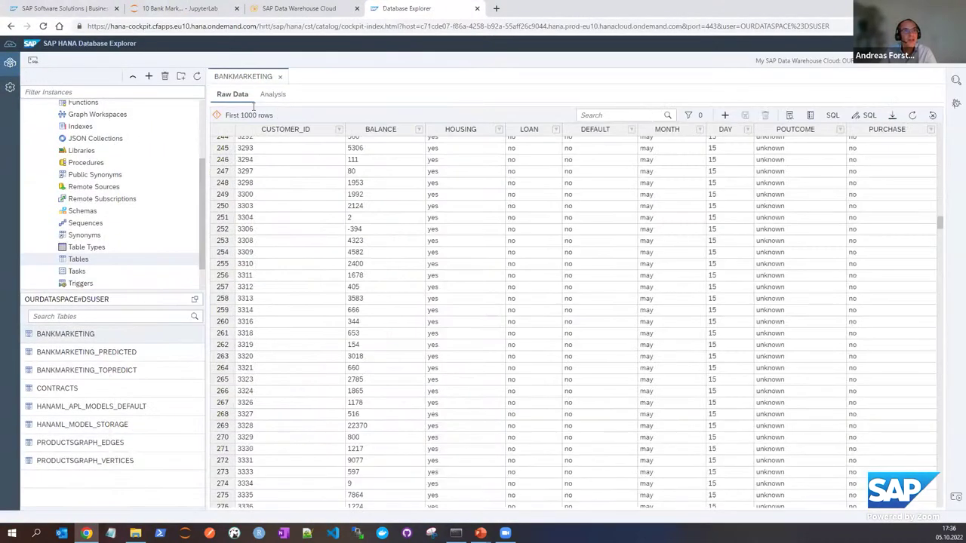
{"action": "right_click", "coordinate": [89, 258]}
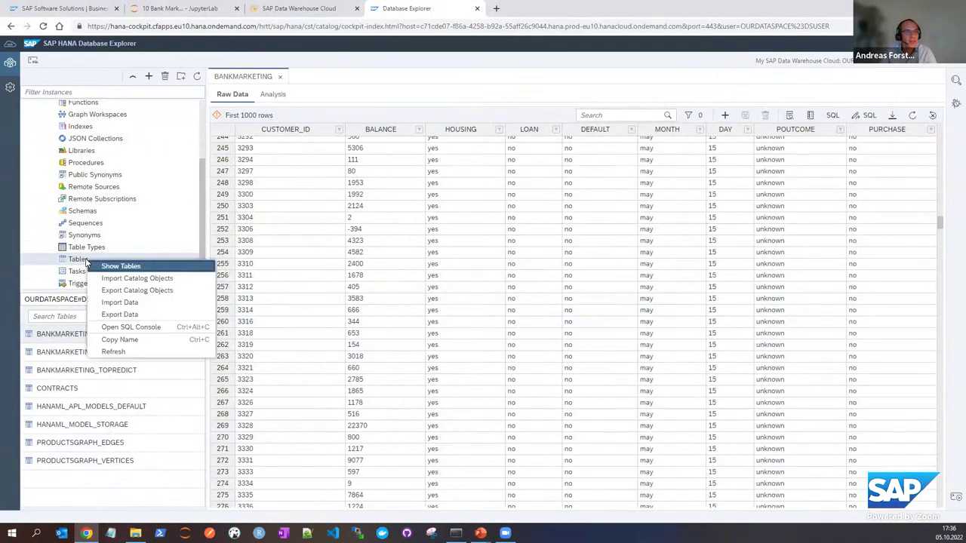
{"action": "left_click", "coordinate": [127, 326]}
{"action": "key", "text": "ctrl+v"}
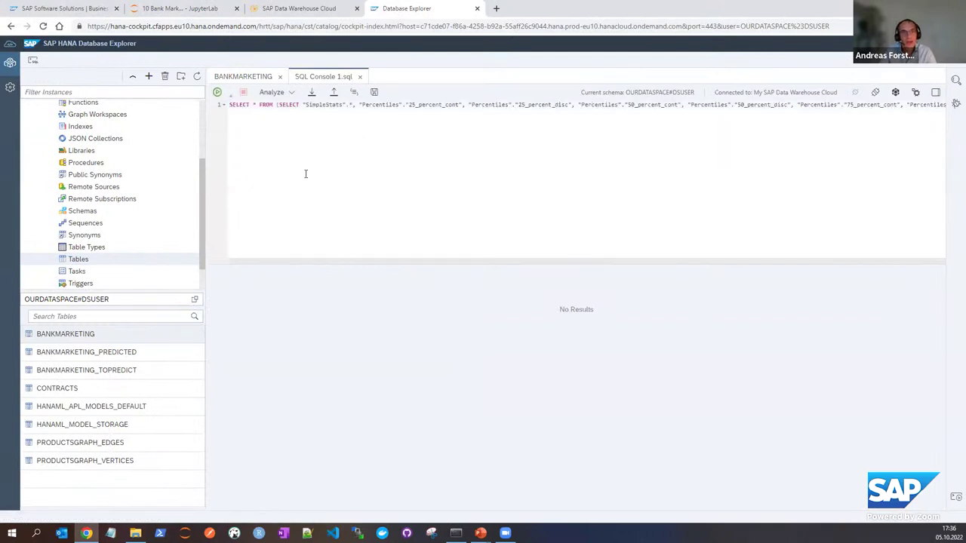
{"action": "left_click", "coordinate": [218, 92]}
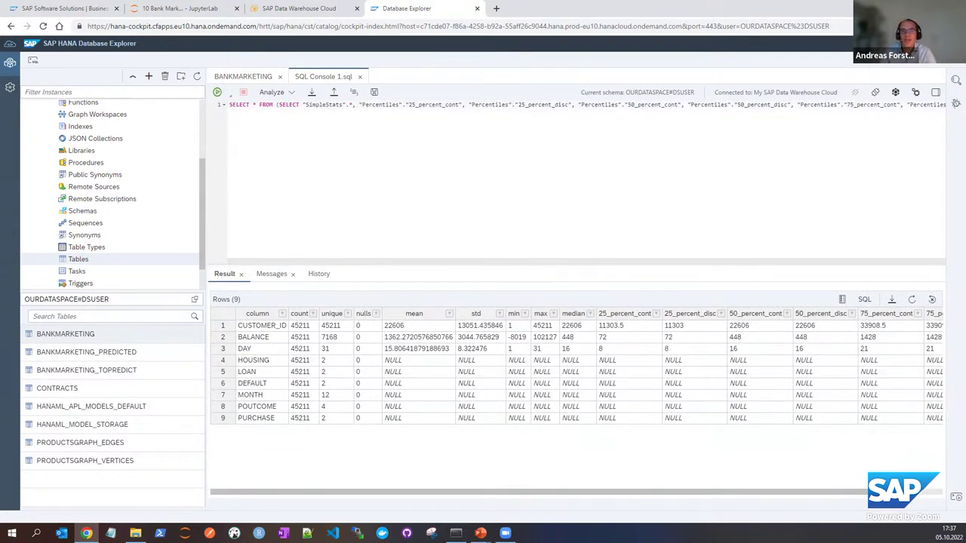
Back in the notebook at 150% zoom, train the classifier with target PURCHASE and key CUSTOMER_ID
{"action": "left_click", "coordinate": [201, 12]}
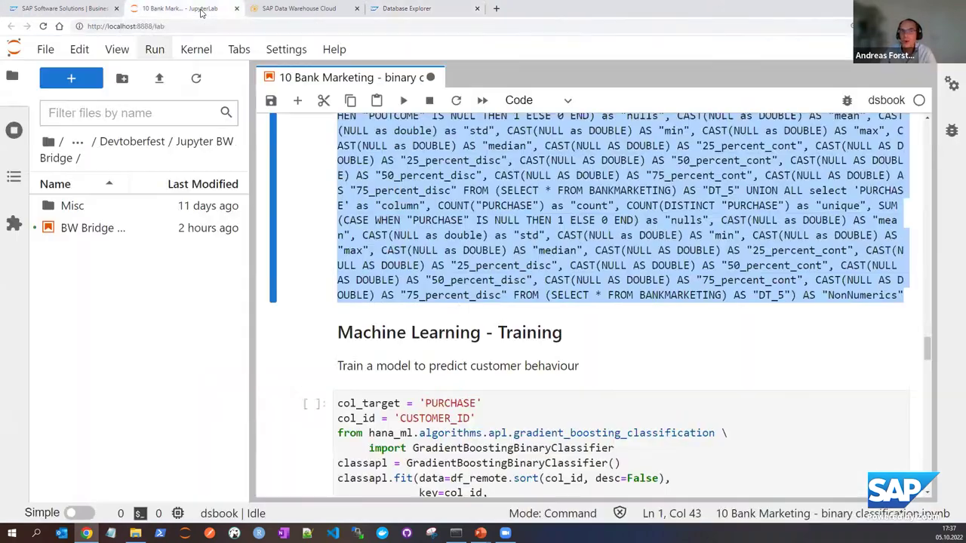
{"action": "key", "text": "ctrl+minus"}
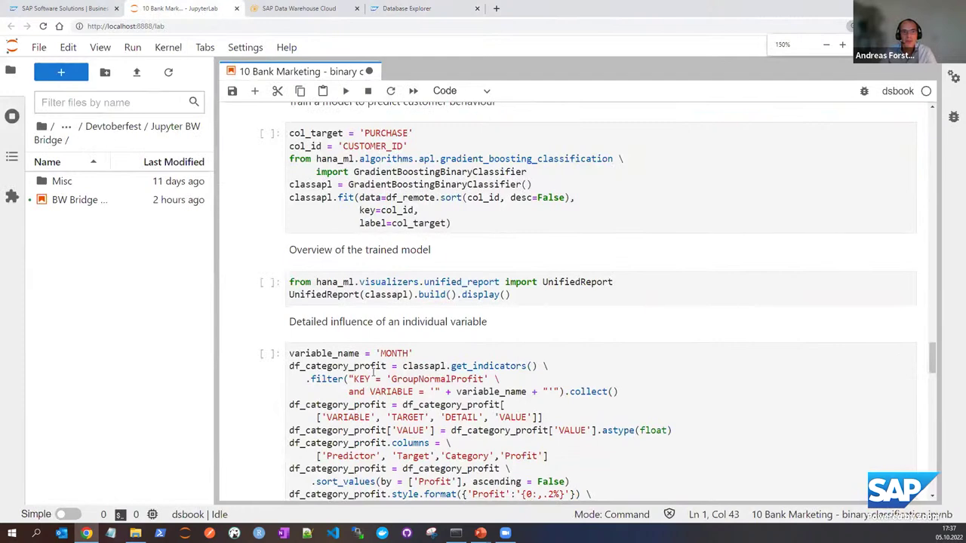
{"action": "scroll", "coordinate": [440, 368], "scroll_direction": "up", "scroll_amount": 3}
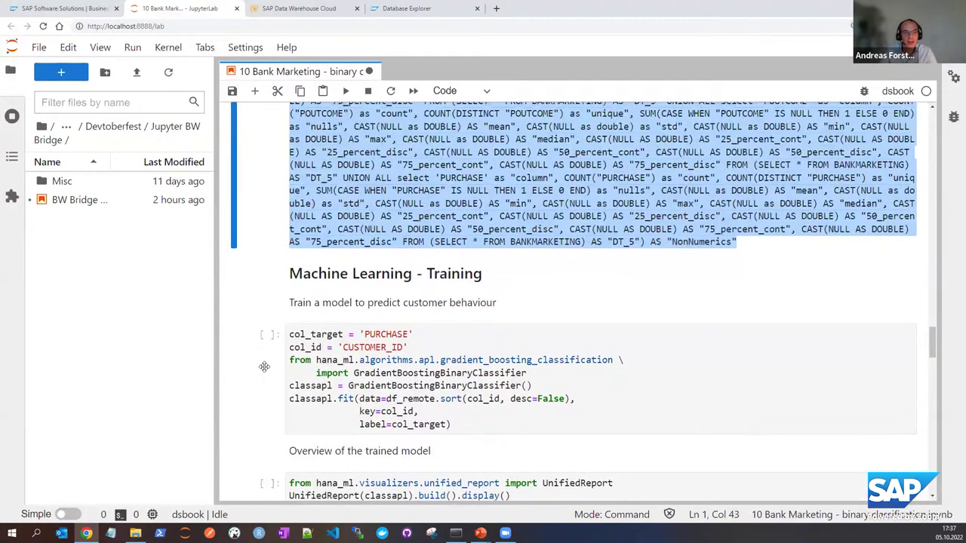
{"action": "left_click", "coordinate": [337, 330]}
{"action": "scroll", "coordinate": [336, 330], "scroll_direction": "down", "scroll_amount": 2}
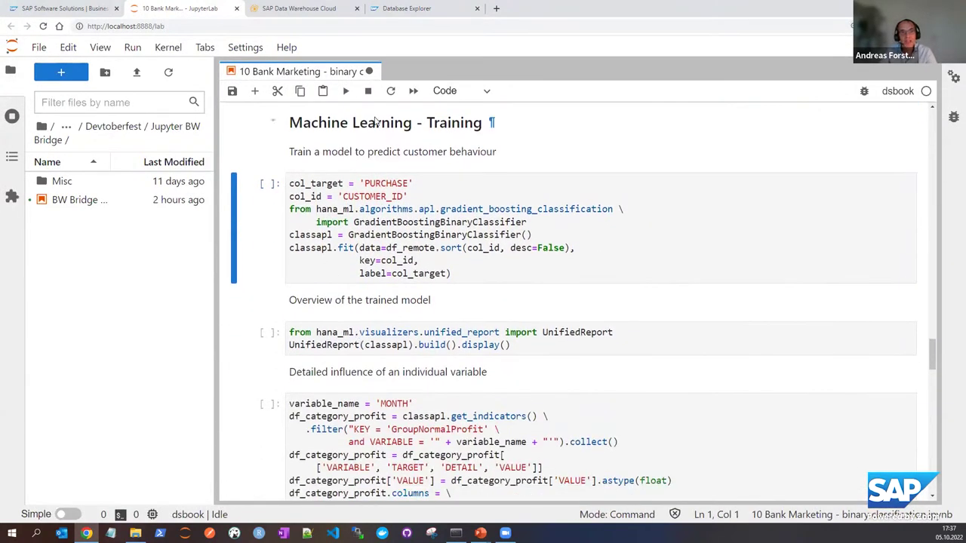
{"action": "left_click", "coordinate": [347, 91]}
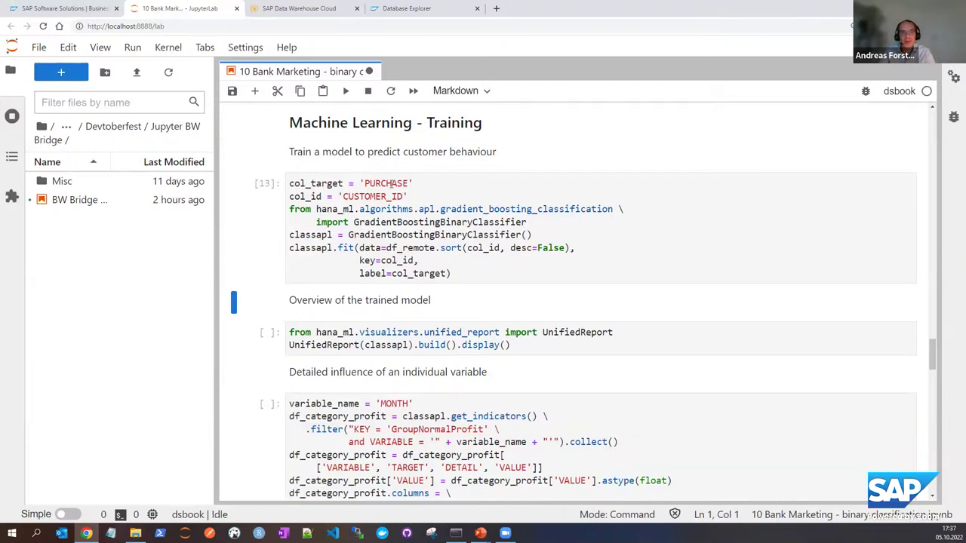
{"action": "double_click", "coordinate": [392, 183]}
{"action": "double_click", "coordinate": [386, 196]}
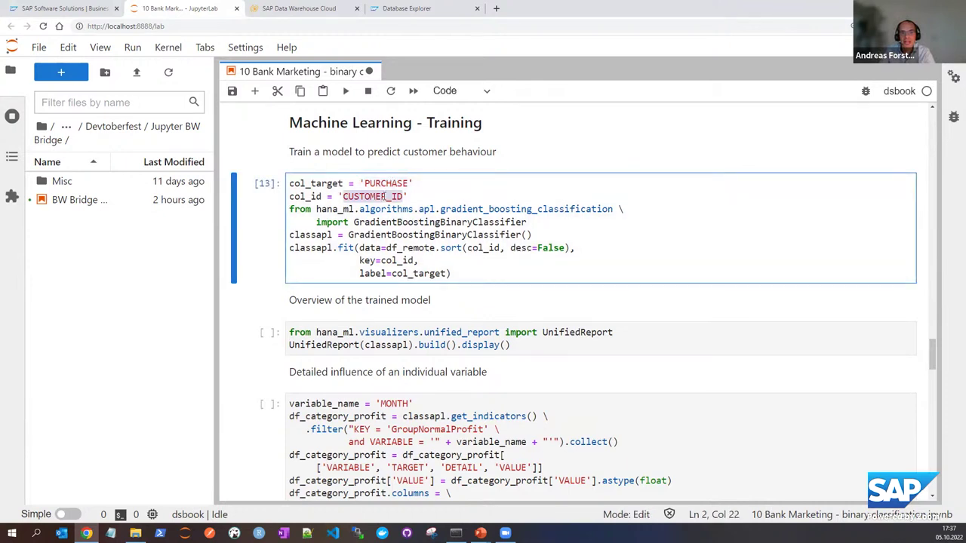
{"action": "scroll", "coordinate": [340, 260], "scroll_direction": "down", "scroll_amount": 1}
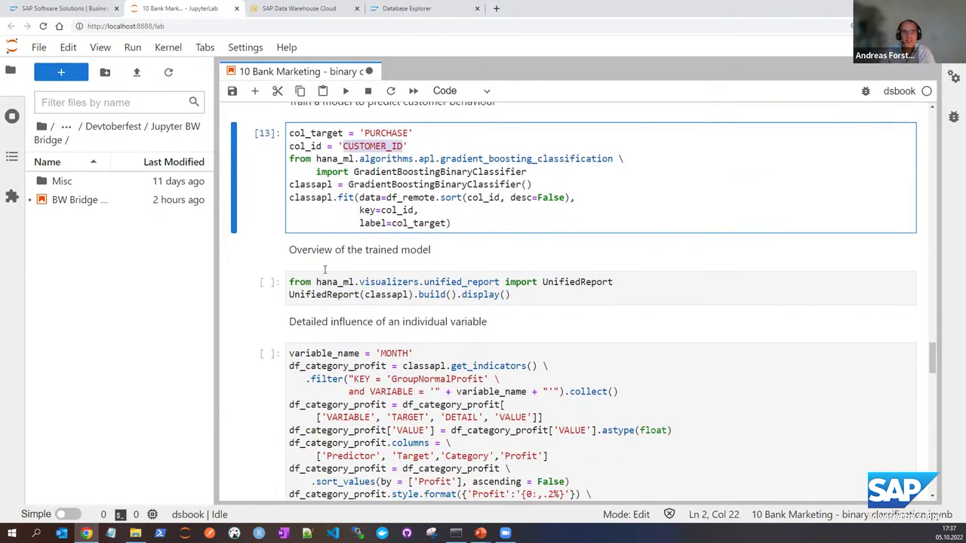
Run the UnifiedReport cell to generate the Unified Classification Model report
{"action": "left_click", "coordinate": [274, 288]}
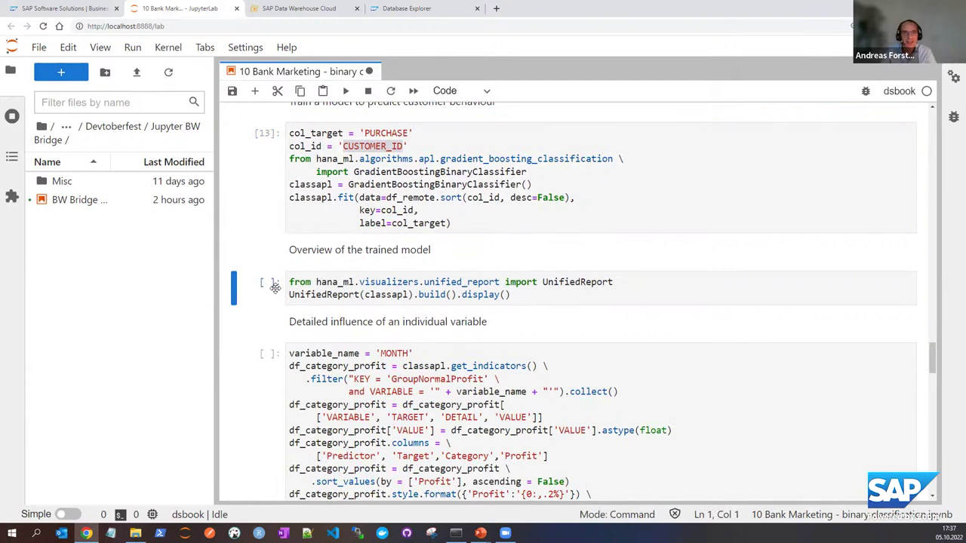
{"action": "key", "text": "shift+Return"}
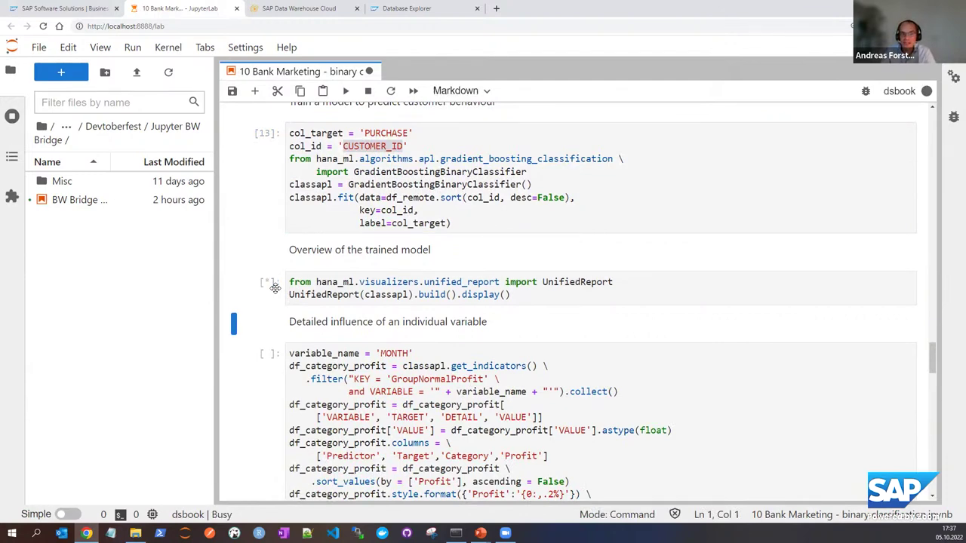
{"action": "scroll", "coordinate": [265, 342], "scroll_direction": "down", "scroll_amount": 1}
{"action": "scroll", "coordinate": [265, 342], "scroll_direction": "down", "scroll_amount": 2}
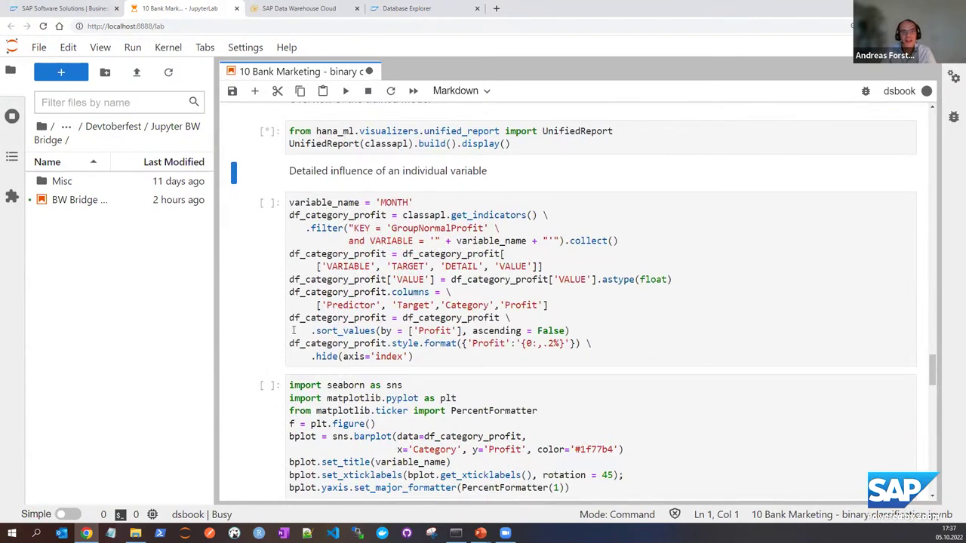
{"action": "scroll", "coordinate": [267, 329], "scroll_direction": "up", "scroll_amount": 1}
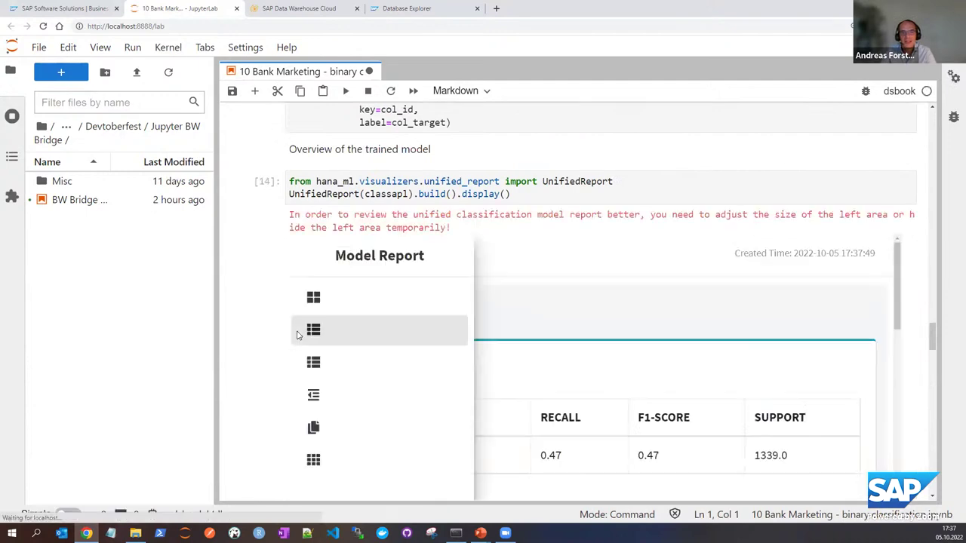
{"action": "scroll", "coordinate": [363, 348], "scroll_direction": "down", "scroll_amount": 3}
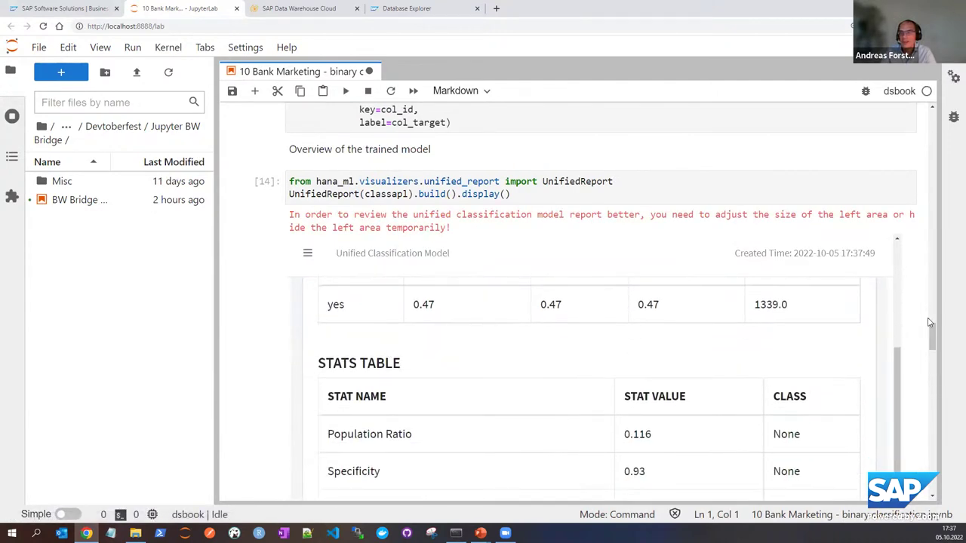
{"action": "left_click_drag", "start_coordinate": [934, 334], "coordinate": [933, 339]}
{"action": "scroll", "coordinate": [475, 315], "scroll_direction": "up", "scroll_amount": 1}
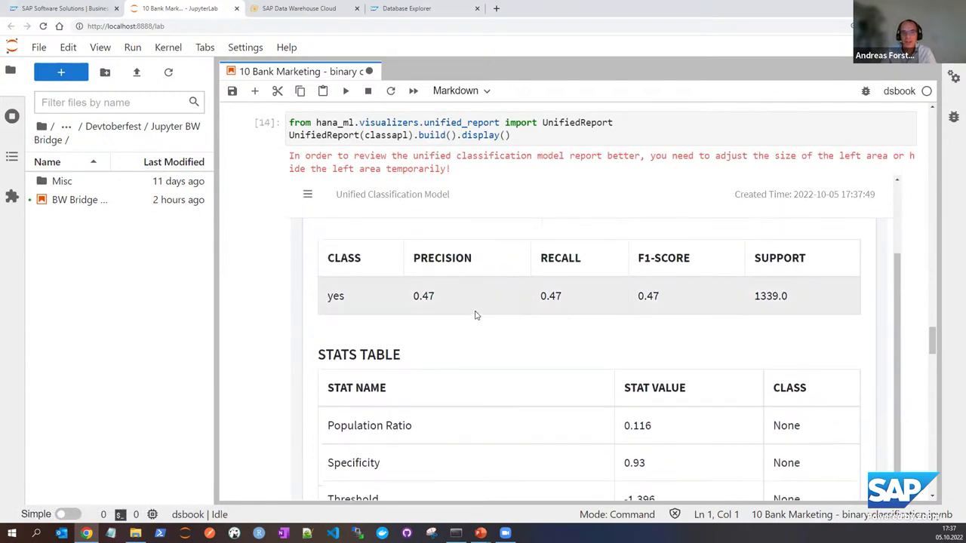
Show Variable Importance as a bar chart, led by MONTH 0.236 and POUTCOME 0.204
{"action": "left_click", "coordinate": [307, 194]}
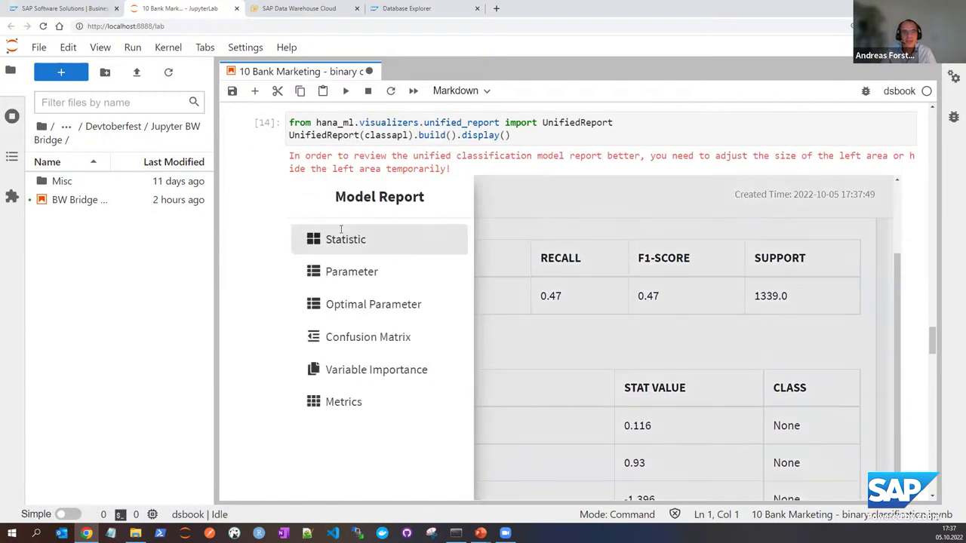
{"action": "left_click", "coordinate": [377, 371]}
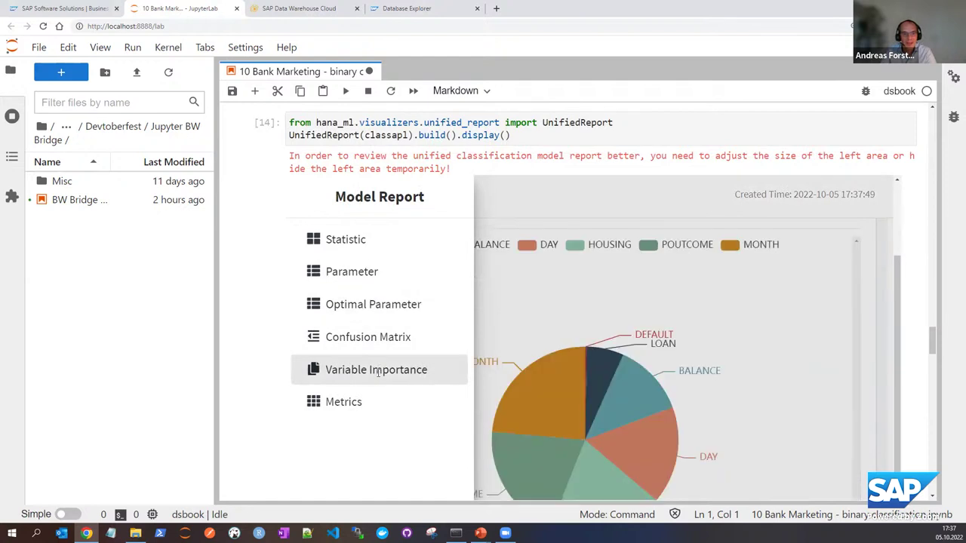
{"action": "left_click", "coordinate": [913, 215]}
{"action": "scroll", "coordinate": [933, 332], "scroll_direction": "up", "scroll_amount": 2}
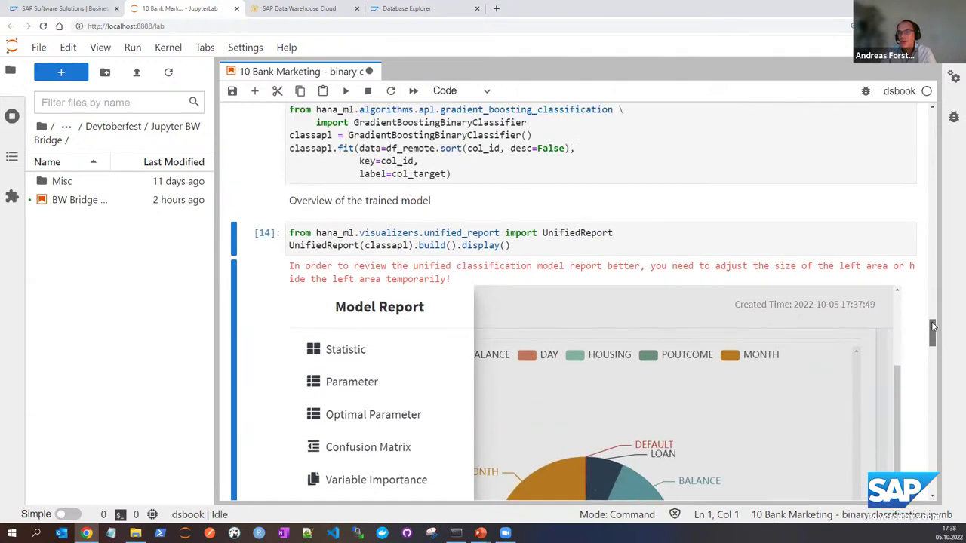
{"action": "scroll", "coordinate": [933, 332], "scroll_direction": "down", "scroll_amount": 2}
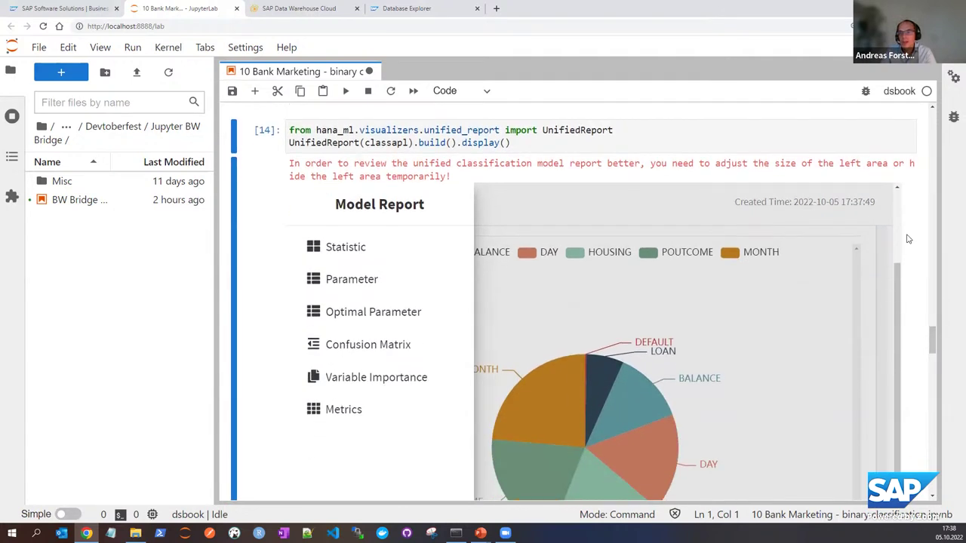
{"action": "left_click", "coordinate": [856, 224]}
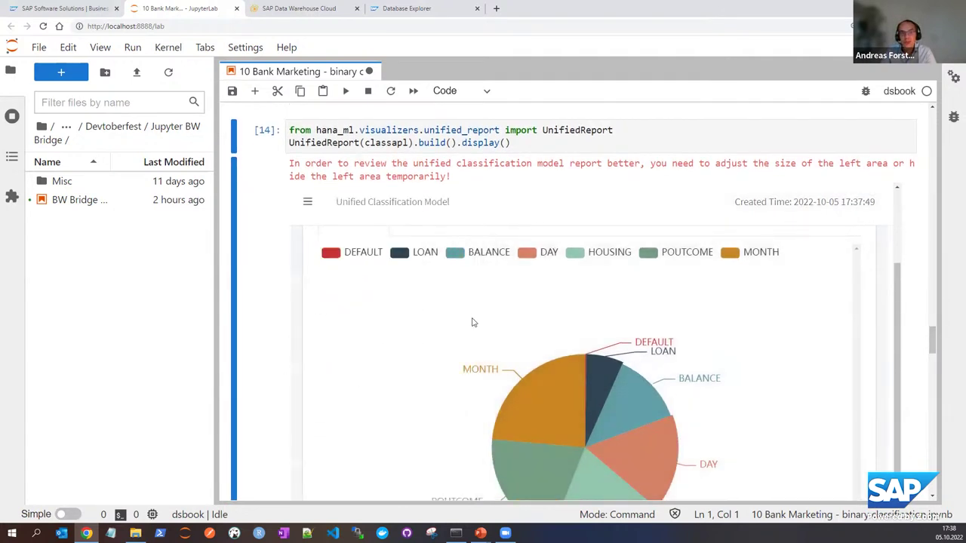
{"action": "left_click", "coordinate": [427, 271]}
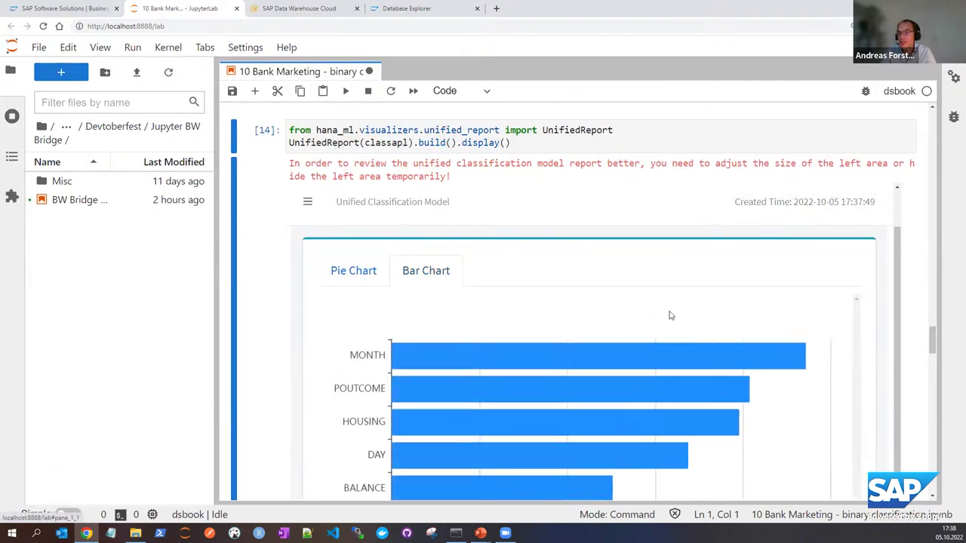
{"action": "scroll", "coordinate": [669, 315], "scroll_direction": "down", "scroll_amount": 3}
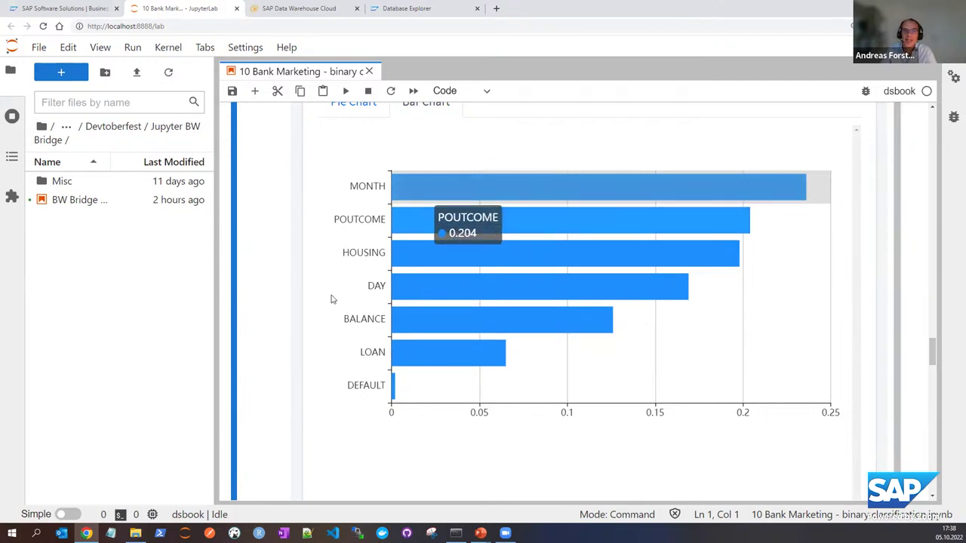
{"action": "scroll", "coordinate": [310, 390], "scroll_direction": "down", "scroll_amount": 1}
{"action": "scroll", "coordinate": [309, 390], "scroll_direction": "down", "scroll_amount": 2}
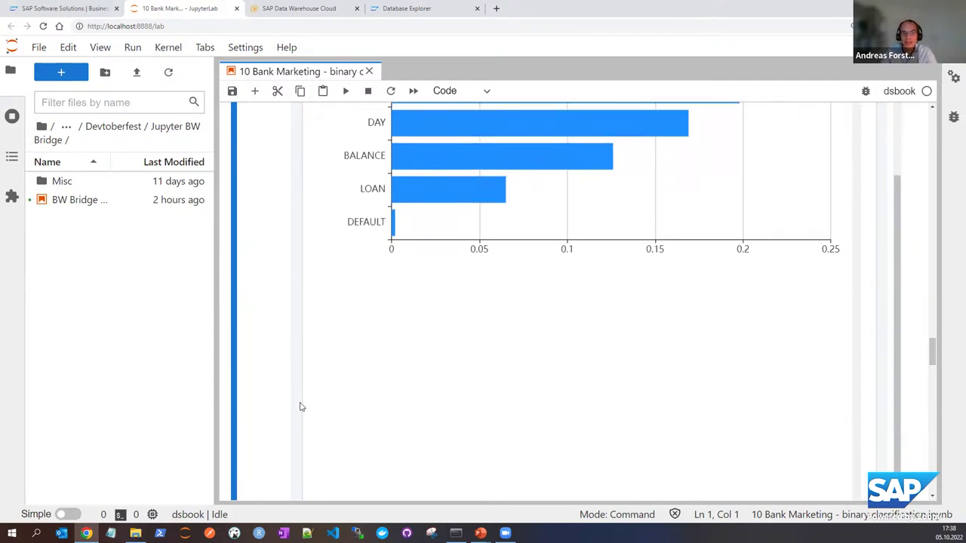
{"action": "scroll", "coordinate": [299, 405], "scroll_direction": "down", "scroll_amount": 5}
{"action": "scroll", "coordinate": [277, 419], "scroll_direction": "down", "scroll_amount": 4}
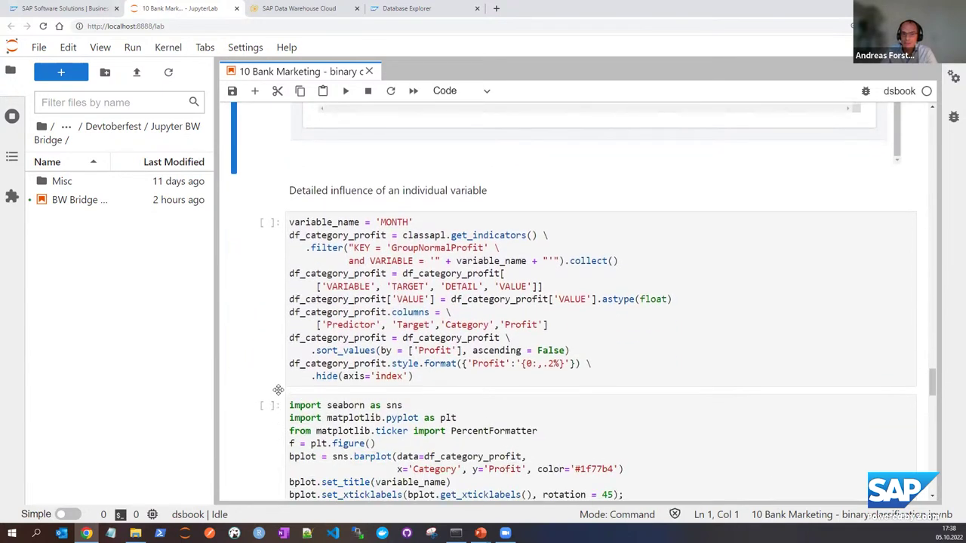
{"action": "left_click", "coordinate": [269, 295]}
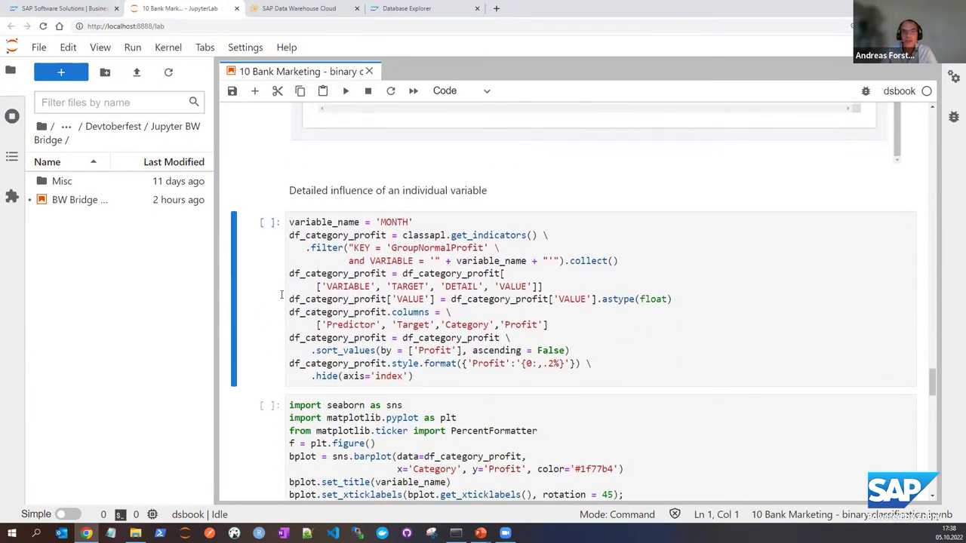
{"action": "left_click", "coordinate": [345, 92]}
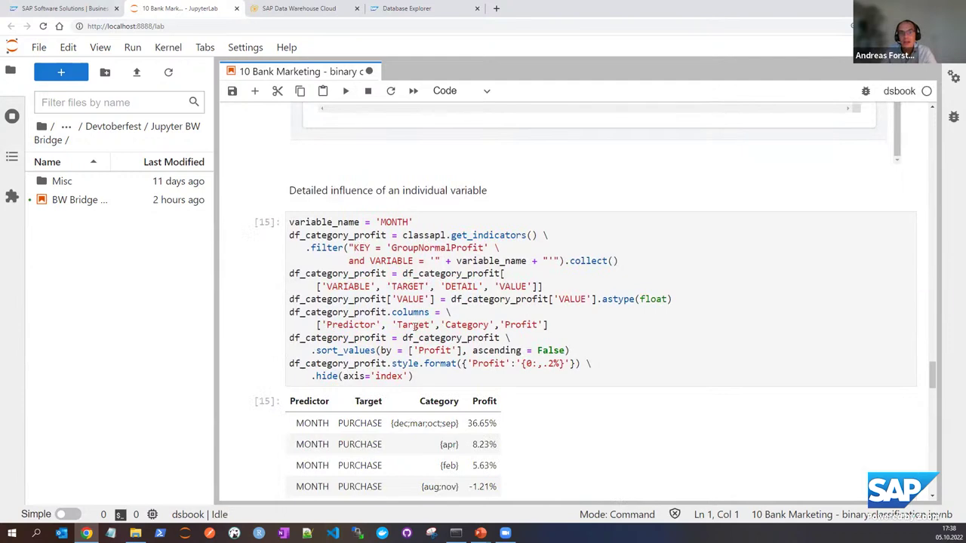
{"action": "scroll", "coordinate": [414, 326], "scroll_direction": "down", "scroll_amount": 3}
{"action": "scroll", "coordinate": [414, 329], "scroll_direction": "down", "scroll_amount": 3}
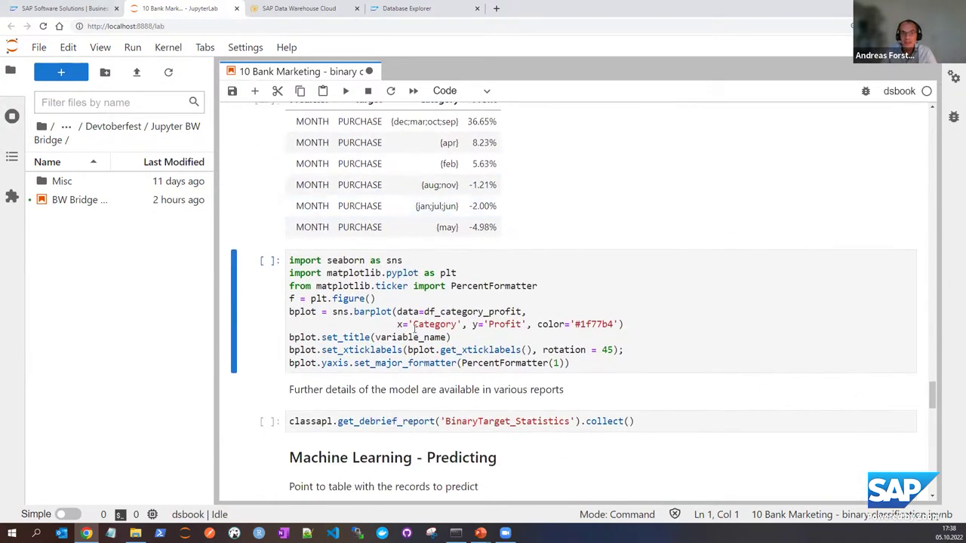
{"action": "left_click", "coordinate": [345, 90]}
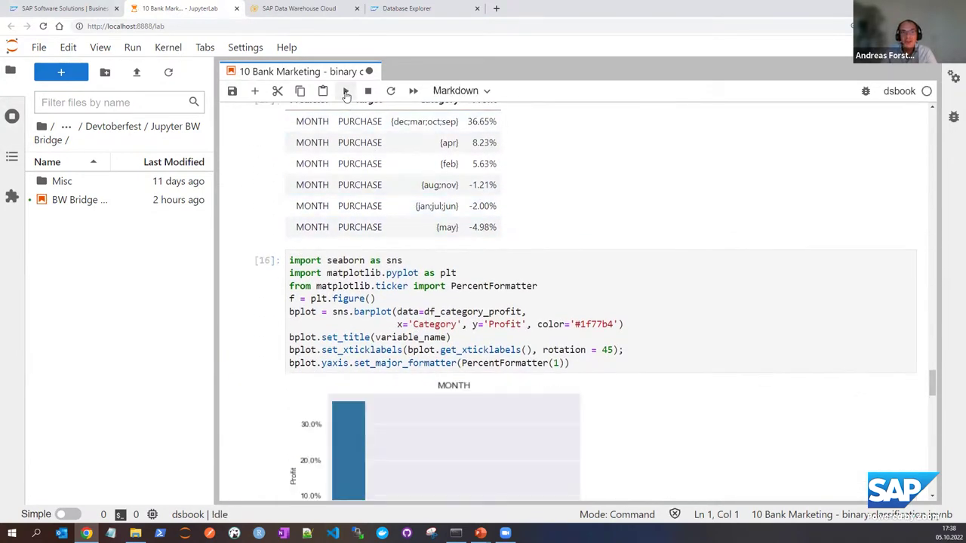
{"action": "scroll", "coordinate": [259, 364], "scroll_direction": "down", "scroll_amount": 2}
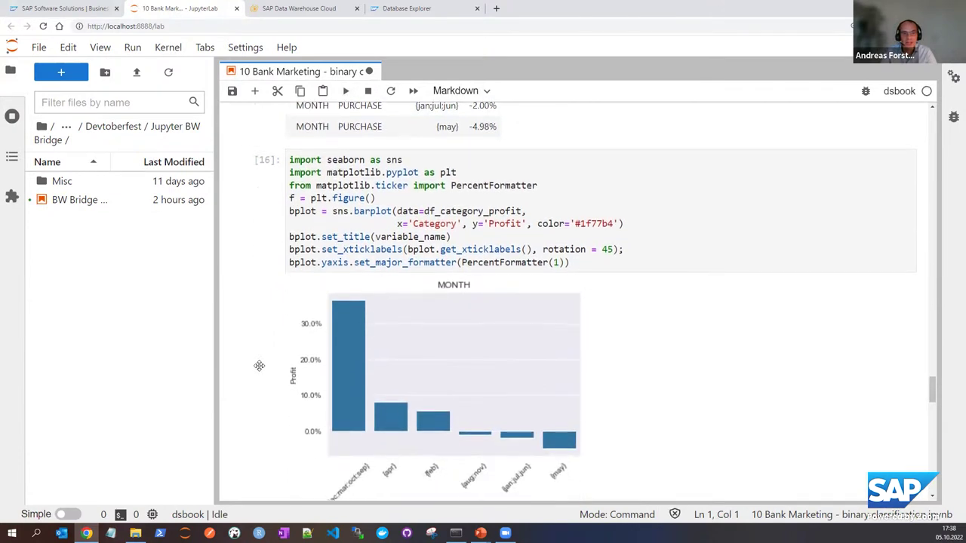
{"action": "scroll", "coordinate": [259, 371], "scroll_direction": "down", "scroll_amount": 1}
{"action": "scroll", "coordinate": [259, 371], "scroll_direction": "down", "scroll_amount": 1}
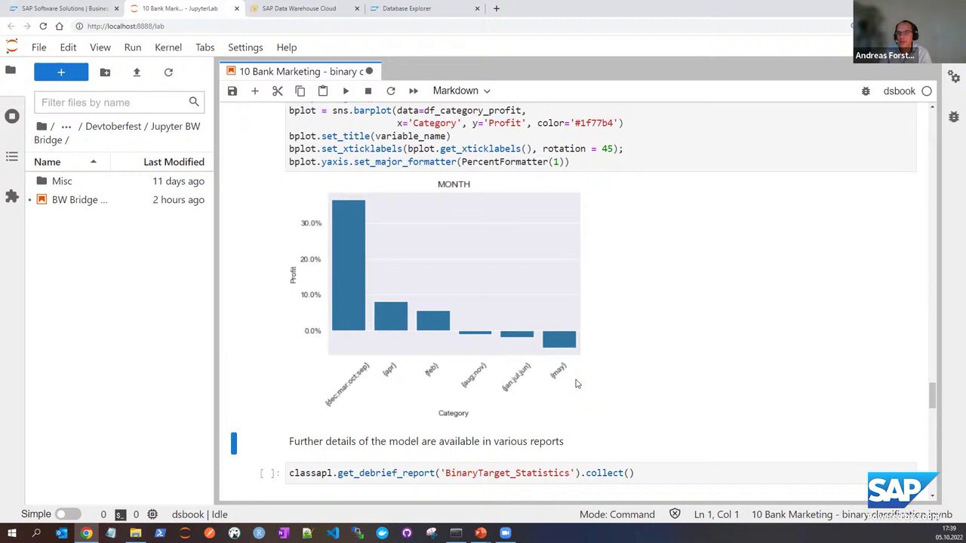
{"action": "scroll", "coordinate": [593, 411], "scroll_direction": "down", "scroll_amount": 2}
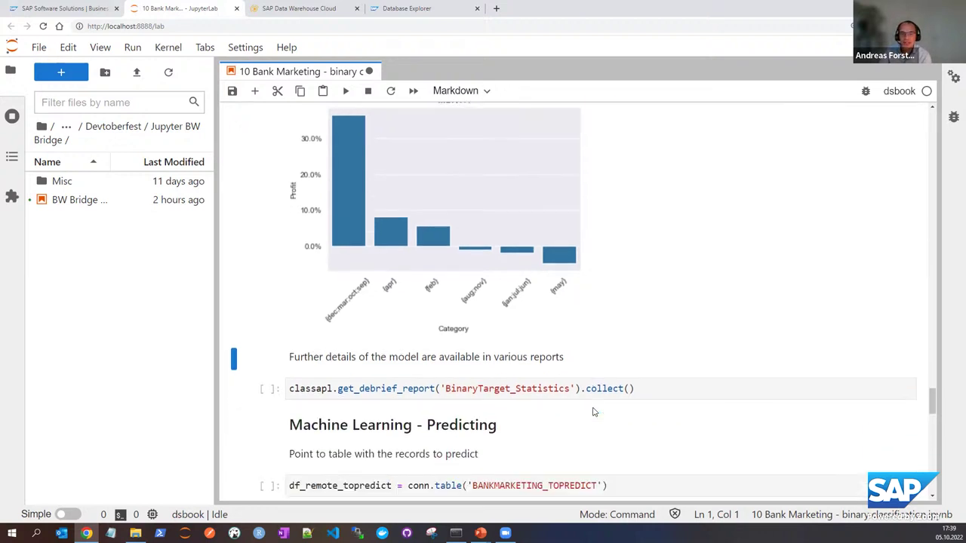
{"action": "scroll", "coordinate": [593, 411], "scroll_direction": "down", "scroll_amount": 4}
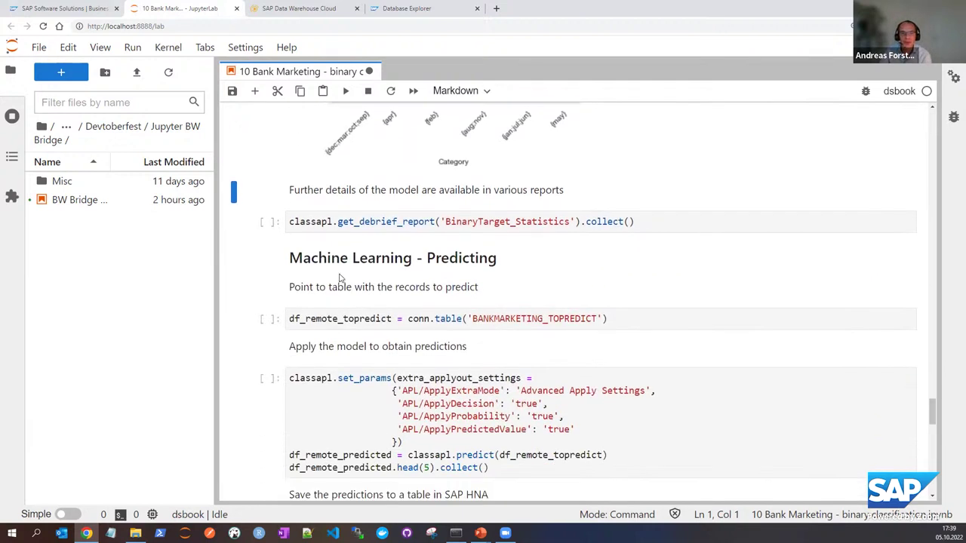
Run the BinaryTarget_Statistics debrief report cell
{"action": "left_click", "coordinate": [269, 219]}
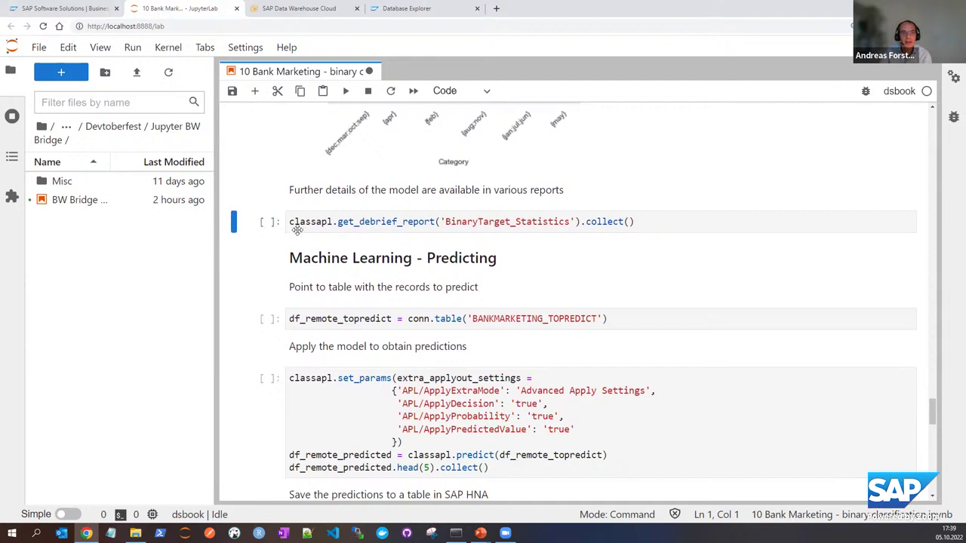
{"action": "left_click", "coordinate": [347, 91]}
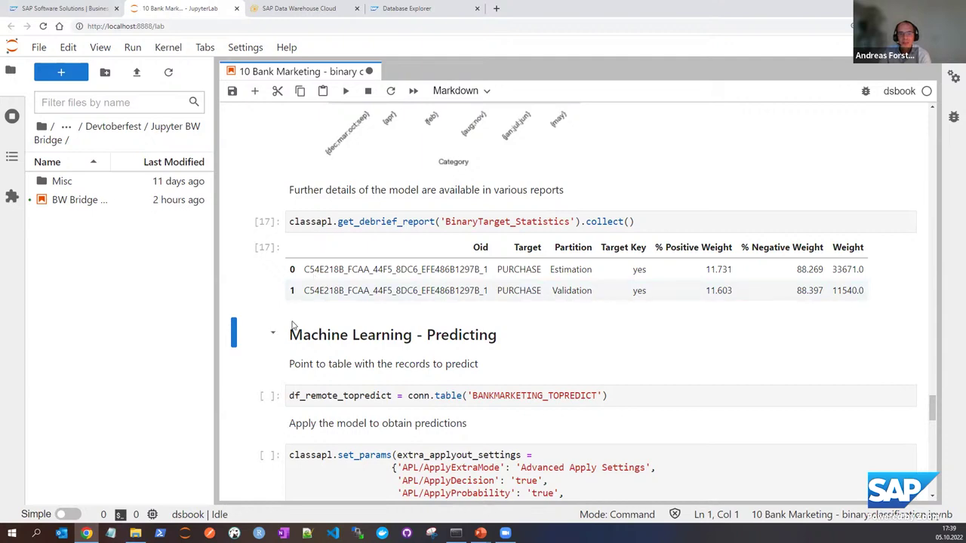
{"action": "scroll", "coordinate": [251, 388], "scroll_direction": "down", "scroll_amount": 2}
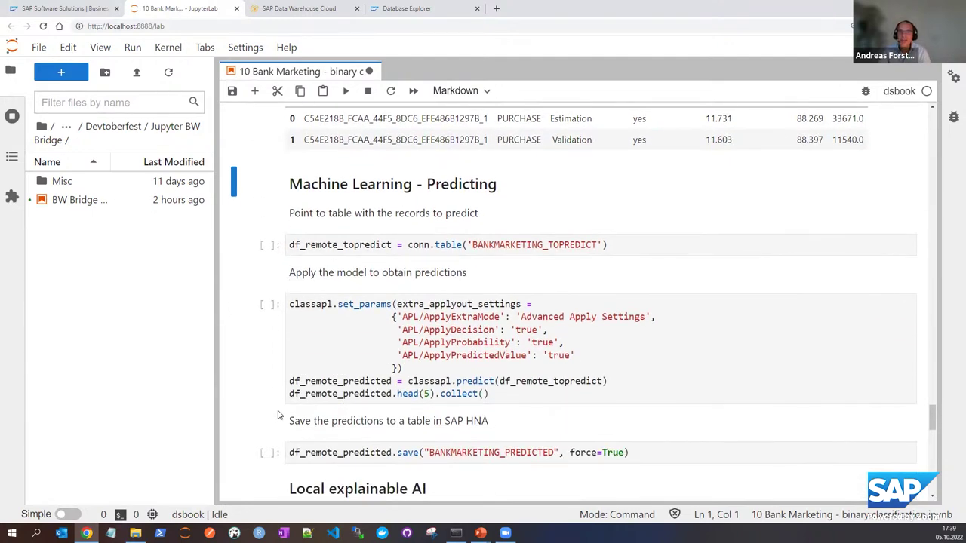
{"action": "scroll", "coordinate": [278, 410], "scroll_direction": "up", "scroll_amount": 1}
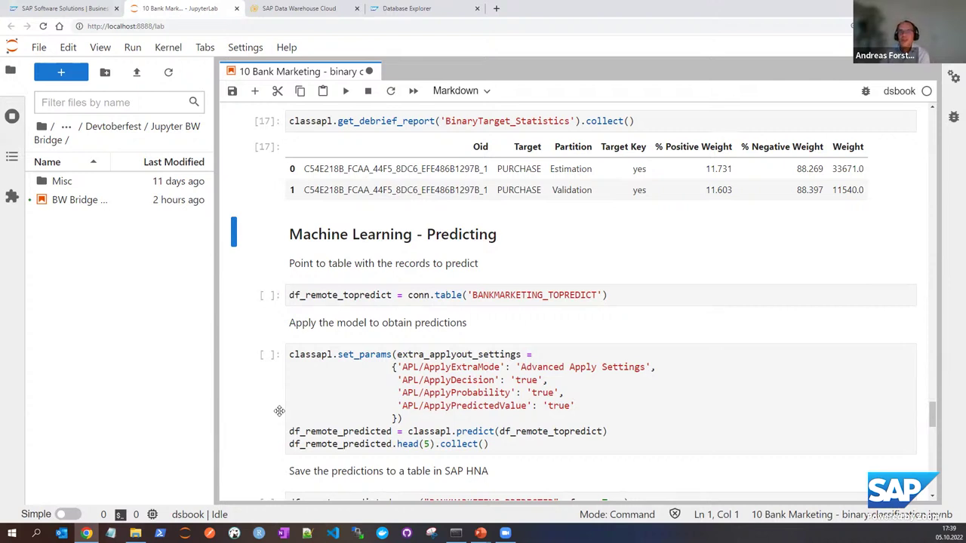
Load the BANKMARKETING_TOPREDICT records and predict for customers 50000 and 50001
{"action": "left_click", "coordinate": [266, 295]}
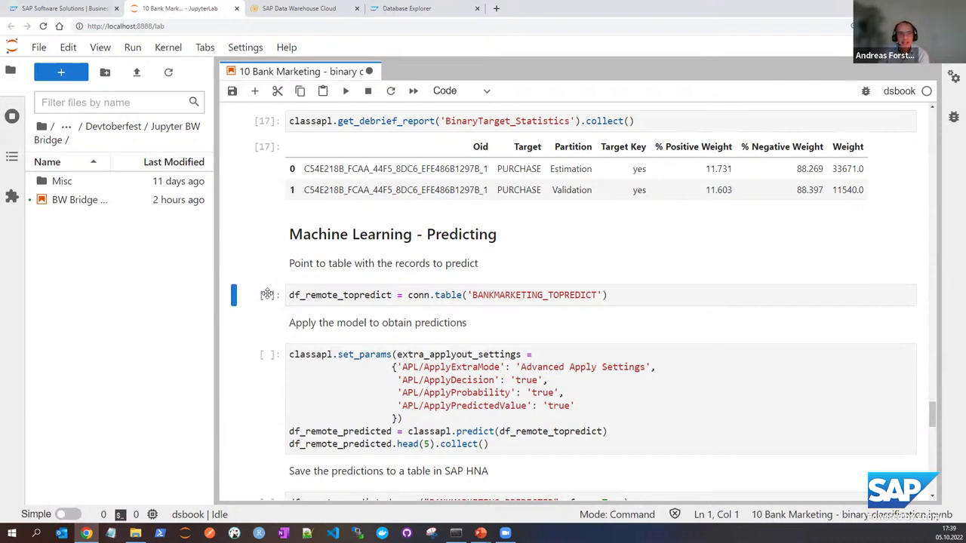
{"action": "left_click", "coordinate": [347, 90]}
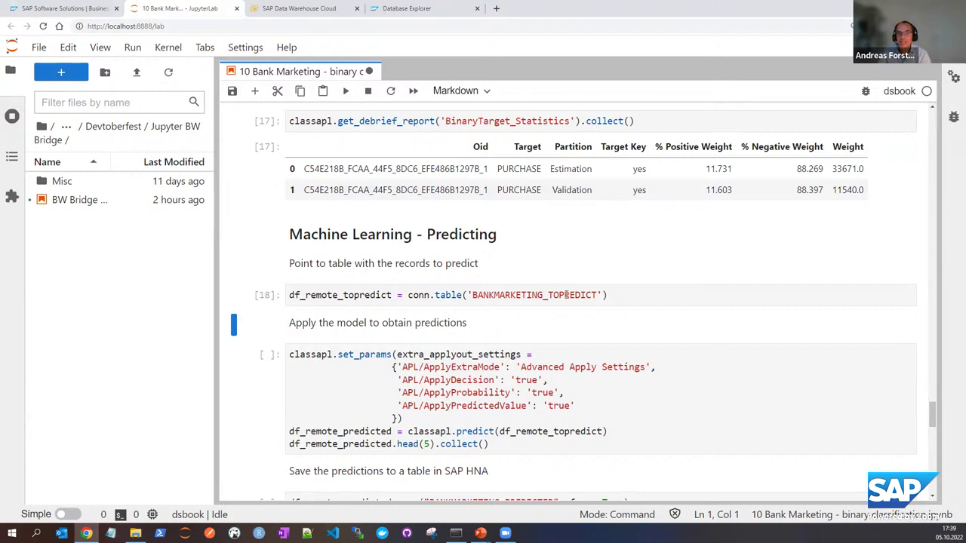
{"action": "left_click", "coordinate": [346, 91]}
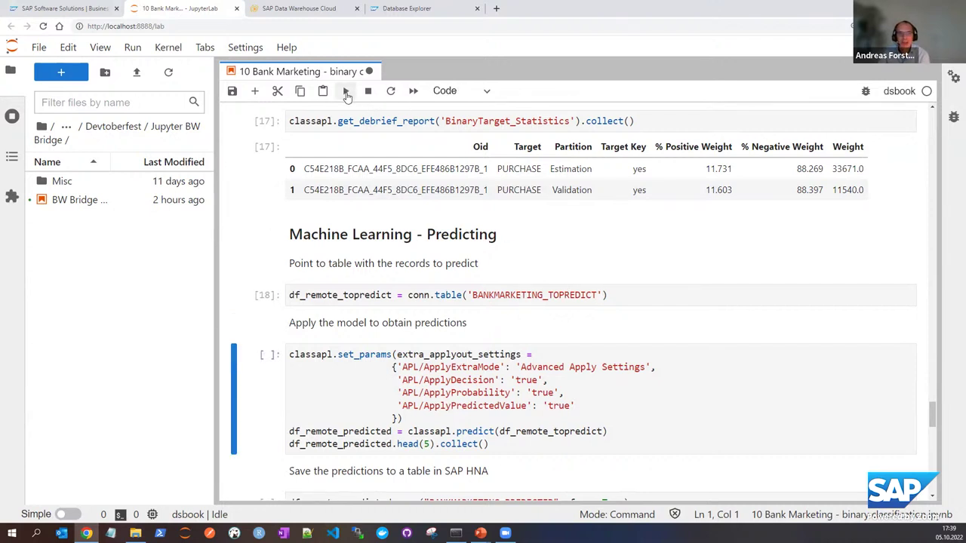
{"action": "left_click", "coordinate": [346, 91]}
{"action": "scroll", "coordinate": [259, 365], "scroll_direction": "down", "scroll_amount": 3}
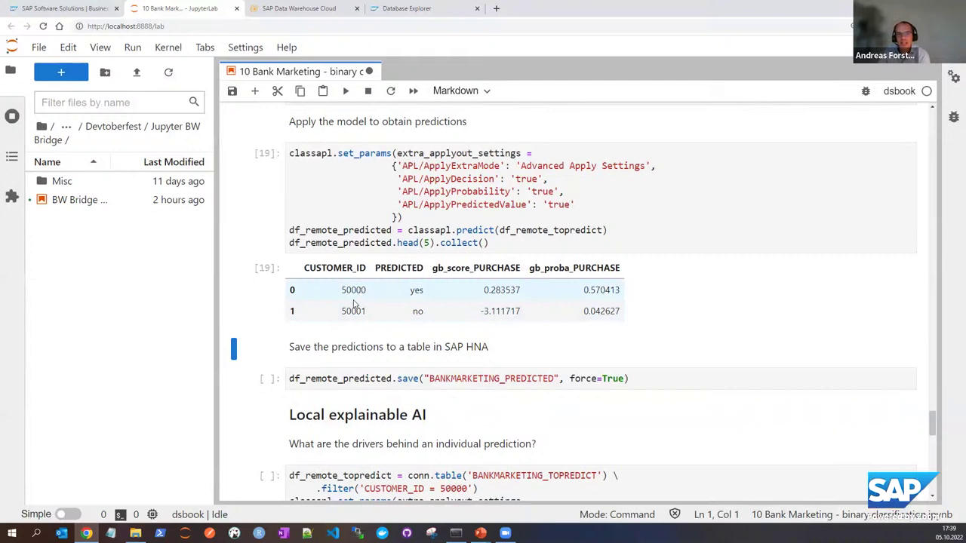
Check the probabilities 0.570413 and 0.042627, then save predictions to BANKMARKETING_PREDICTED
{"action": "left_click", "coordinate": [594, 294]}
{"action": "left_click_drag", "start_coordinate": [594, 293], "coordinate": [601, 317]}
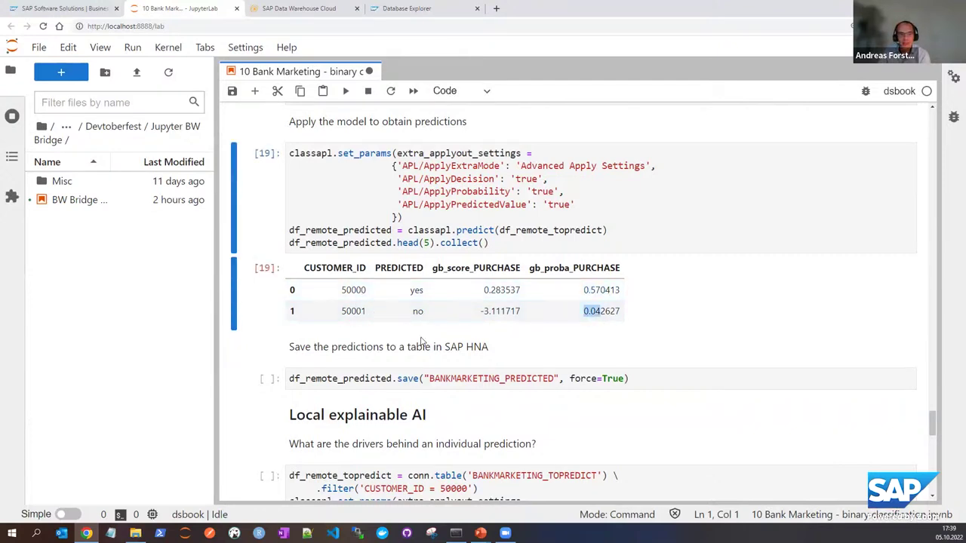
{"action": "scroll", "coordinate": [415, 363], "scroll_direction": "down", "scroll_amount": 3}
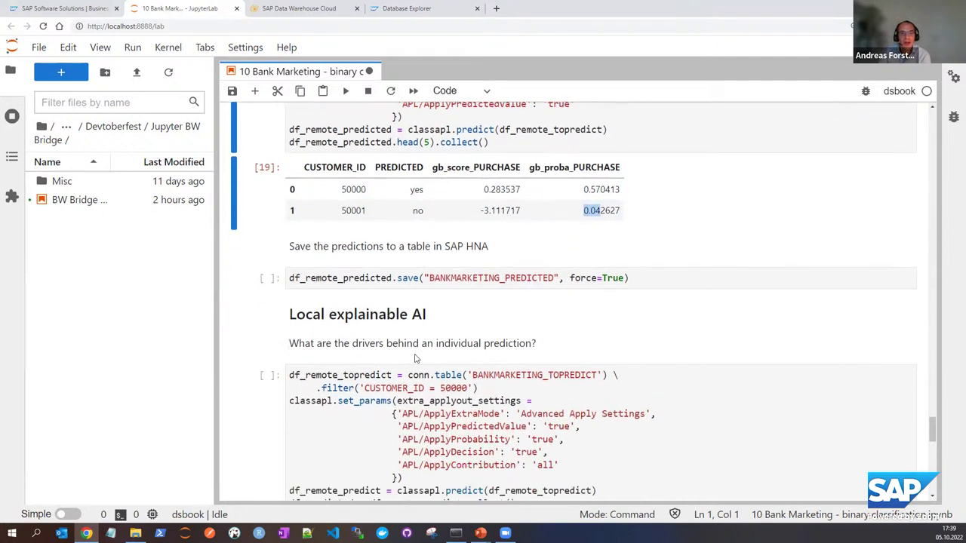
{"action": "left_click", "coordinate": [326, 278]}
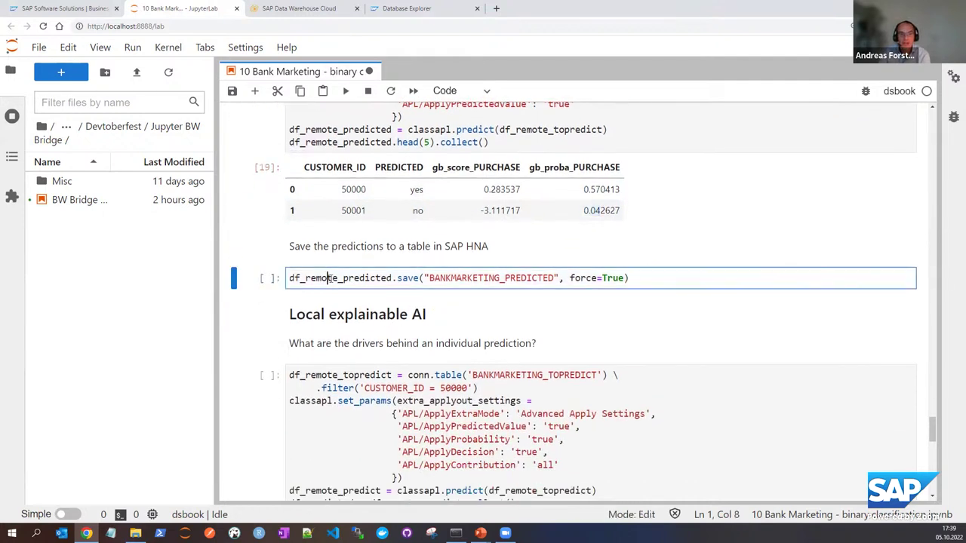
{"action": "left_click", "coordinate": [347, 90]}
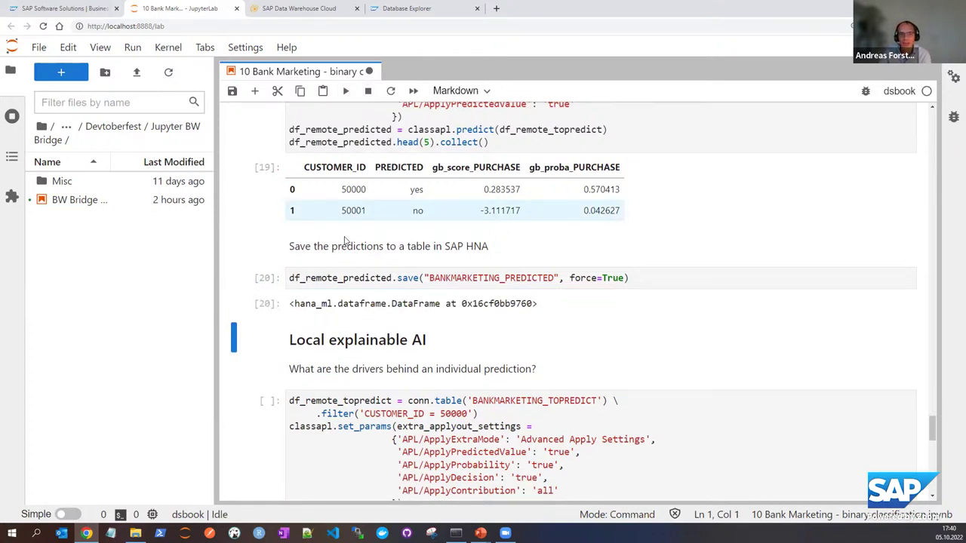
Compute the contribution values for customer 50000 and save the notebook
{"action": "scroll", "coordinate": [347, 339], "scroll_direction": "down", "scroll_amount": 1}
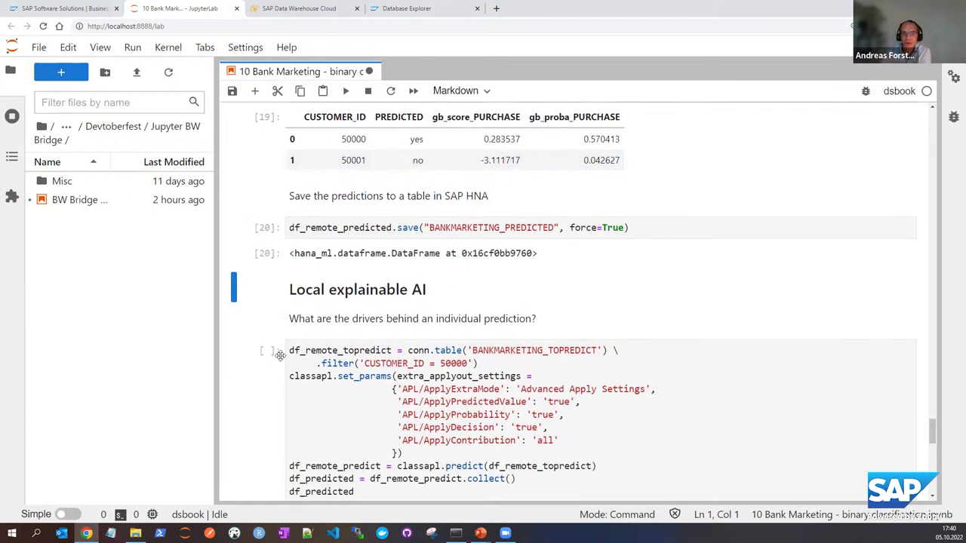
{"action": "scroll", "coordinate": [281, 353], "scroll_direction": "down", "scroll_amount": 2}
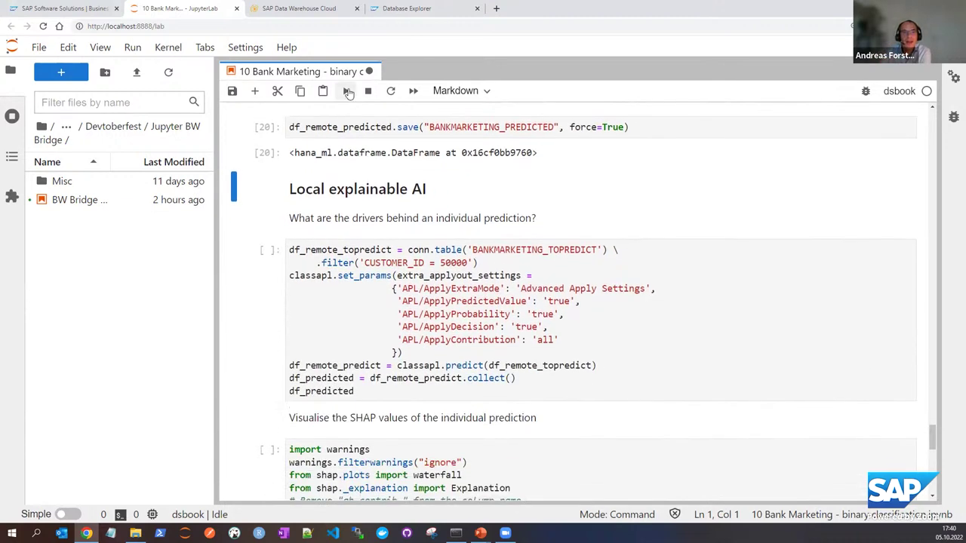
{"action": "left_click", "coordinate": [347, 91]}
{"action": "left_click", "coordinate": [347, 91]}
{"action": "left_click", "coordinate": [346, 91]}
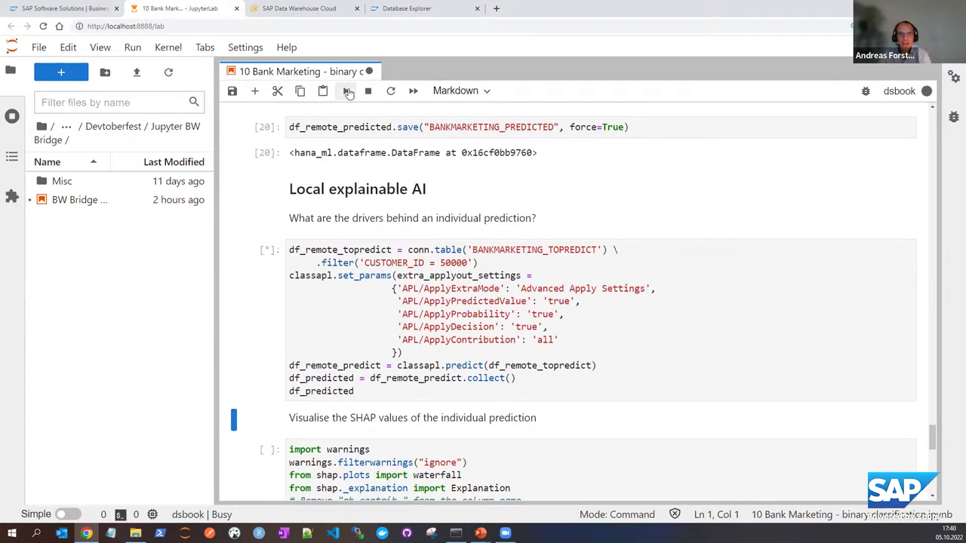
{"action": "key", "text": "ctrl+s"}
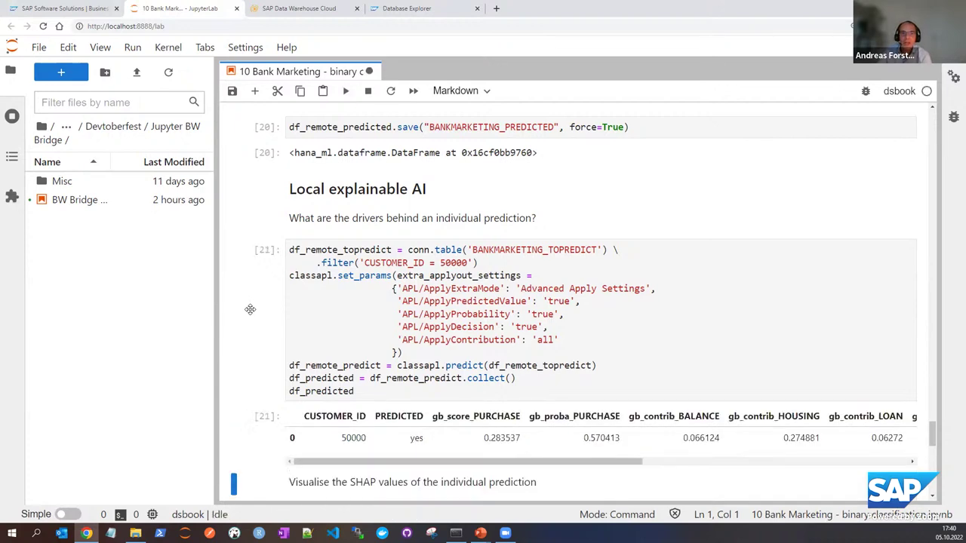
Draw the SHAP waterfall plot around E[f(X)] = −2.045, with POUTCOME leading at +2.07
{"action": "scroll", "coordinate": [250, 310], "scroll_direction": "down", "scroll_amount": 3}
{"action": "scroll", "coordinate": [250, 310], "scroll_direction": "down", "scroll_amount": 1}
{"action": "scroll", "coordinate": [250, 310], "scroll_direction": "up", "scroll_amount": 1}
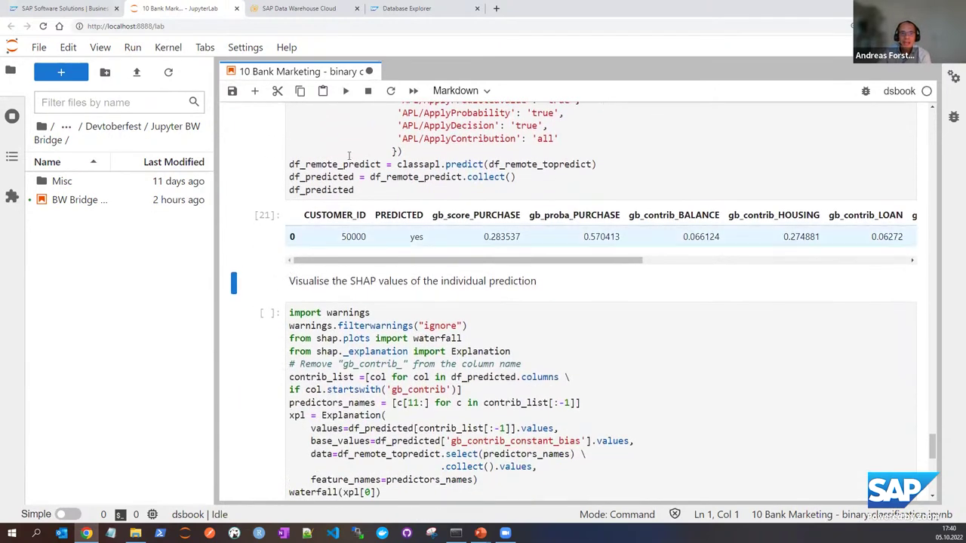
{"action": "left_click", "coordinate": [347, 90]}
{"action": "left_click", "coordinate": [346, 91]}
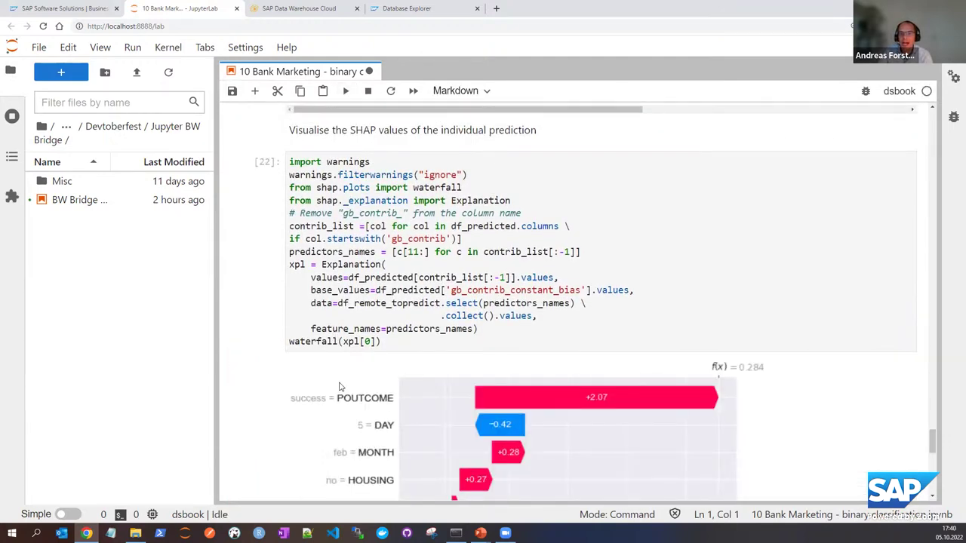
{"action": "scroll", "coordinate": [302, 367], "scroll_direction": "down", "scroll_amount": 1}
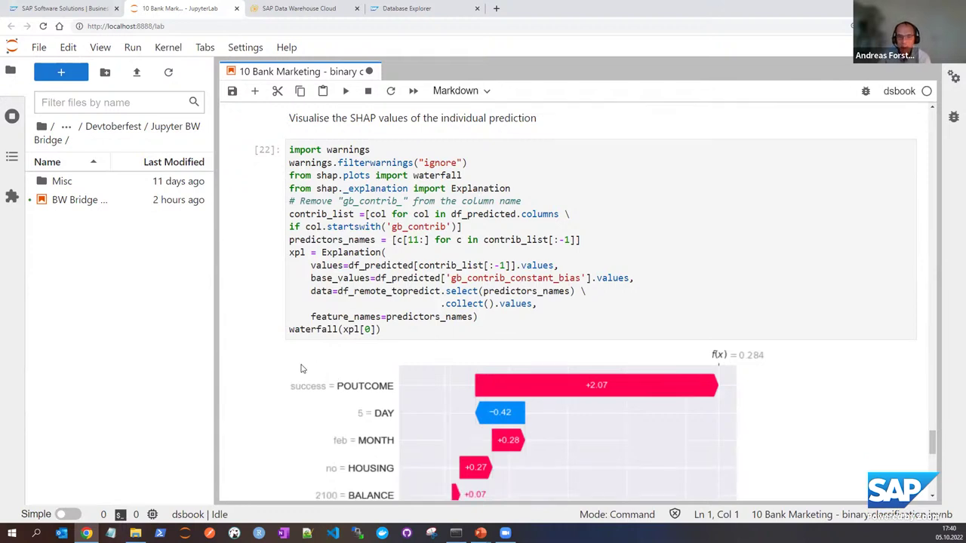
{"action": "scroll", "coordinate": [301, 368], "scroll_direction": "down", "scroll_amount": 3}
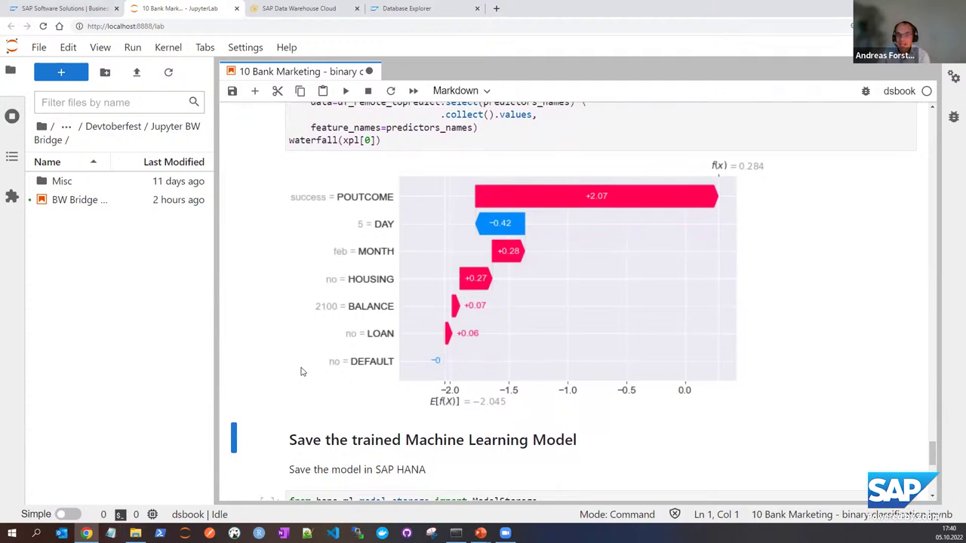
{"action": "scroll", "coordinate": [301, 372], "scroll_direction": "up", "scroll_amount": 1}
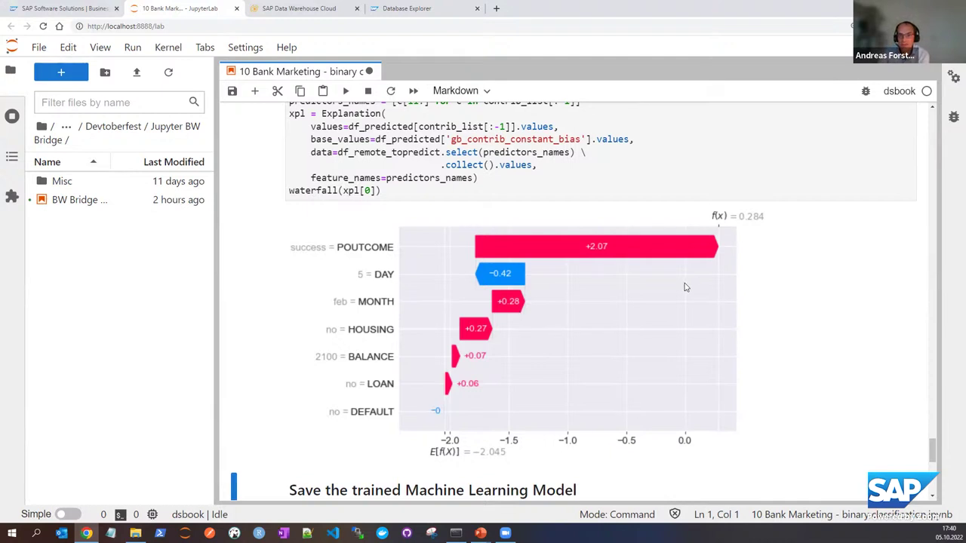
{"action": "scroll", "coordinate": [758, 389], "scroll_direction": "down", "scroll_amount": 4}
{"action": "scroll", "coordinate": [763, 392], "scroll_direction": "down", "scroll_amount": 1}
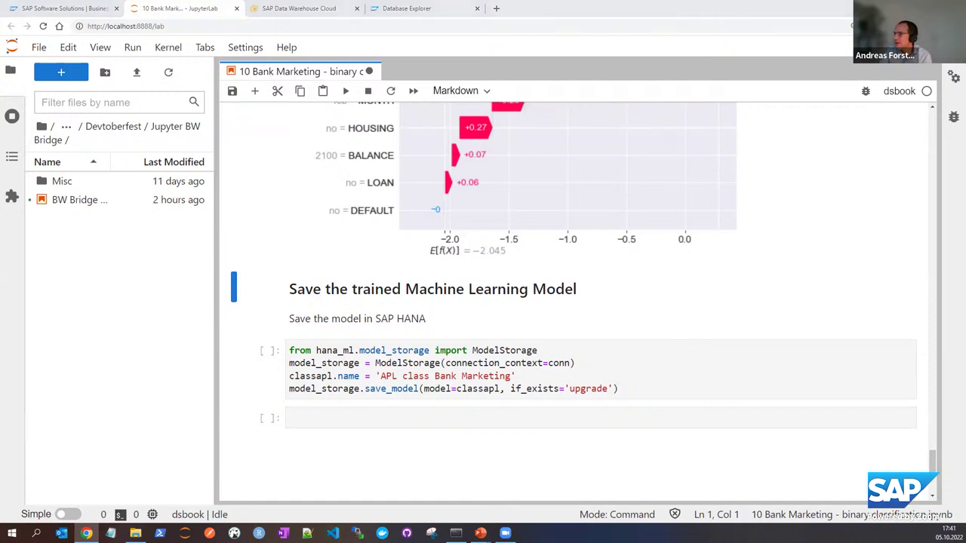
Return to the slideshow and advance past Demo and Setup to the Cloud Setup slide
{"action": "key", "text": "alt+Tab"}
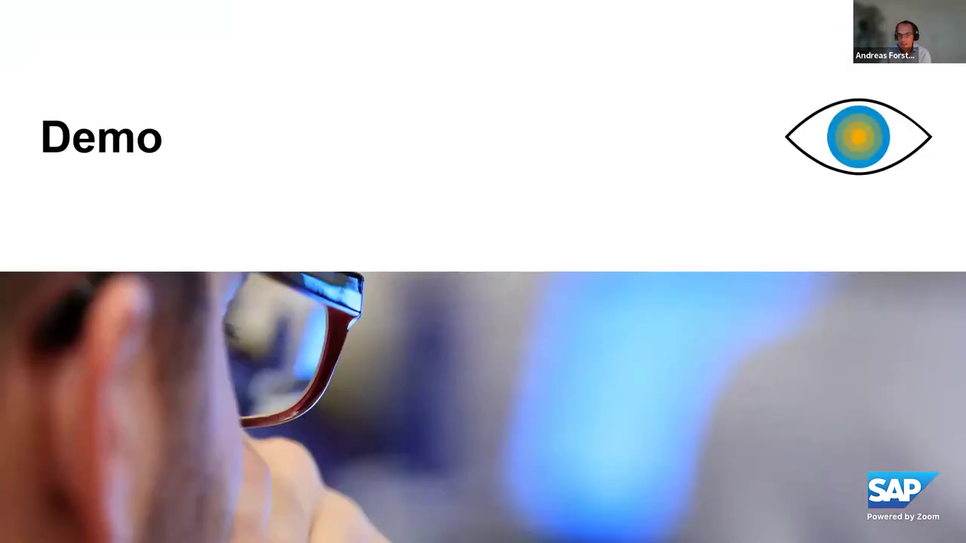
{"action": "key", "text": "Right"}
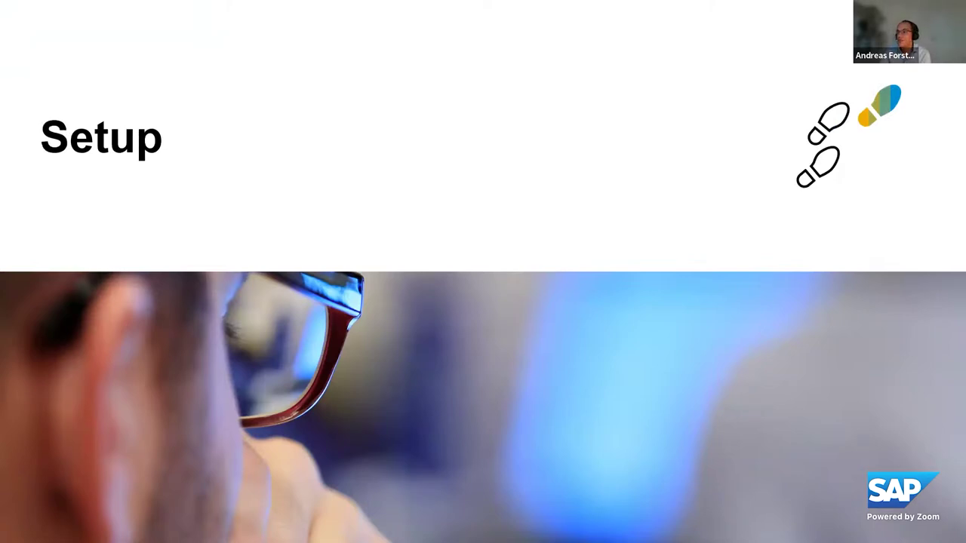
{"action": "key", "text": "Right"}
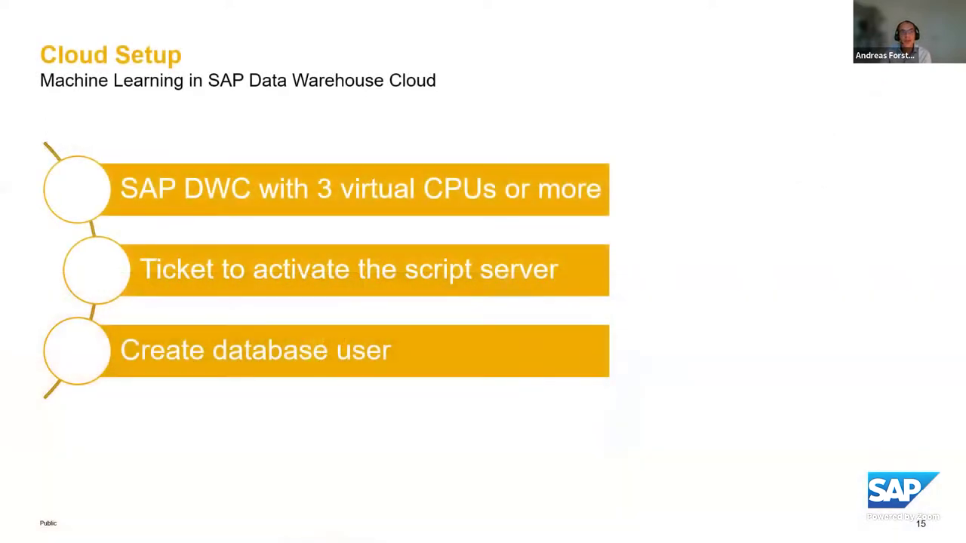
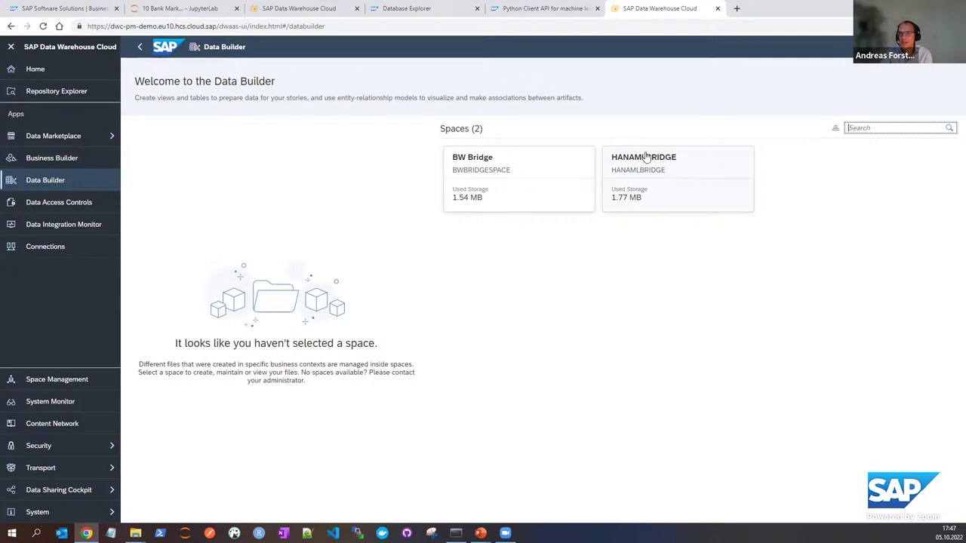
Open the V_DEMAND_DEVTOBERFEST2022 view in HANAMLBRIDGE and pick the shared Z_DEMAND table
{"action": "left_click", "coordinate": [692, 179]}
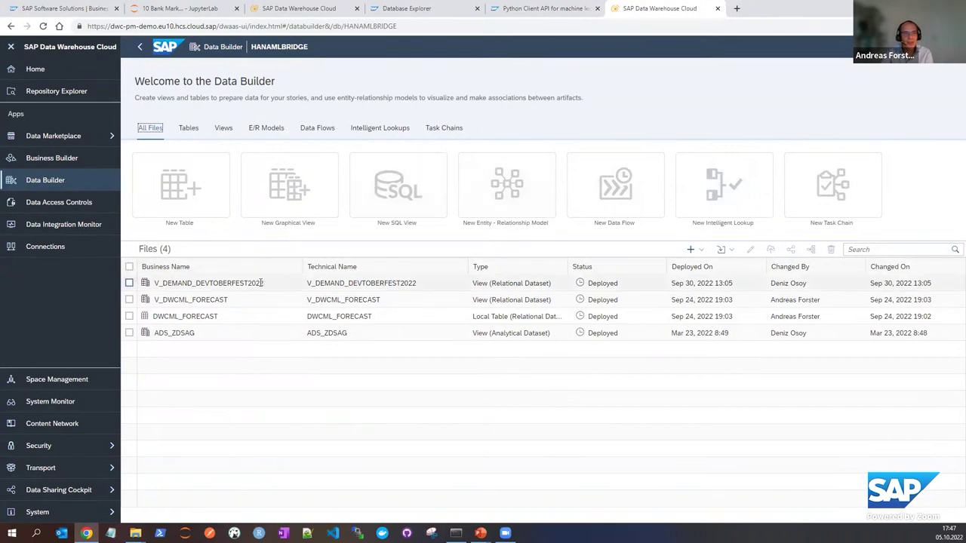
{"action": "left_click", "coordinate": [261, 285]}
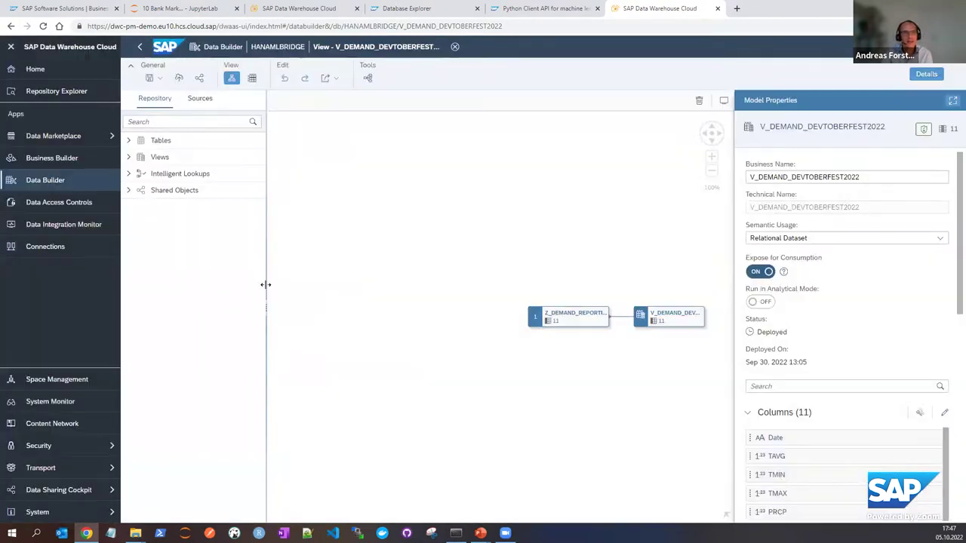
{"action": "left_click", "coordinate": [129, 192]}
{"action": "left_click", "coordinate": [137, 208]}
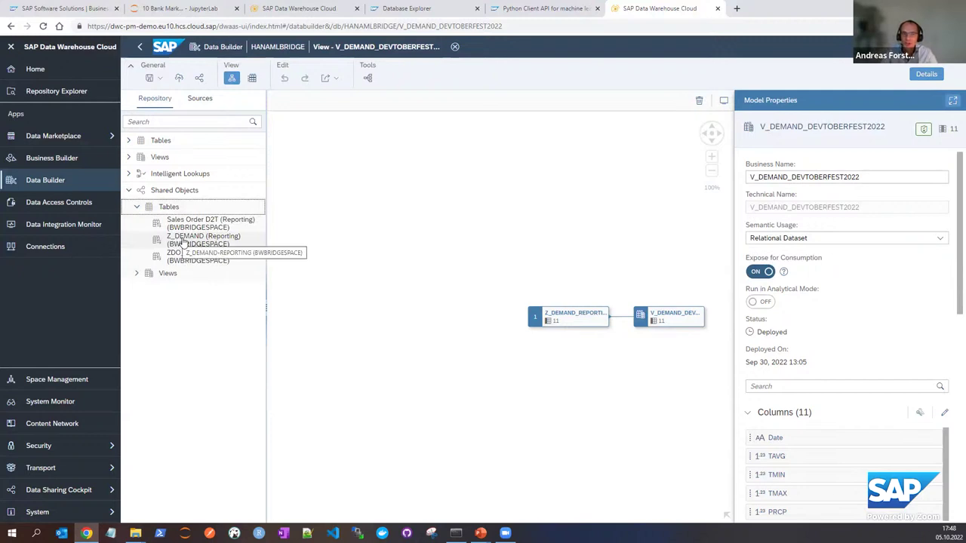
{"action": "left_click", "coordinate": [181, 241]}
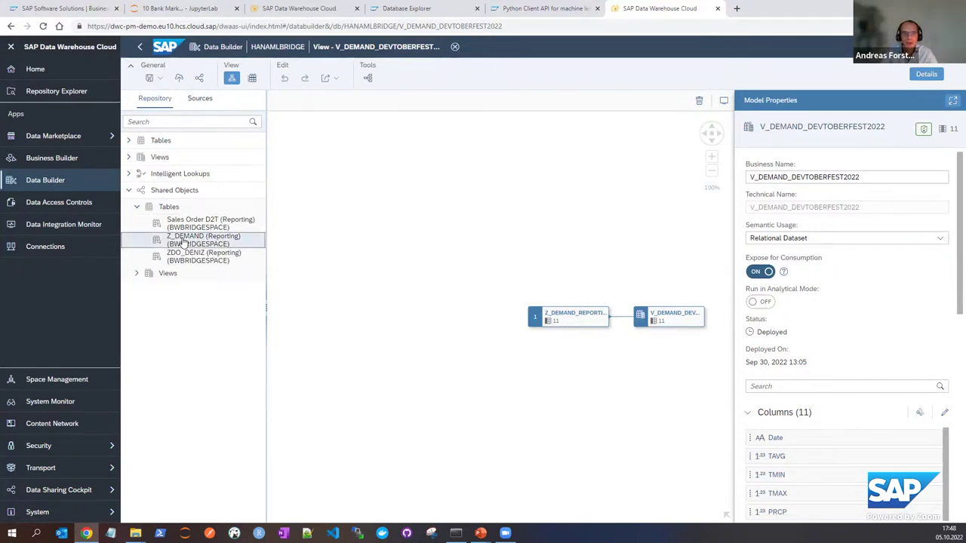
Inspect the Z_DEMAND_REPORTING source and the view's properties, then start a data preview
{"action": "left_click_drag", "start_coordinate": [591, 436], "coordinate": [406, 349]}
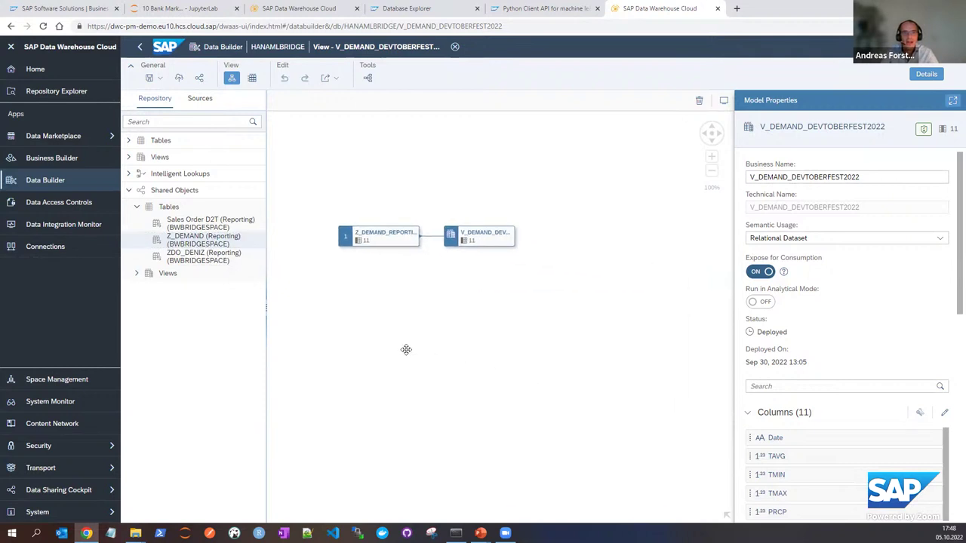
{"action": "left_click", "coordinate": [387, 242]}
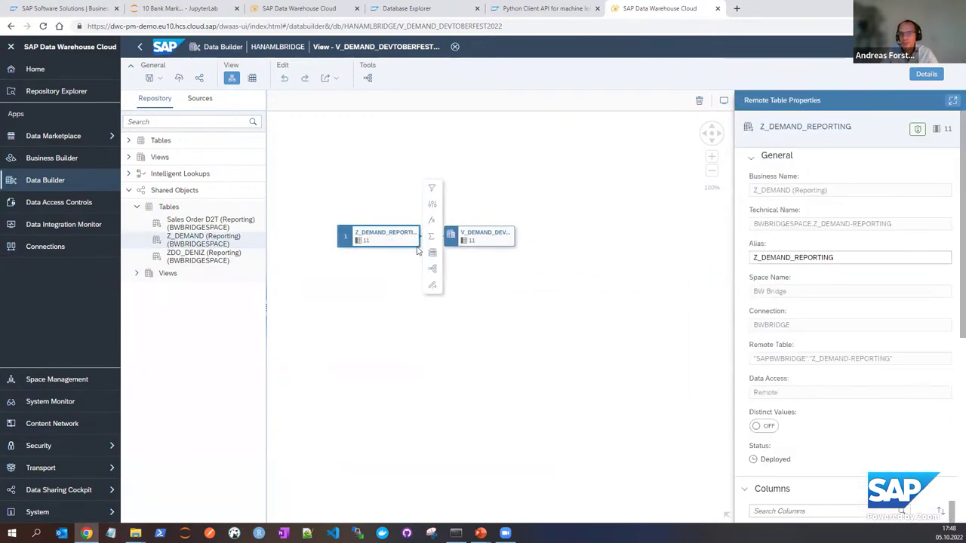
{"action": "left_click", "coordinate": [492, 242]}
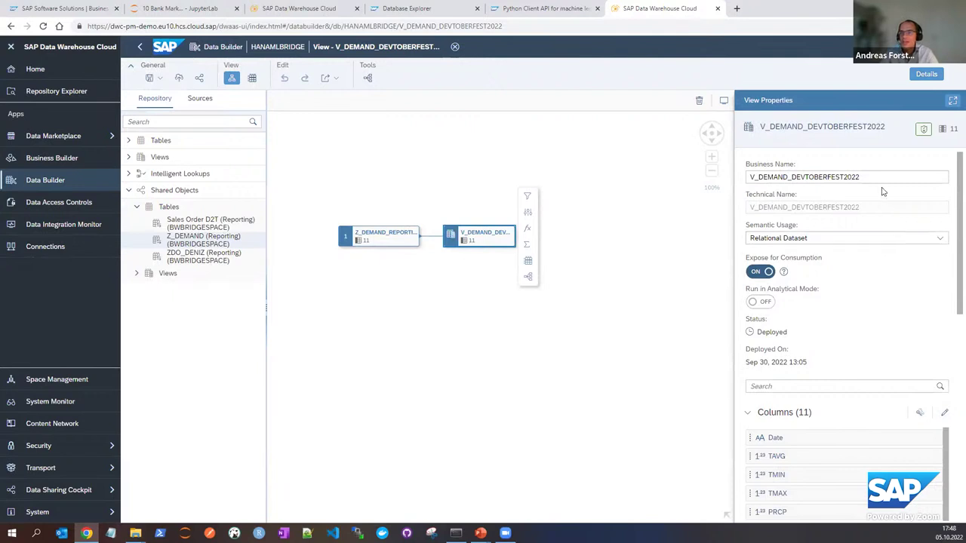
{"action": "left_click_drag", "start_coordinate": [888, 178], "coordinate": [746, 167]}
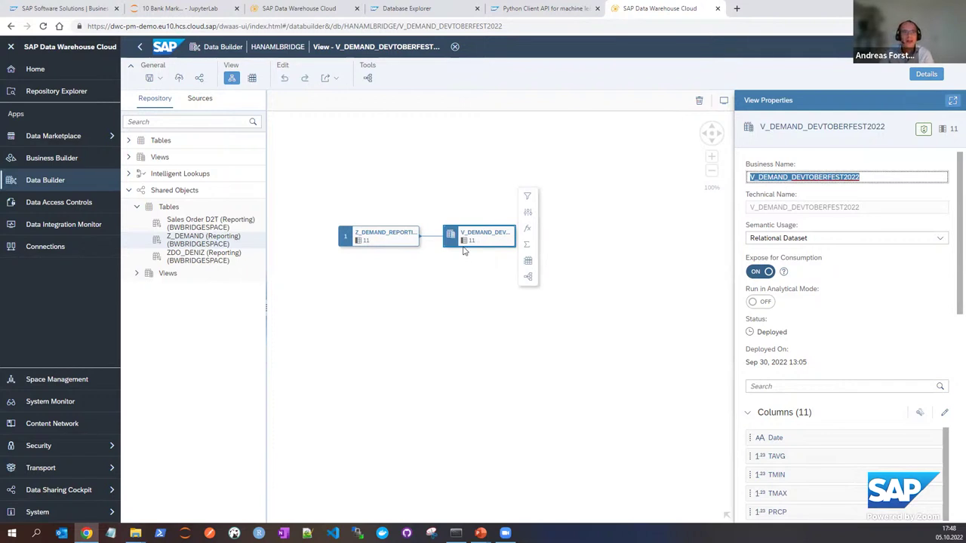
{"action": "left_click", "coordinate": [528, 261]}
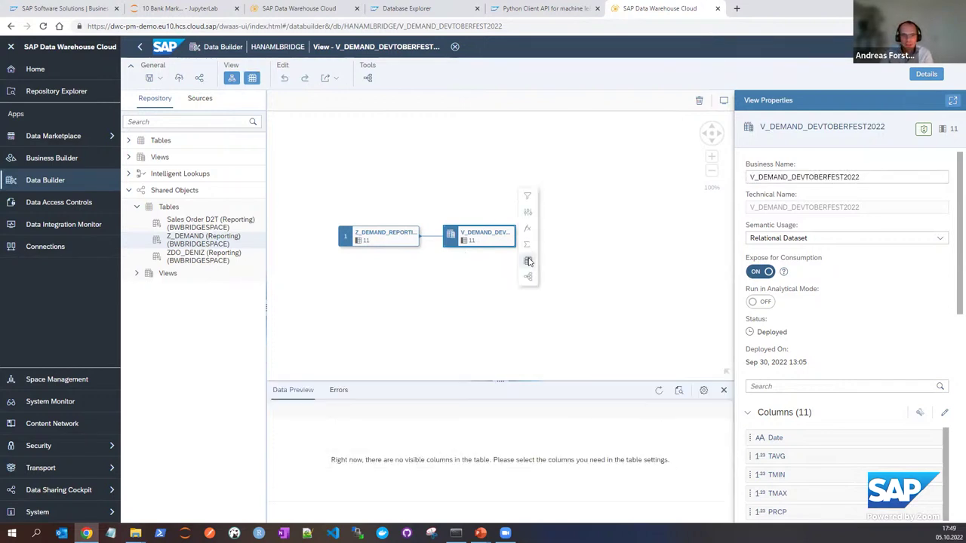
Load the enlarged preview rows through the HIRES column, then switch to JupyterLab
{"action": "left_click", "coordinate": [528, 261]}
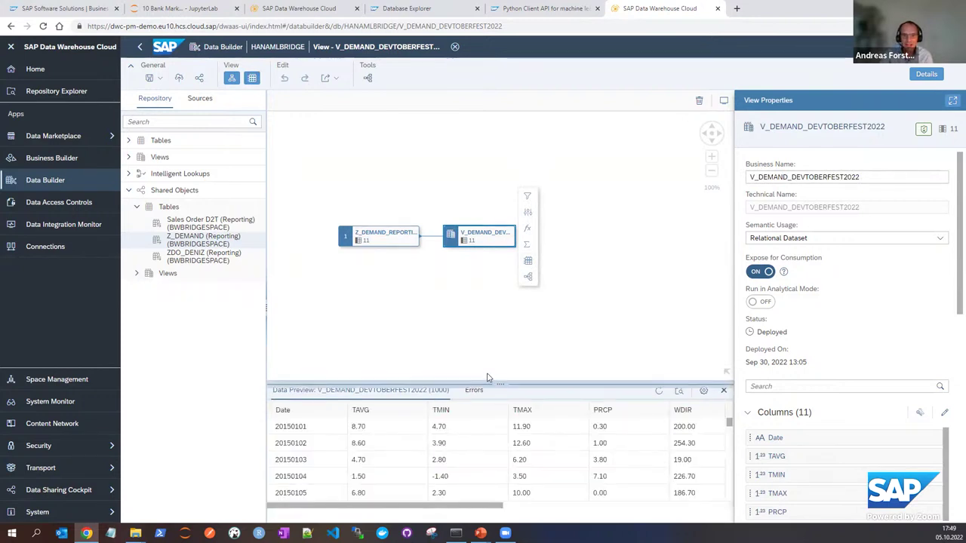
{"action": "left_click_drag", "start_coordinate": [488, 377], "coordinate": [483, 324]}
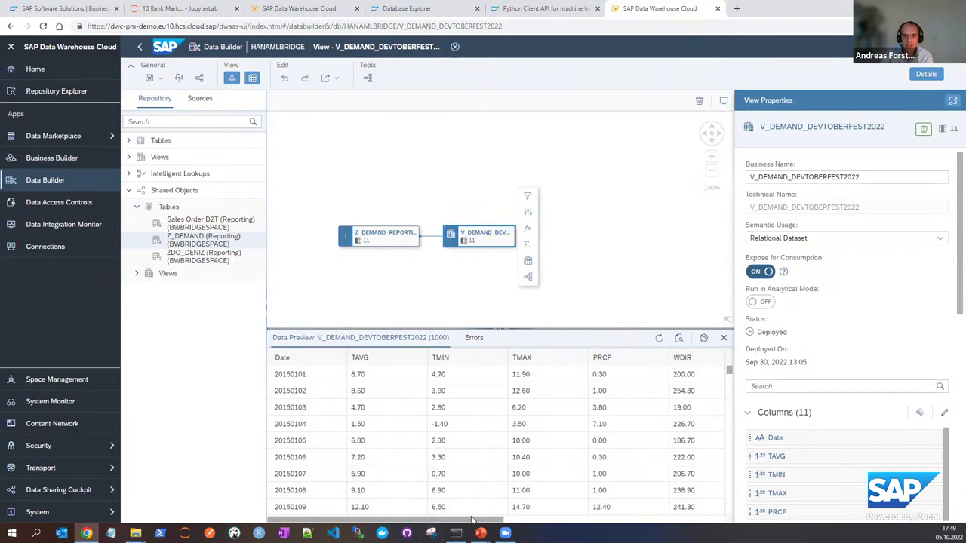
{"action": "left_click_drag", "start_coordinate": [442, 520], "coordinate": [668, 523]}
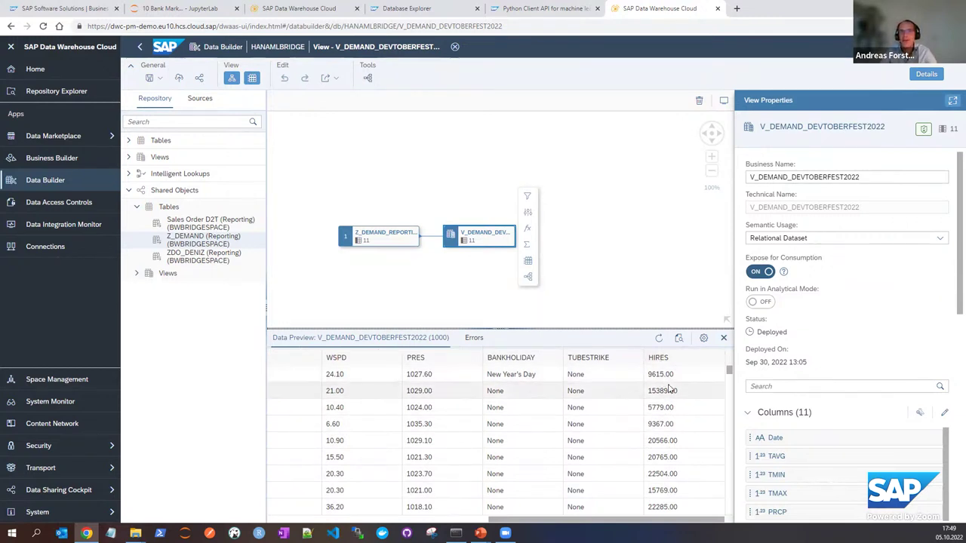
{"action": "left_click", "coordinate": [169, 9]}
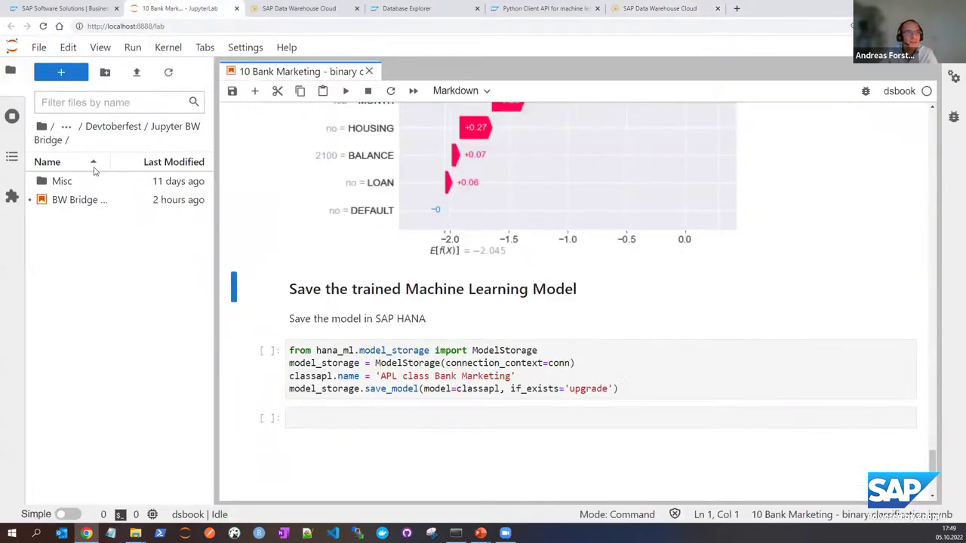
Open BW Bridge ML.ipynb and restart its kernel with all outputs cleared
{"action": "double_click", "coordinate": [72, 200]}
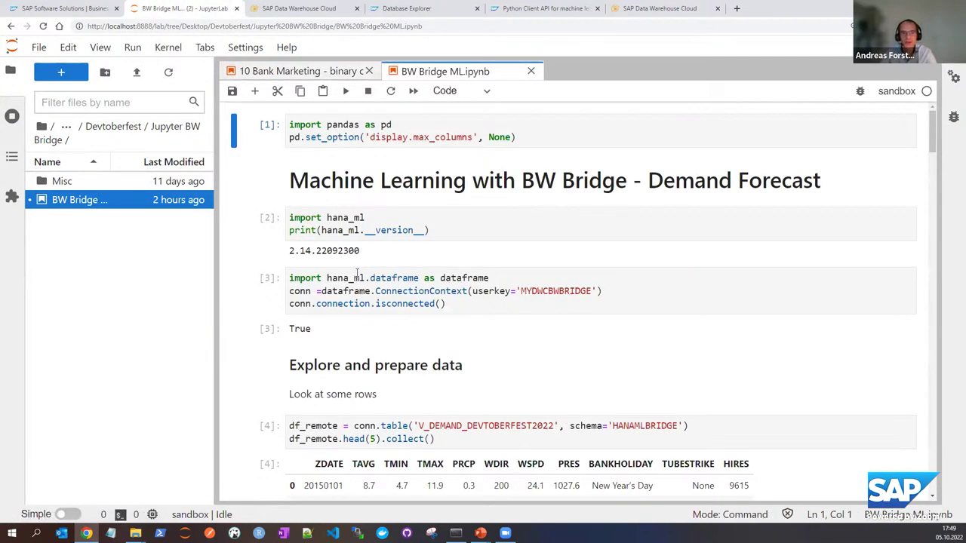
{"action": "key", "text": "ctrl+minus"}
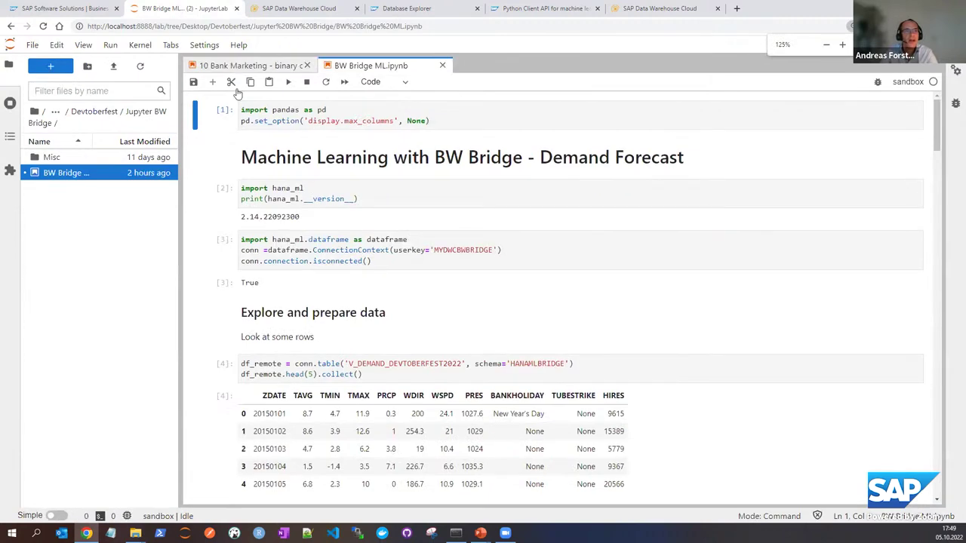
{"action": "left_click", "coordinate": [141, 45]}
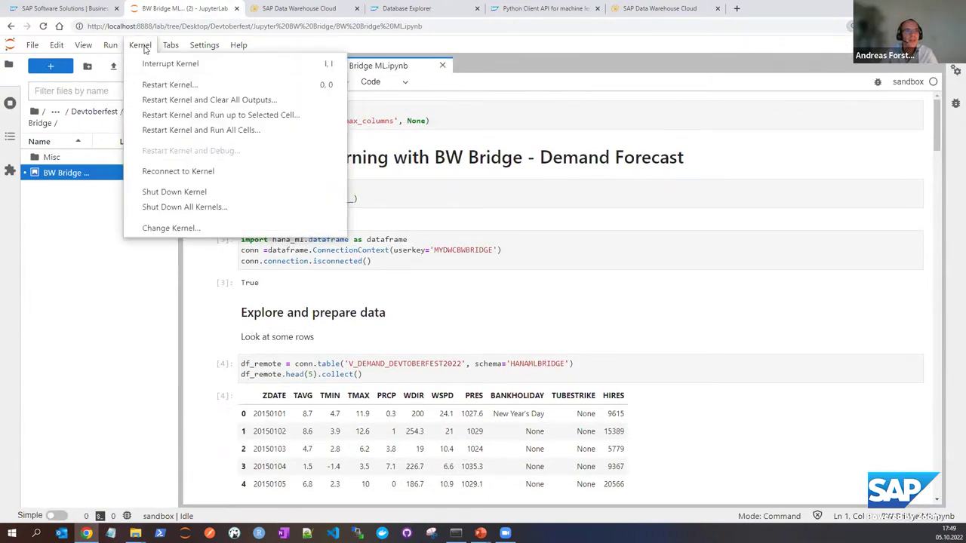
{"action": "left_click", "coordinate": [169, 100]}
{"action": "left_click", "coordinate": [577, 302]}
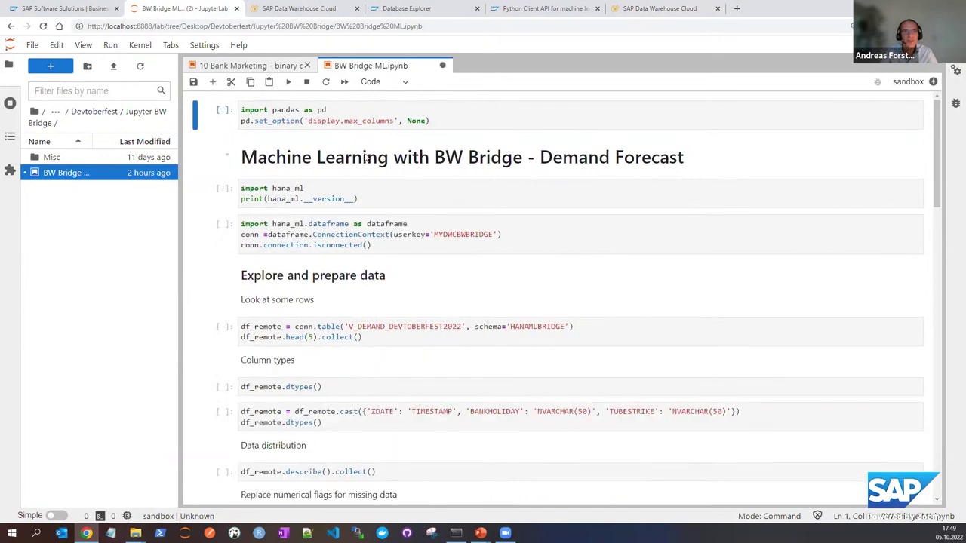
Rerun the first setup cells, showing hana_ml 2.14.22092300 and connection True
{"action": "left_click", "coordinate": [288, 81]}
{"action": "left_click", "coordinate": [288, 81]}
{"action": "left_click", "coordinate": [288, 82]}
{"action": "left_click", "coordinate": [288, 81]}
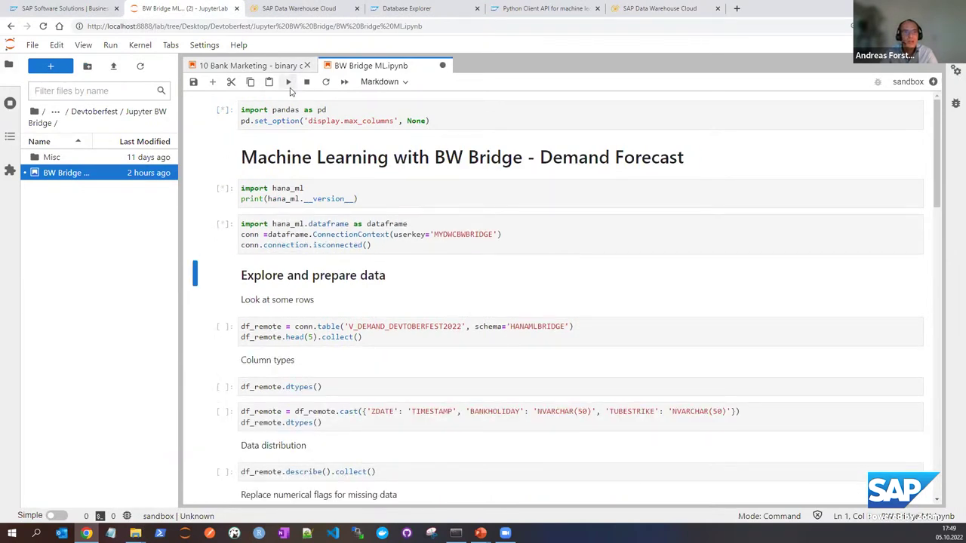
{"action": "left_click", "coordinate": [462, 234]}
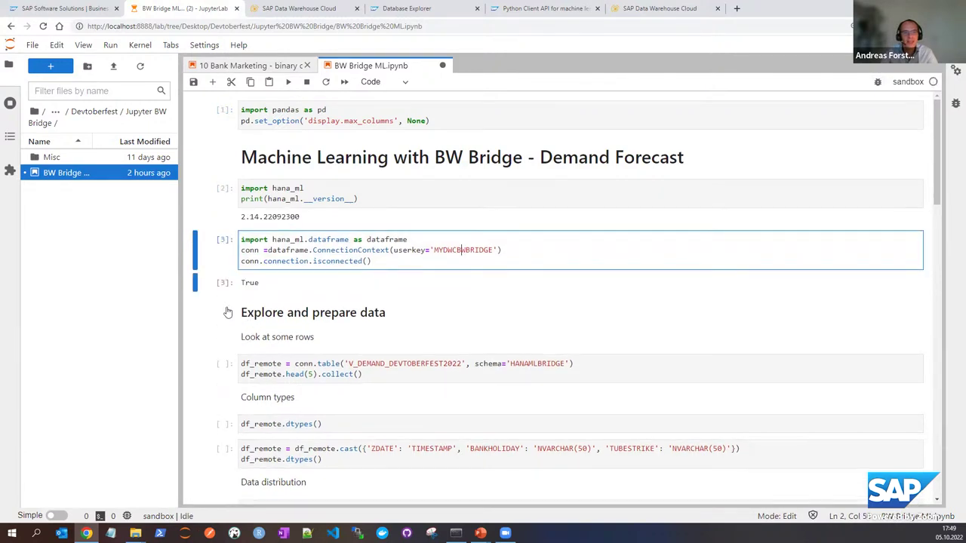
{"action": "scroll", "coordinate": [230, 310], "scroll_direction": "down", "scroll_amount": 1}
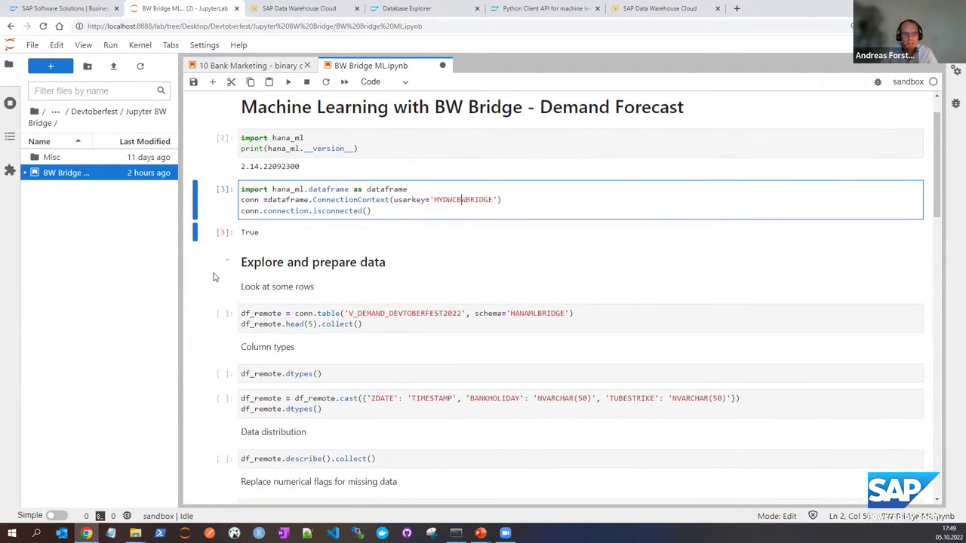
{"action": "left_click", "coordinate": [218, 314]}
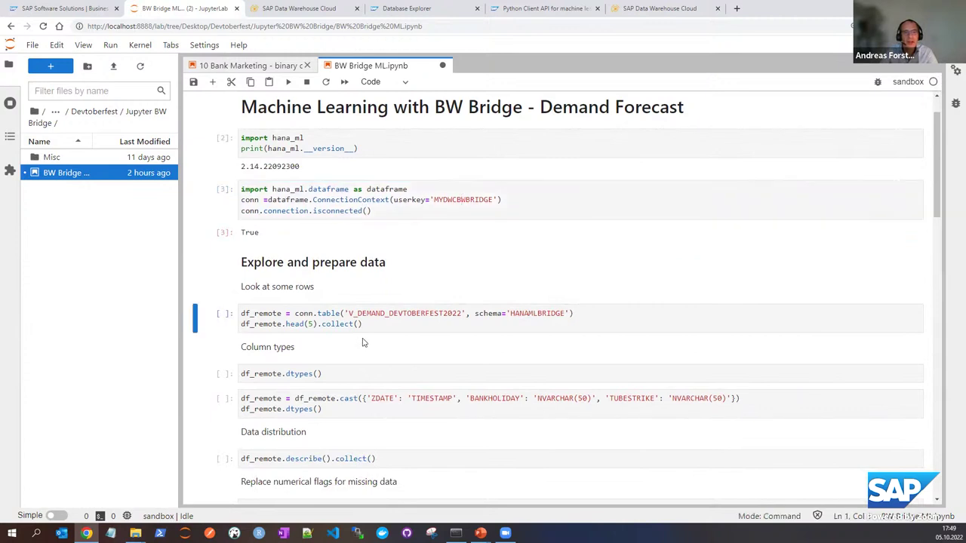
Run the cell showing five rows from V_DEMAND_DEVTOBERFEST2022
{"action": "double_click", "coordinate": [397, 313]}
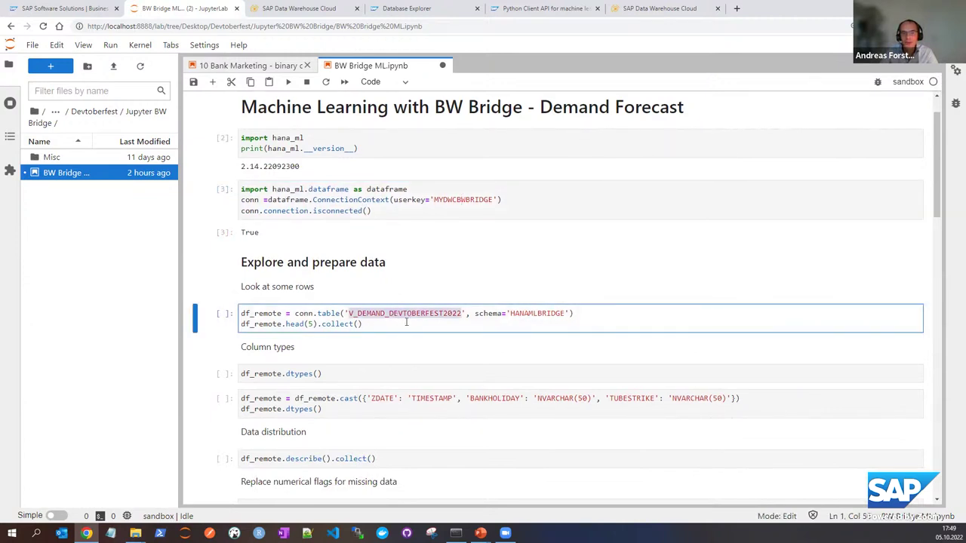
{"action": "left_click", "coordinate": [288, 82]}
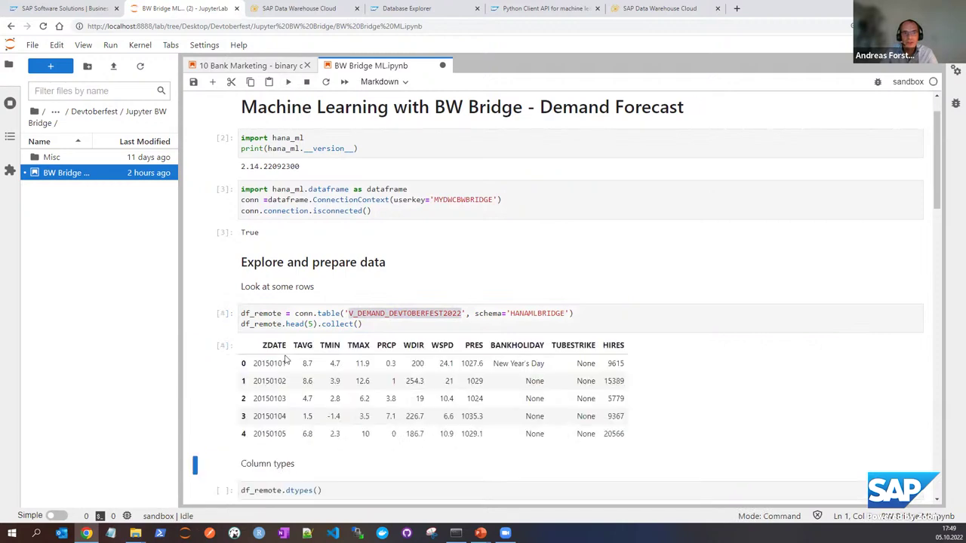
{"action": "scroll", "coordinate": [217, 400], "scroll_direction": "down", "scroll_amount": 1}
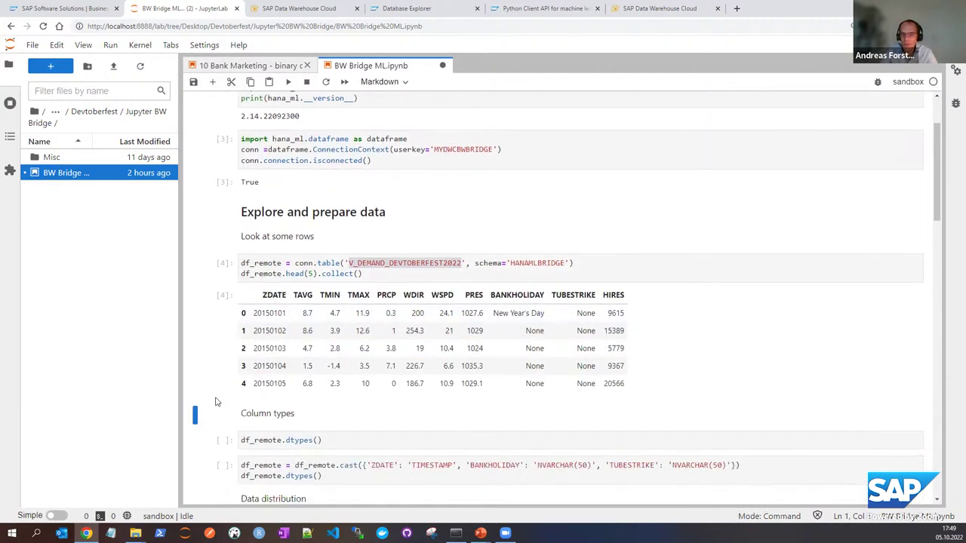
{"action": "scroll", "coordinate": [215, 404], "scroll_direction": "down", "scroll_amount": 1}
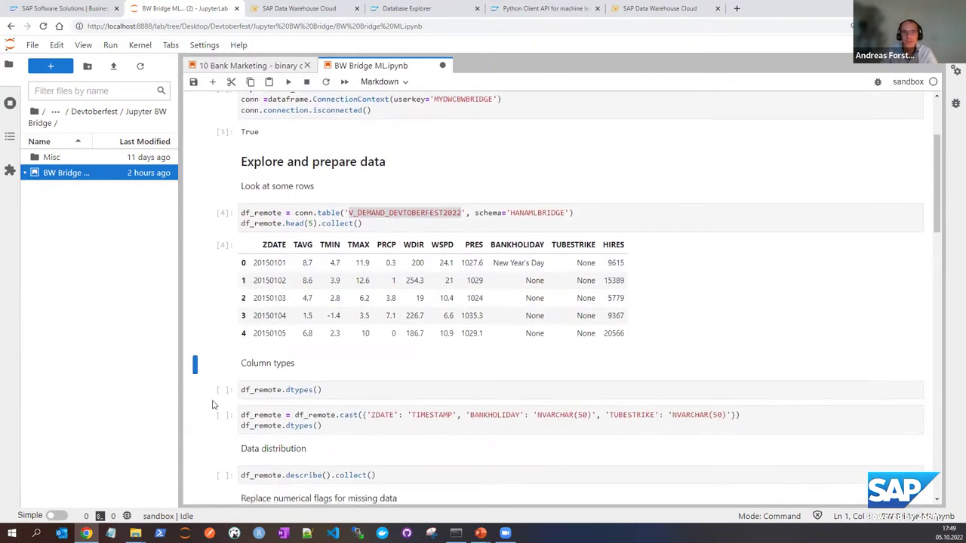
{"action": "scroll", "coordinate": [213, 403], "scroll_direction": "down", "scroll_amount": 1}
{"action": "scroll", "coordinate": [214, 399], "scroll_direction": "down", "scroll_amount": 2}
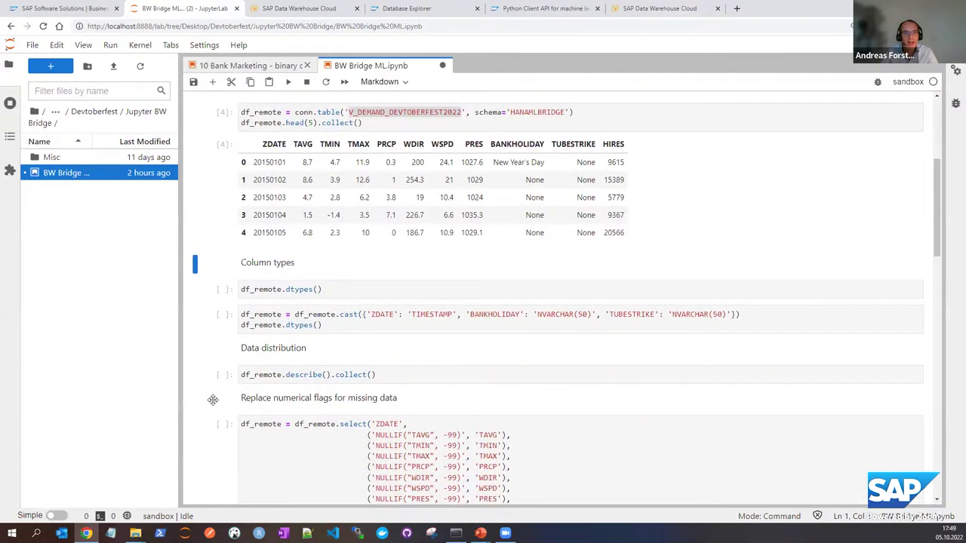
Run the column types cells, showing ZDATE as NVARCHAR
{"action": "left_click", "coordinate": [287, 83]}
{"action": "left_click", "coordinate": [288, 83]}
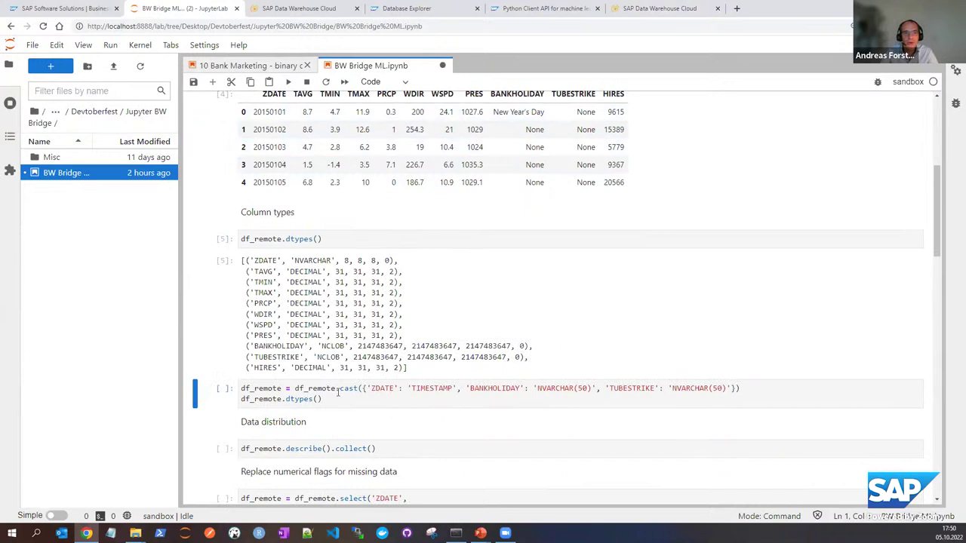
{"action": "scroll", "coordinate": [337, 391], "scroll_direction": "down", "scroll_amount": 1}
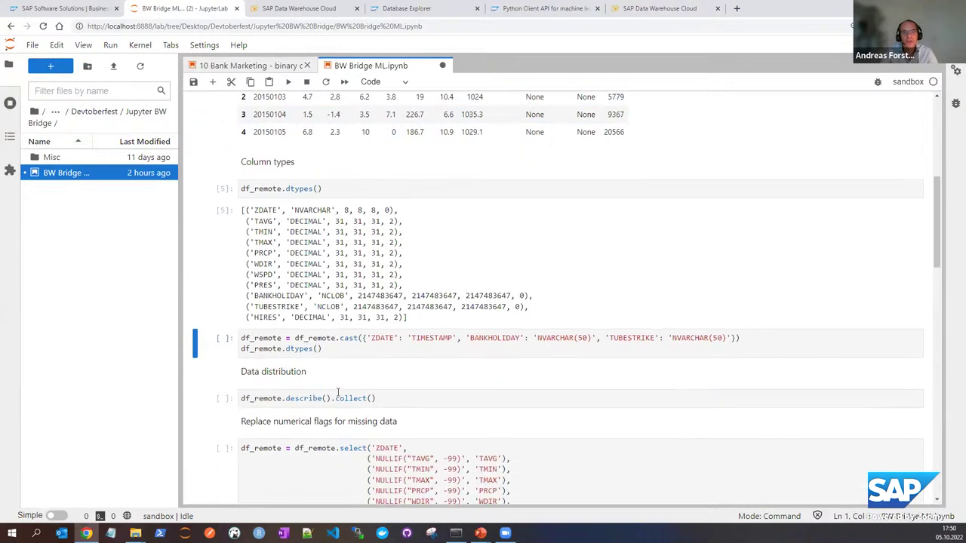
{"action": "double_click", "coordinate": [307, 211]}
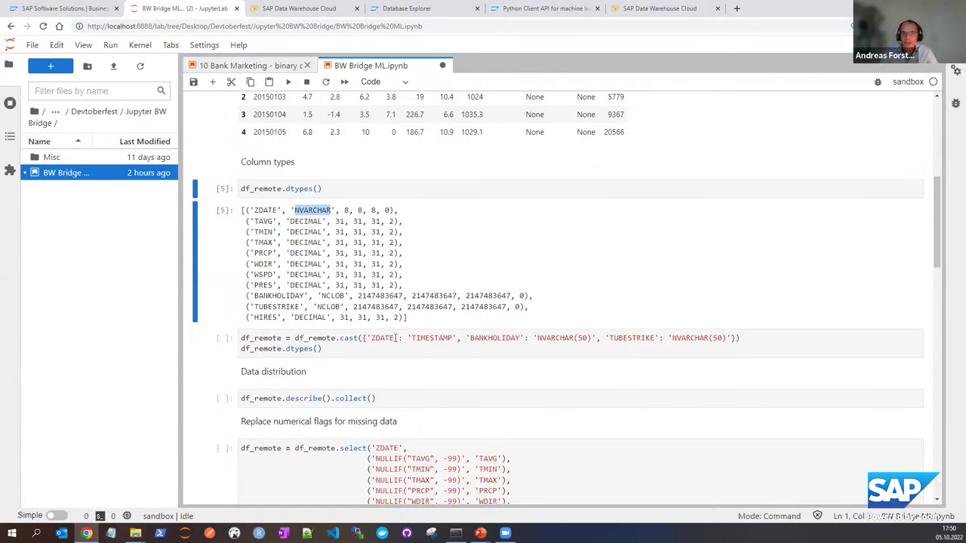
Run the cast cell and confirm ZDATE is now TIMESTAMP in the type list
{"action": "left_click", "coordinate": [228, 341]}
{"action": "left_click", "coordinate": [288, 83]}
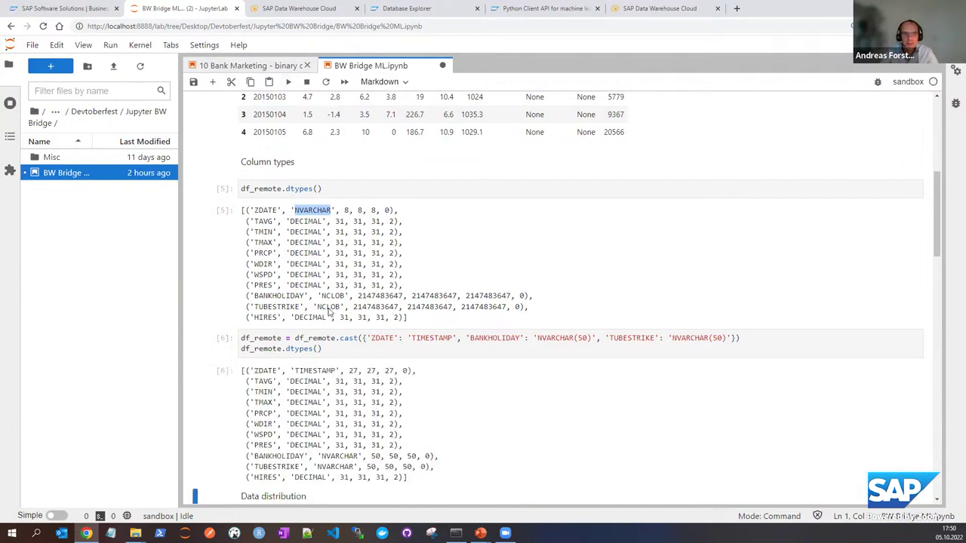
{"action": "scroll", "coordinate": [329, 330], "scroll_direction": "down", "scroll_amount": 1}
{"action": "scroll", "coordinate": [329, 330], "scroll_direction": "down", "scroll_amount": 1}
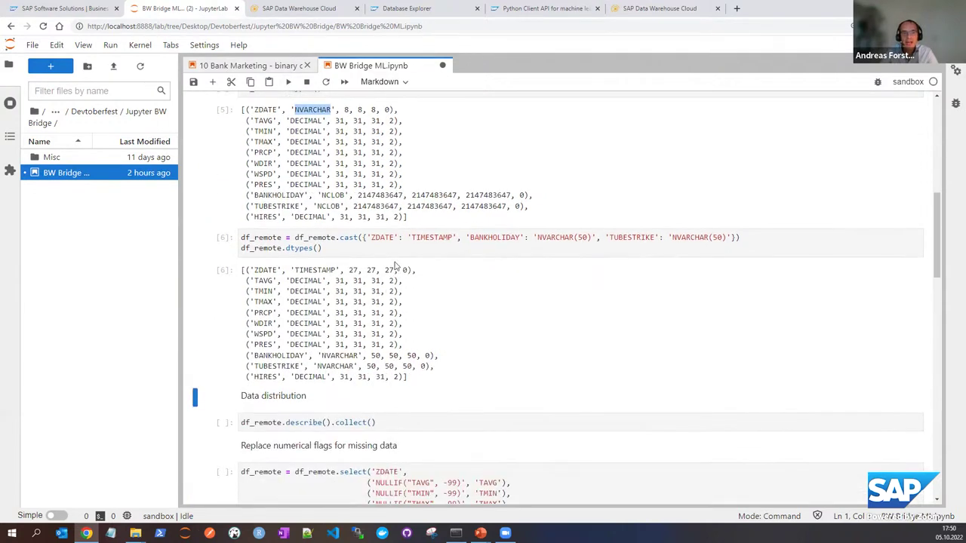
{"action": "double_click", "coordinate": [428, 239]}
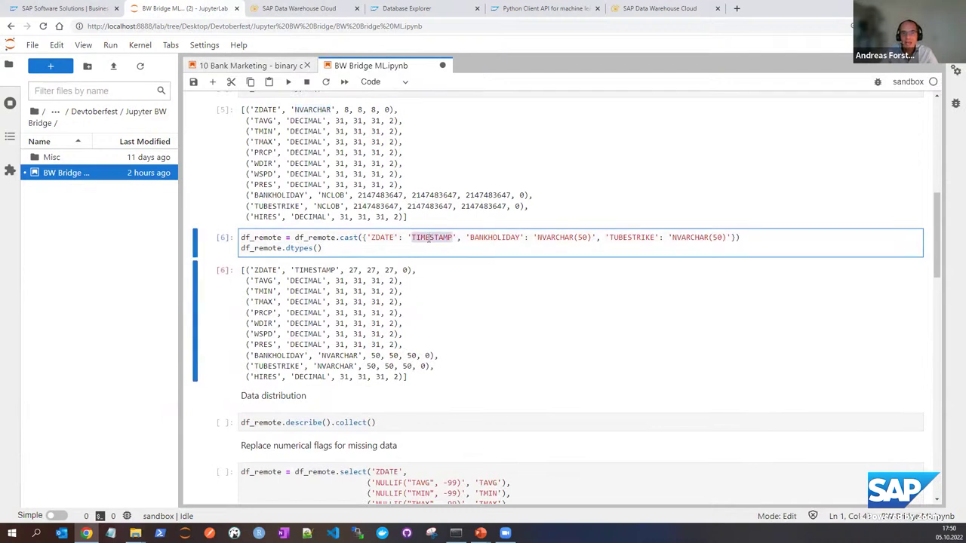
{"action": "double_click", "coordinate": [316, 273]}
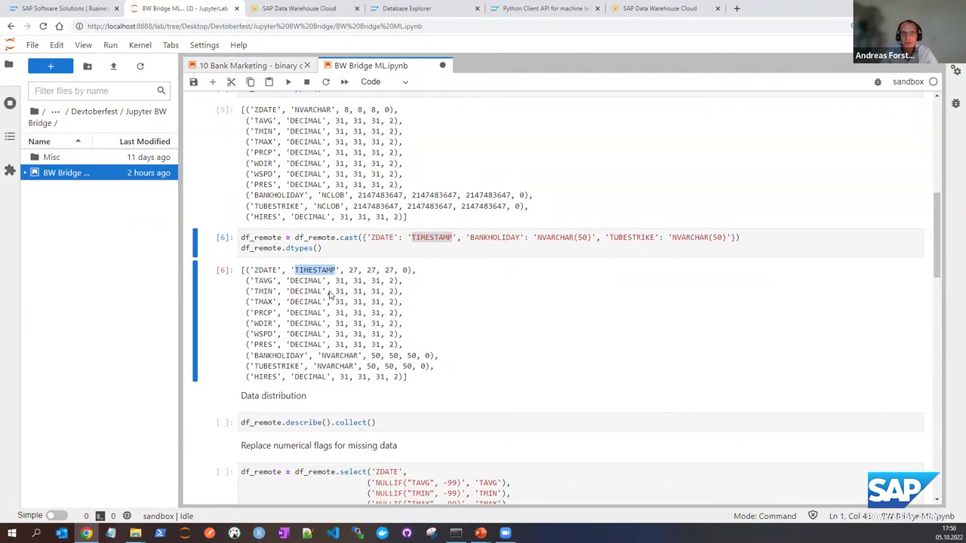
{"action": "left_click", "coordinate": [276, 249]}
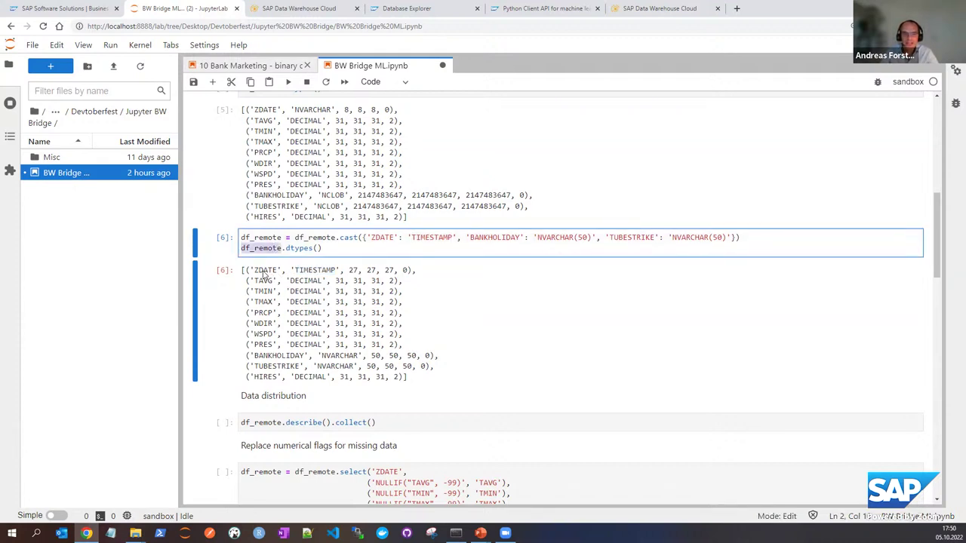
{"action": "double_click", "coordinate": [265, 272]}
{"action": "double_click", "coordinate": [312, 272]}
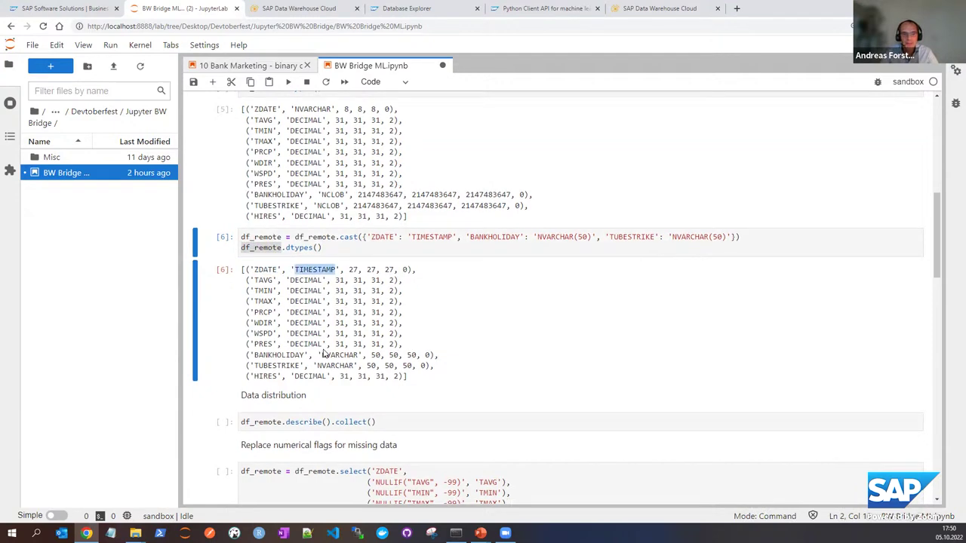
{"action": "scroll", "coordinate": [322, 345], "scroll_direction": "down", "scroll_amount": 5}
Compute column statistics, revealing -99.0 minimums for TMIN and TMAX
{"action": "left_click", "coordinate": [221, 221]}
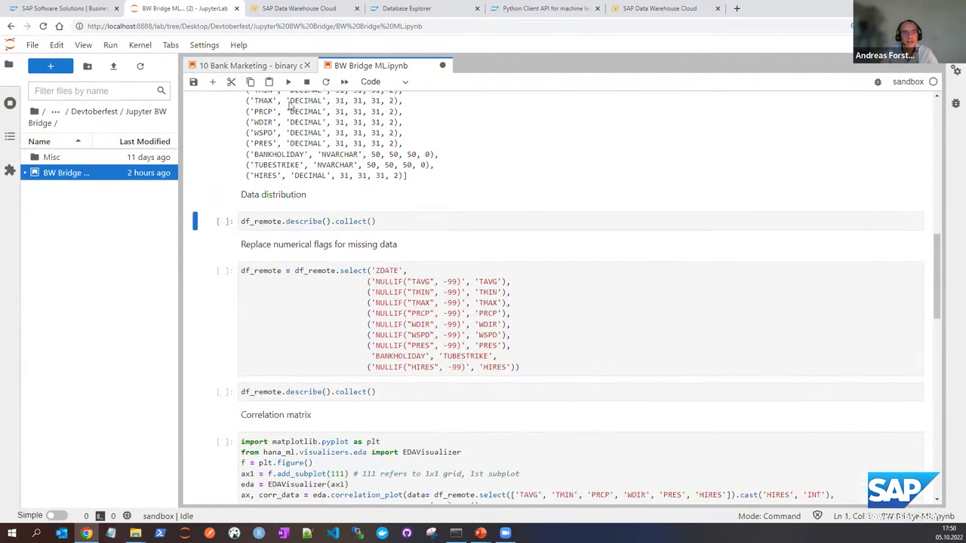
{"action": "left_click", "coordinate": [288, 81]}
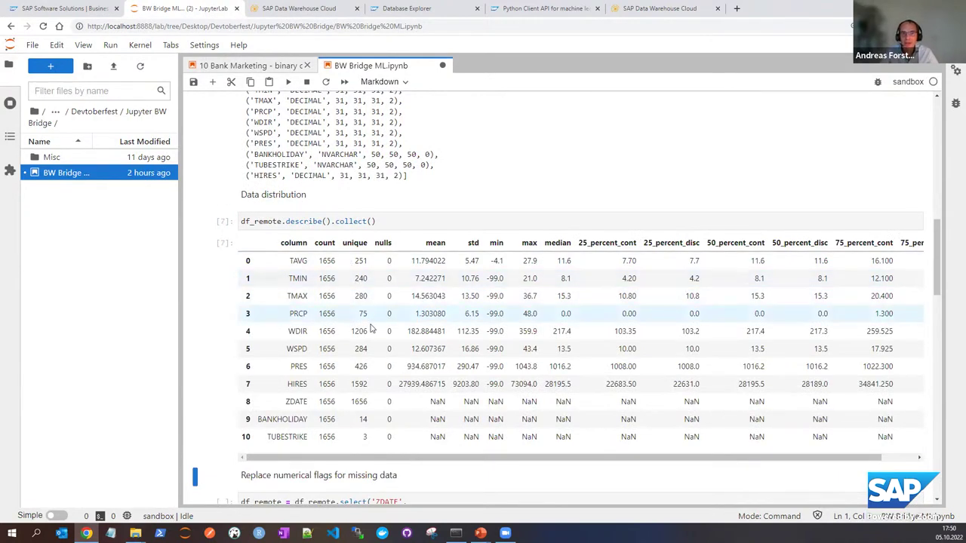
{"action": "scroll", "coordinate": [371, 330], "scroll_direction": "down", "scroll_amount": 3}
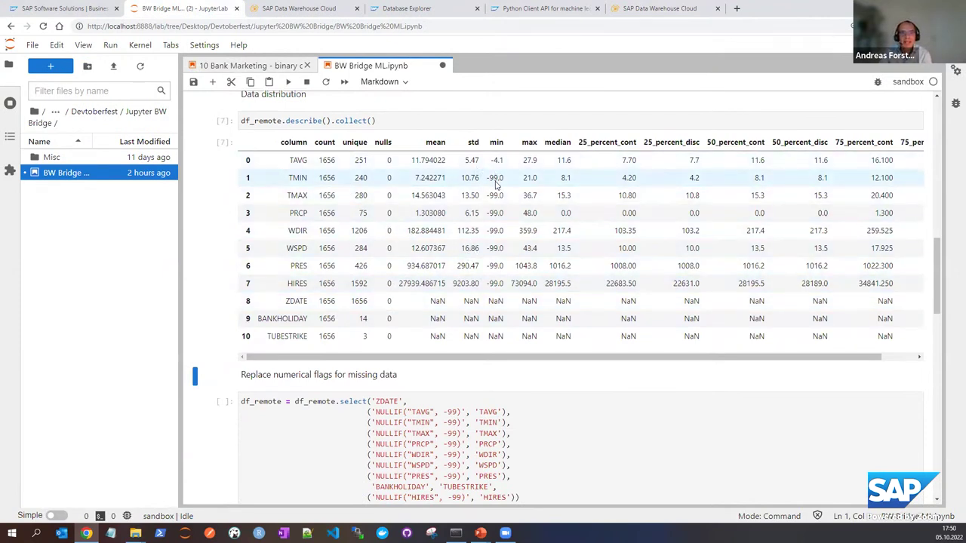
{"action": "double_click", "coordinate": [298, 178]}
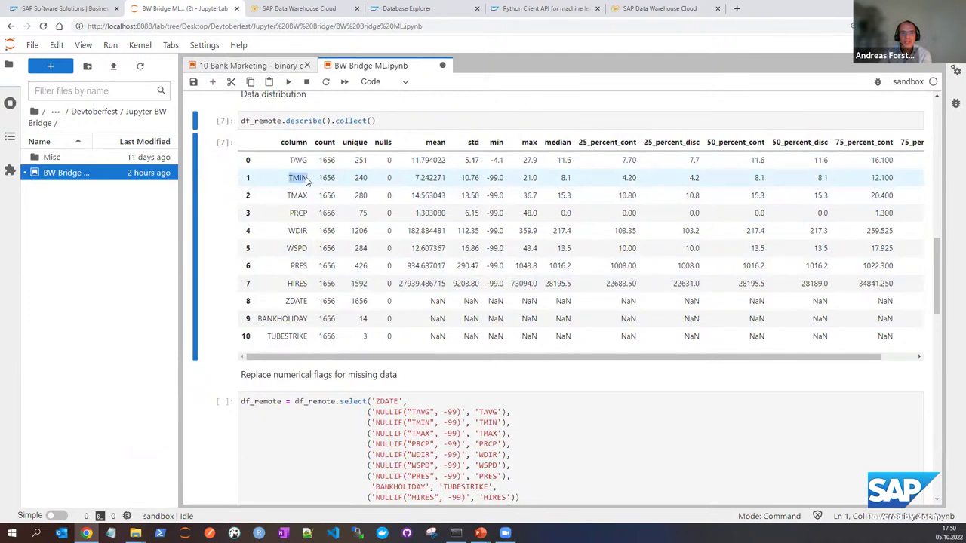
{"action": "double_click", "coordinate": [495, 179]}
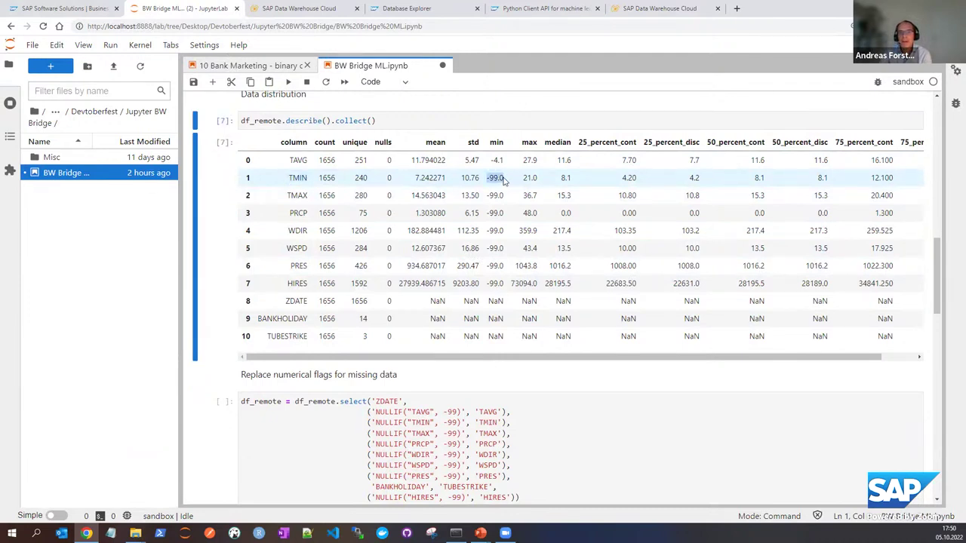
{"action": "left_click_drag", "start_coordinate": [487, 201], "coordinate": [504, 202]}
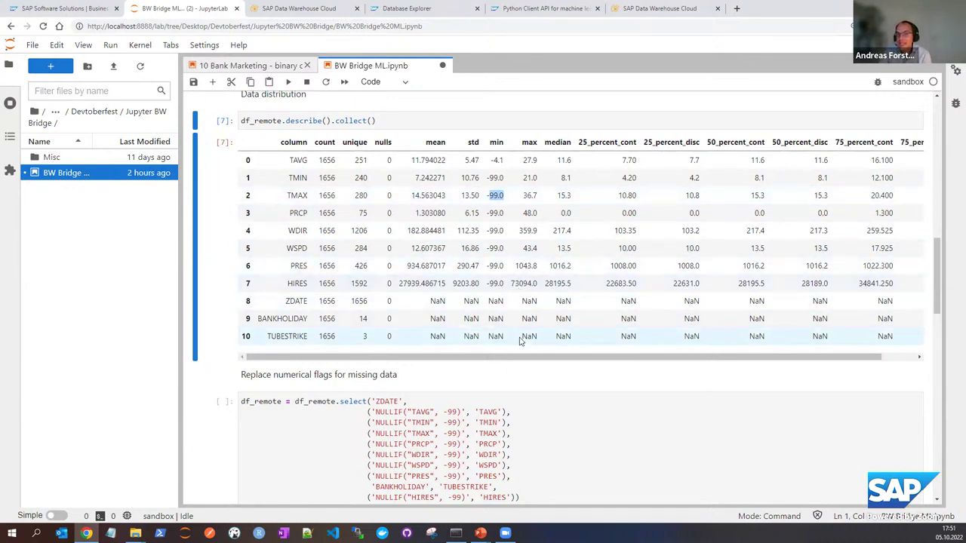
{"action": "scroll", "coordinate": [378, 316], "scroll_direction": "down", "scroll_amount": 3}
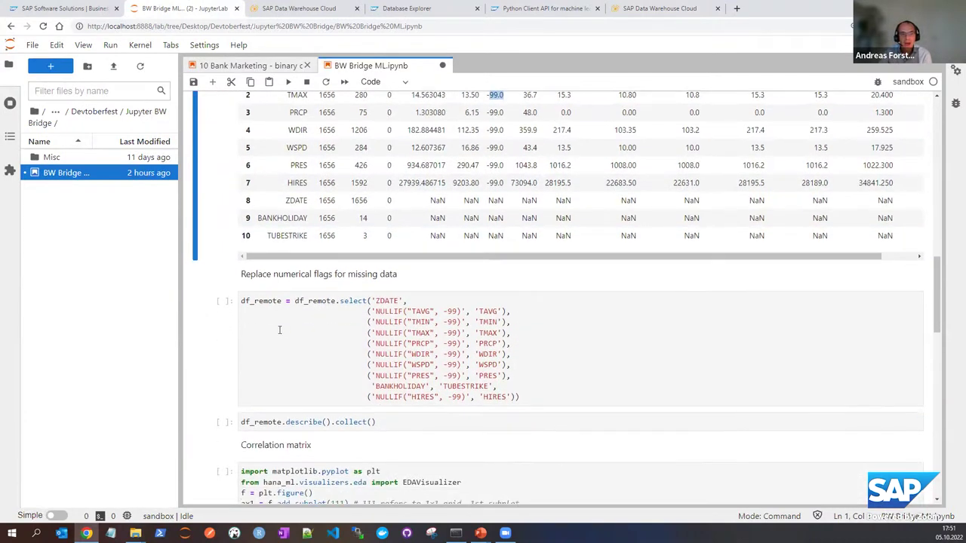
Run the NULLIF cell replacing -99 flags with nulls
{"action": "left_click", "coordinate": [219, 277]}
{"action": "left_click", "coordinate": [287, 82]}
{"action": "left_click", "coordinate": [287, 82]}
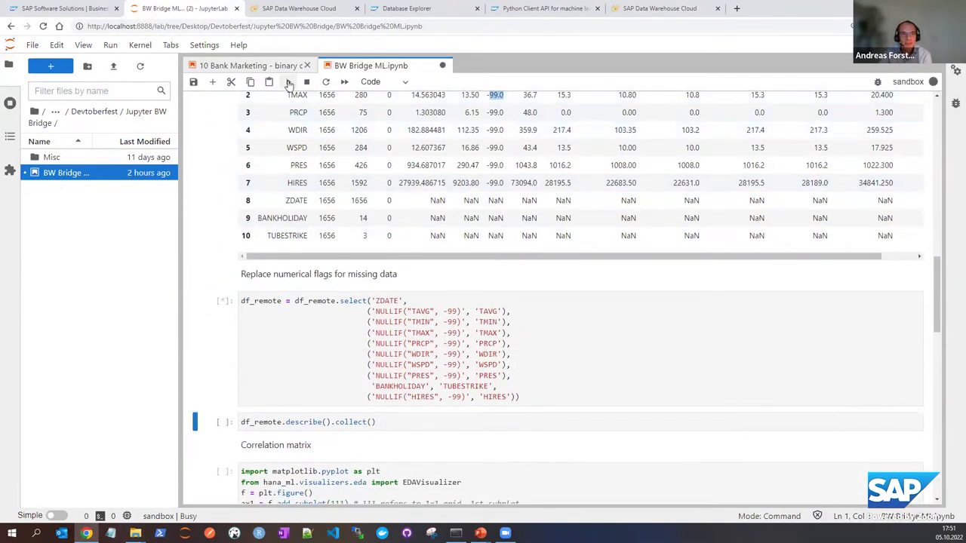
{"action": "scroll", "coordinate": [375, 365], "scroll_direction": "down", "scroll_amount": 3}
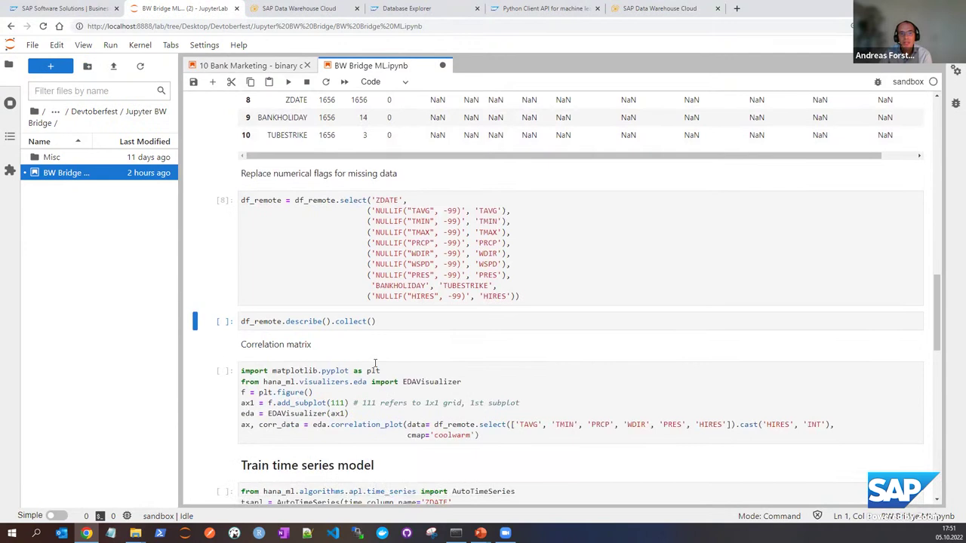
Recompute statistics showing 13 TMIN and 14 HIRES nulls, and save the notebook
{"action": "left_click", "coordinate": [288, 82]}
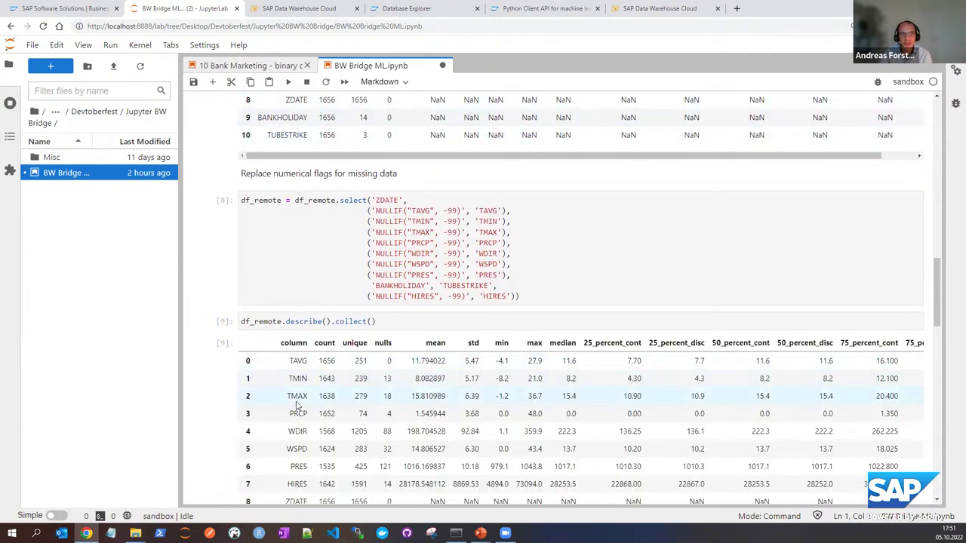
{"action": "scroll", "coordinate": [296, 406], "scroll_direction": "down", "scroll_amount": 3}
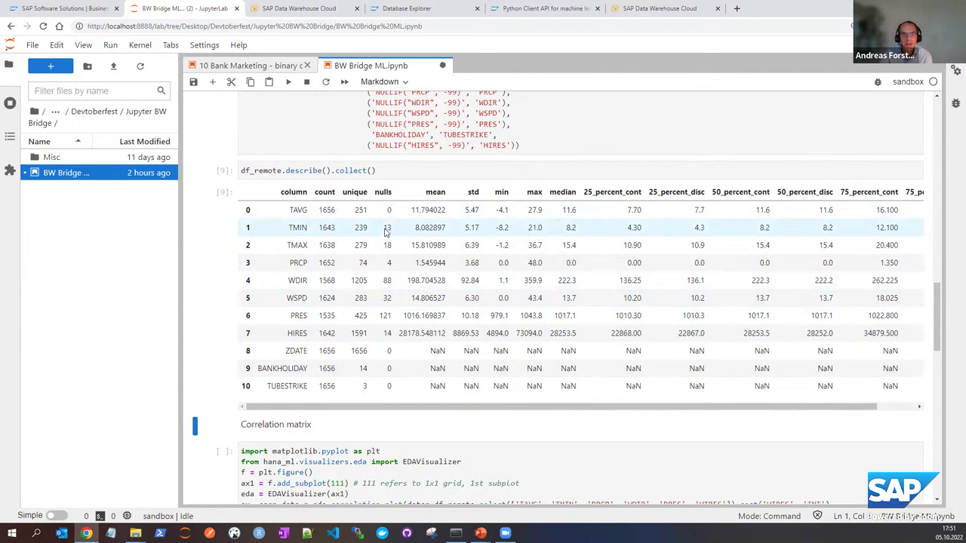
{"action": "double_click", "coordinate": [385, 229]}
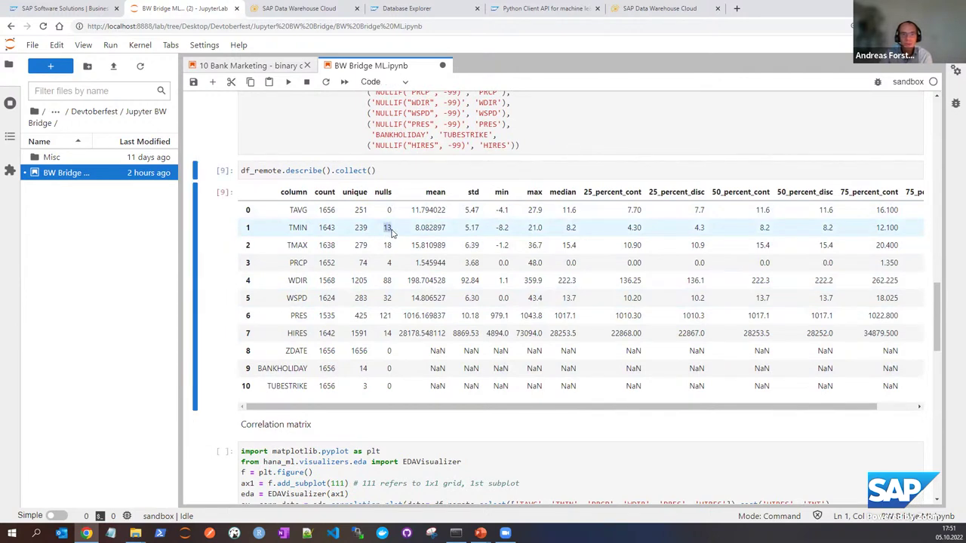
{"action": "left_click", "coordinate": [390, 254]}
{"action": "key", "text": "ctrl+s"}
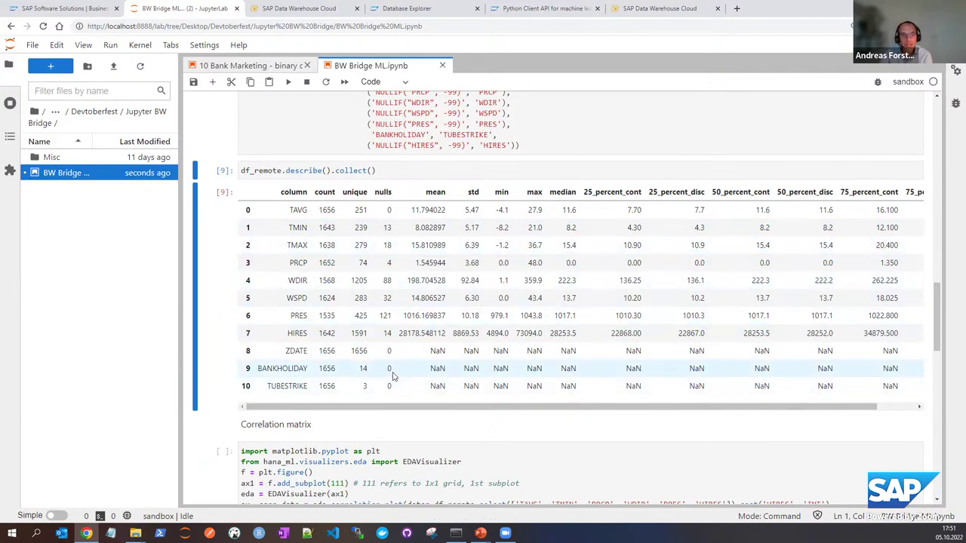
{"action": "double_click", "coordinate": [386, 334]}
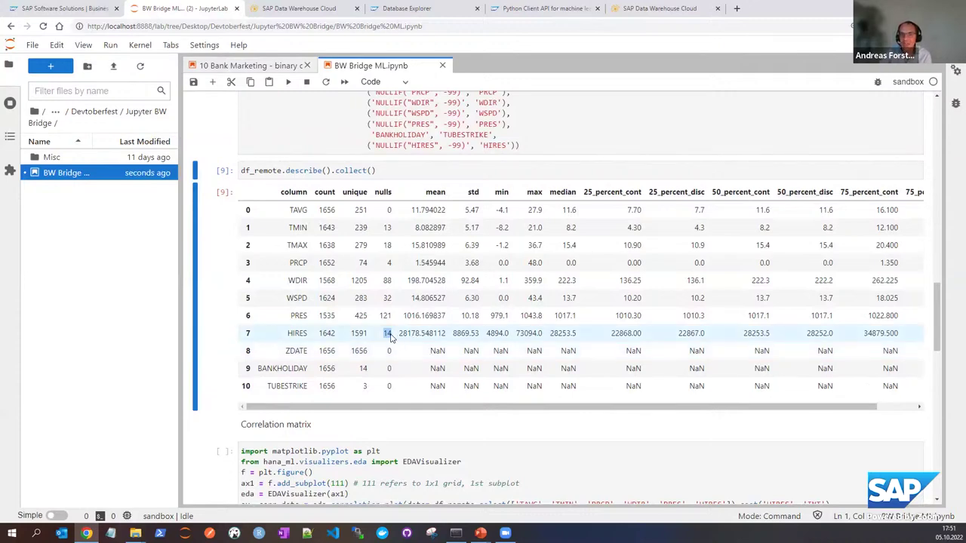
{"action": "scroll", "coordinate": [390, 337], "scroll_direction": "down", "scroll_amount": 3}
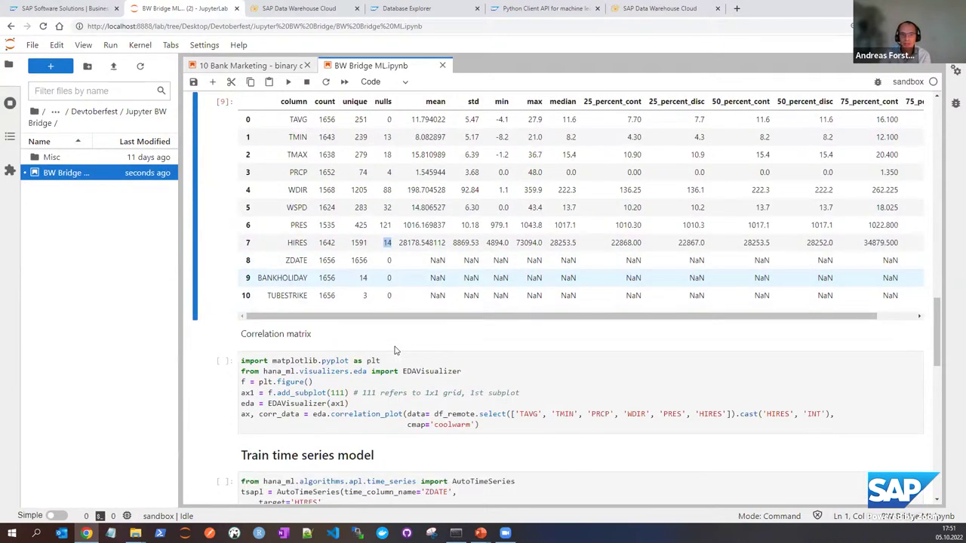
Run the correlation matrix cell to plot the coolwarm heatmap, HIRES correlating 0.71 with TAVG
{"action": "left_click", "coordinate": [219, 262]}
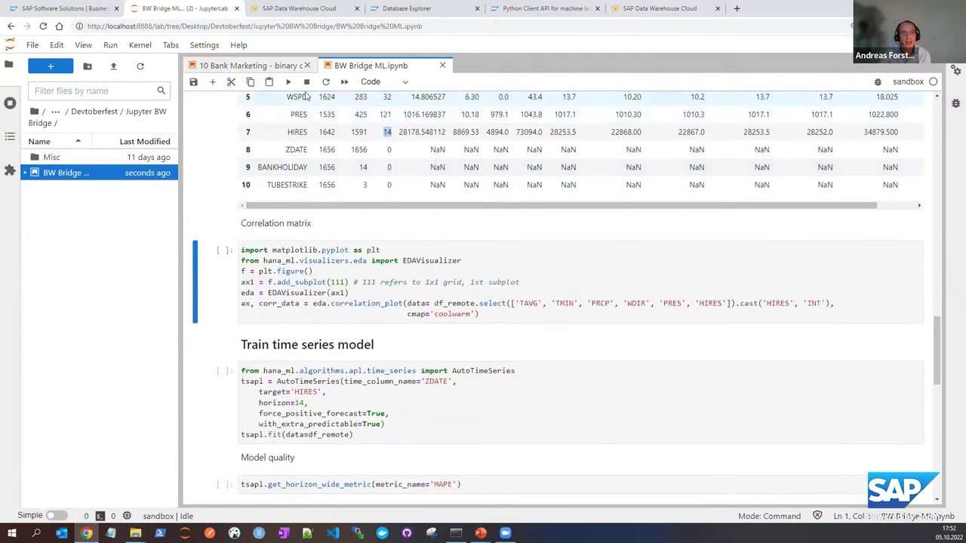
{"action": "left_click", "coordinate": [288, 82]}
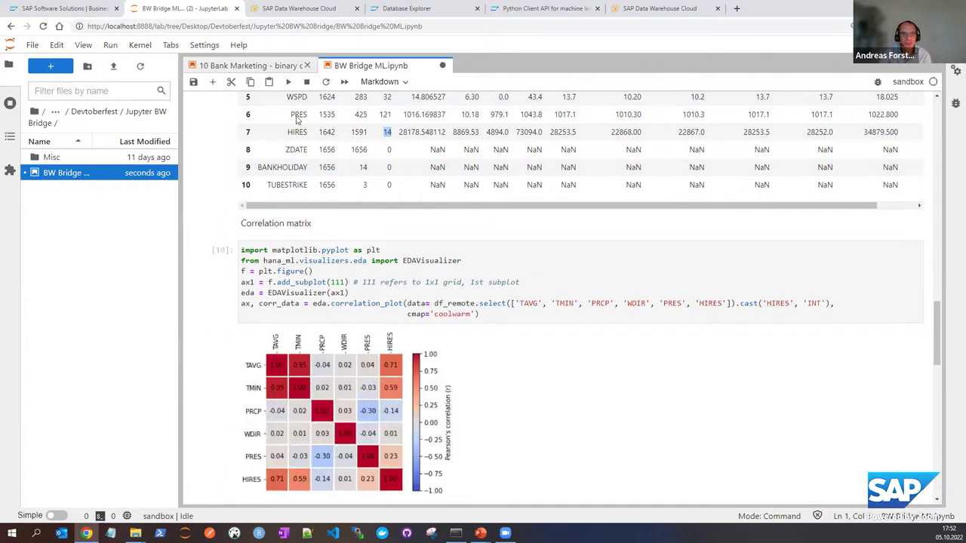
{"action": "scroll", "coordinate": [232, 424], "scroll_direction": "down", "scroll_amount": 2}
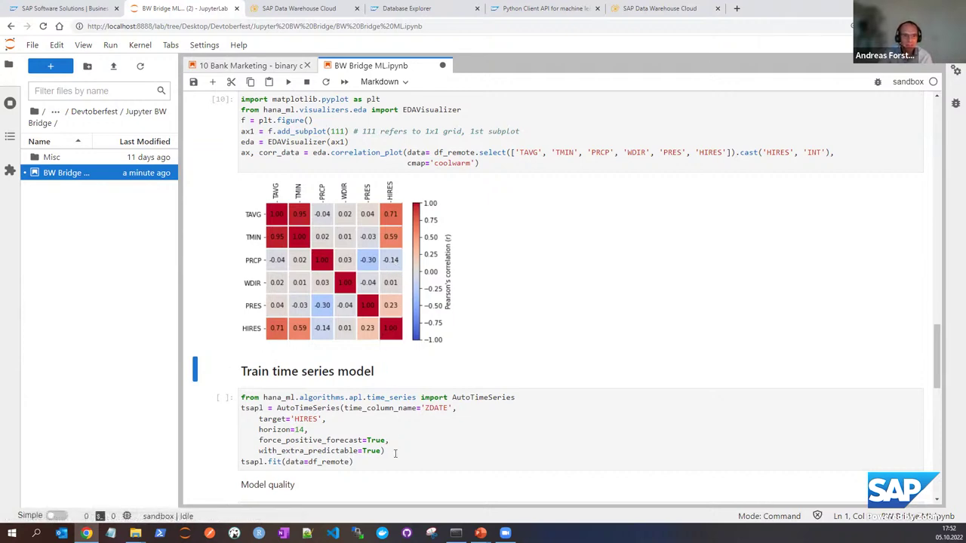
{"action": "scroll", "coordinate": [395, 452], "scroll_direction": "down", "scroll_amount": 5}
Train the AutoTimeSeries model on HIRES with horizon 14, force_positive_forecast and with_extra_predictable
{"action": "left_click", "coordinate": [219, 228]}
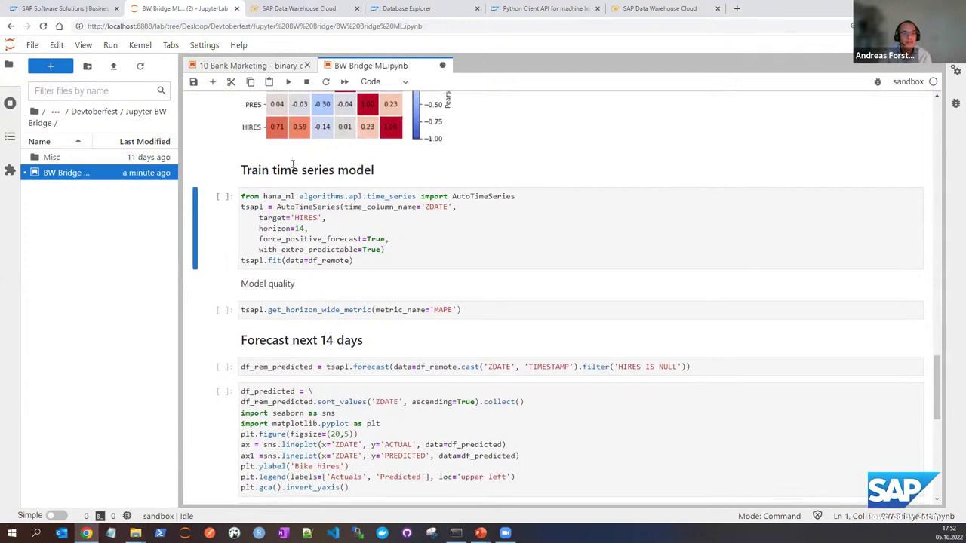
{"action": "left_click", "coordinate": [289, 82]}
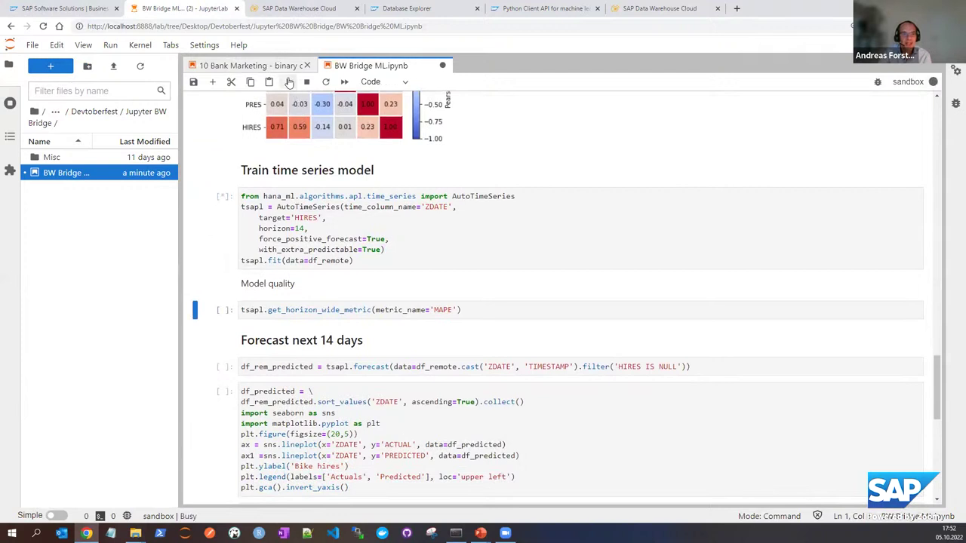
{"action": "left_click", "coordinate": [289, 82]}
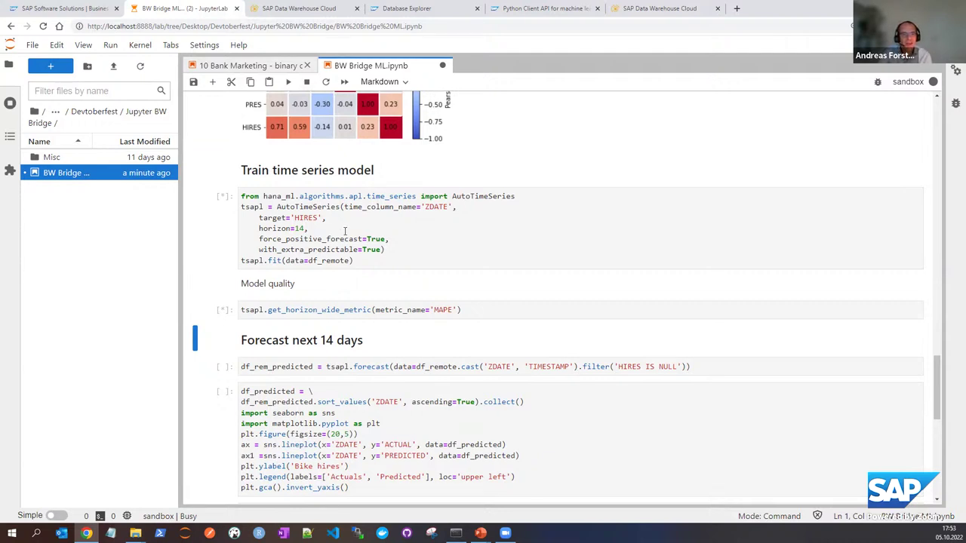
{"action": "left_click", "coordinate": [305, 217]}
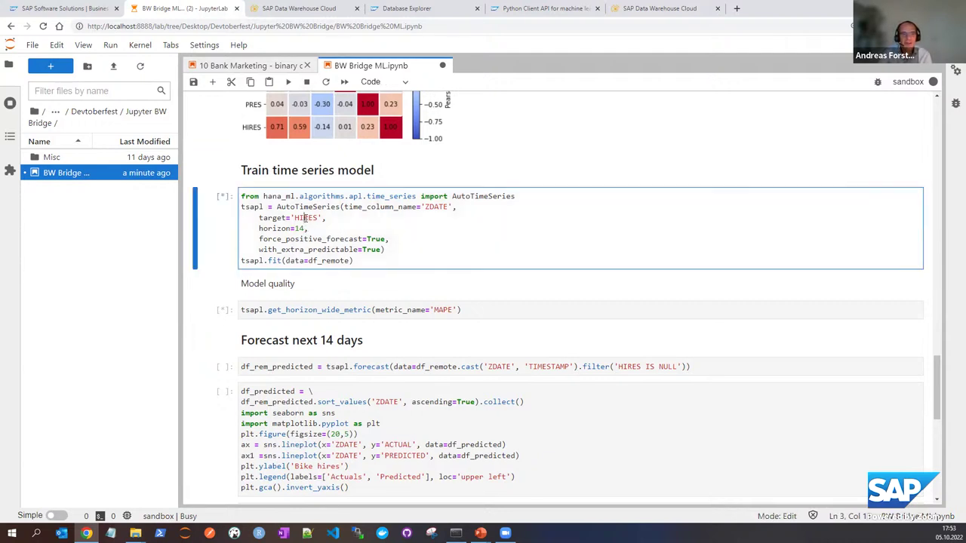
{"action": "double_click", "coordinate": [305, 217]}
{"action": "double_click", "coordinate": [298, 228]}
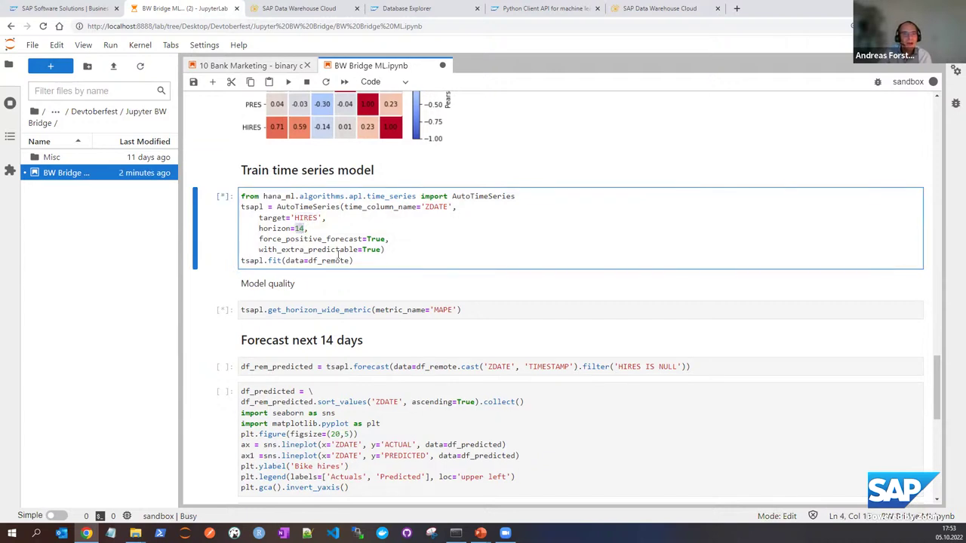
{"action": "left_click_drag", "start_coordinate": [387, 239], "coordinate": [259, 238]}
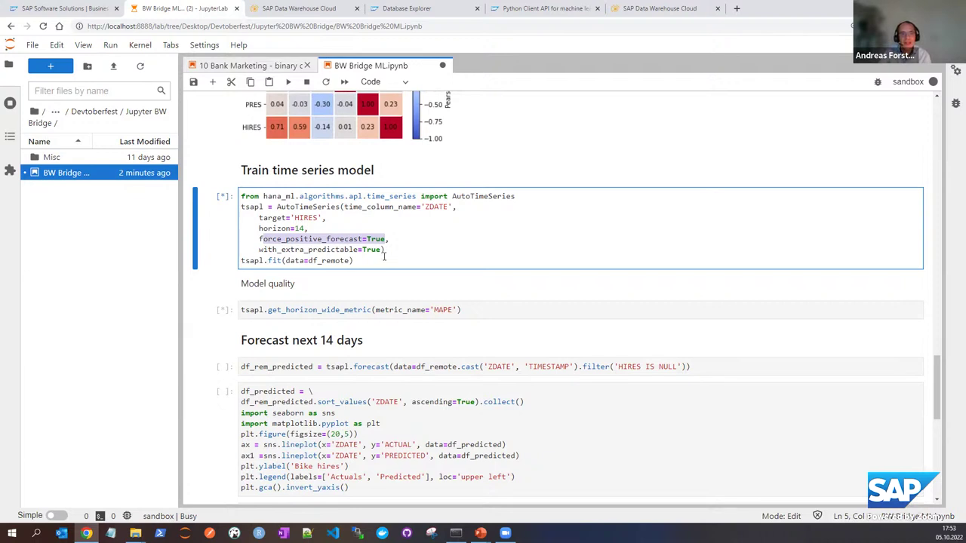
{"action": "left_click_drag", "start_coordinate": [281, 250], "coordinate": [366, 250]}
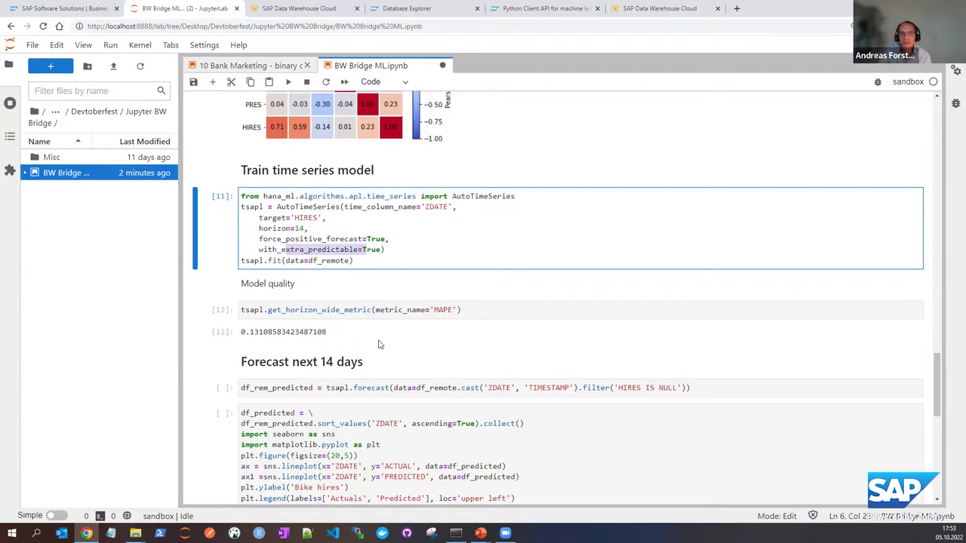
Show the model quality cell's MAPE score of 0.13108583423487108
{"action": "scroll", "coordinate": [380, 344], "scroll_direction": "down", "scroll_amount": 1}
{"action": "scroll", "coordinate": [381, 343], "scroll_direction": "down", "scroll_amount": 1}
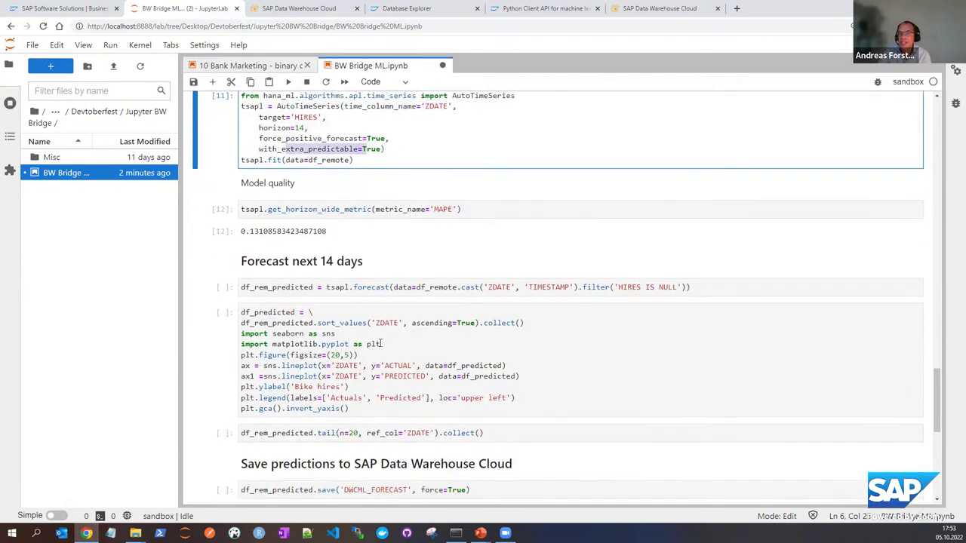
{"action": "scroll", "coordinate": [381, 344], "scroll_direction": "down", "scroll_amount": 1}
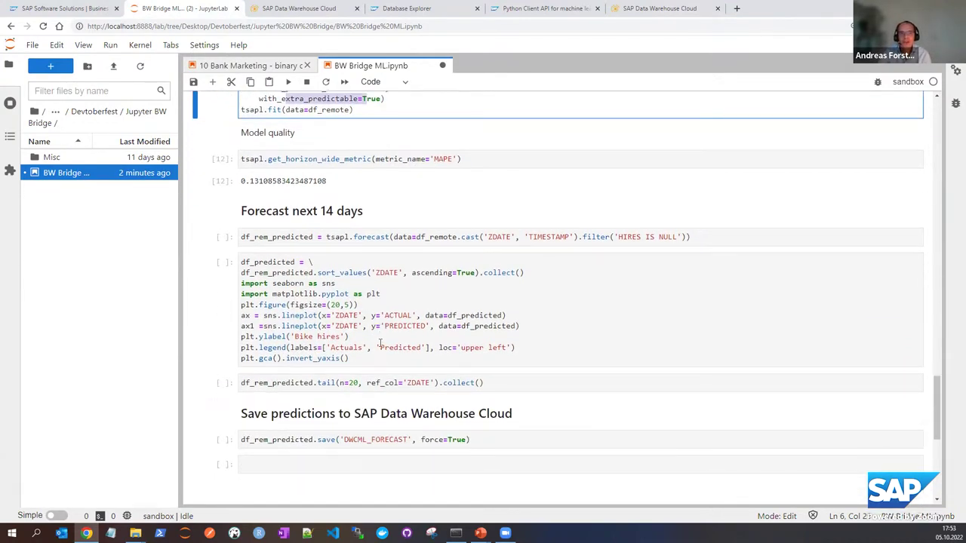
{"action": "left_click", "coordinate": [335, 184]}
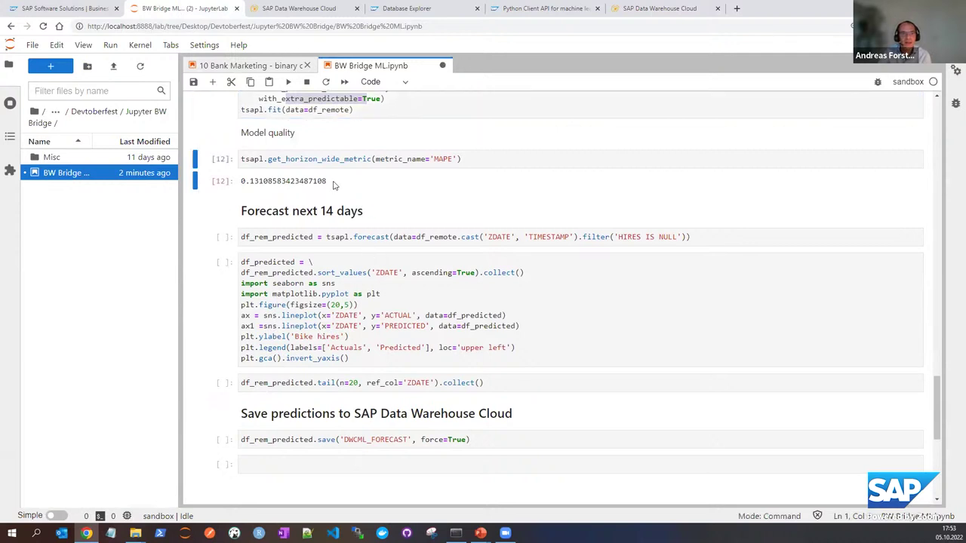
{"action": "left_click_drag", "start_coordinate": [323, 184], "coordinate": [240, 184]}
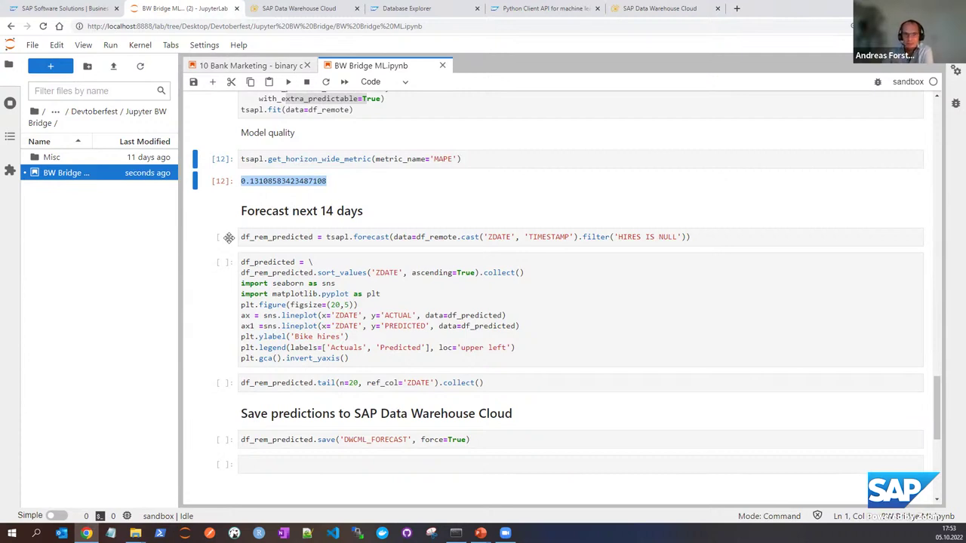
Run the 14-day forecast, Actuals versus Predicted chart, last-20-rows and save cells in turn
{"action": "left_click", "coordinate": [229, 238]}
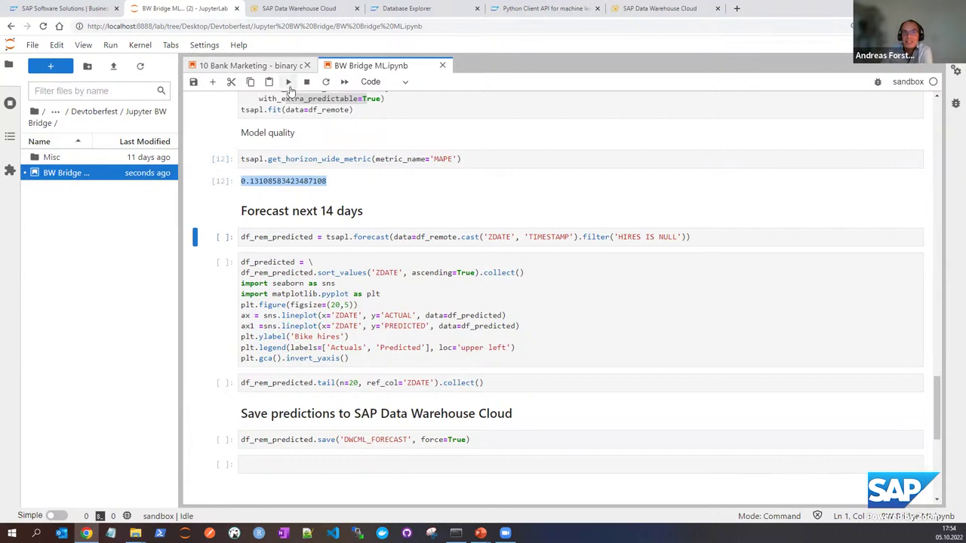
{"action": "left_click", "coordinate": [289, 81]}
{"action": "left_click", "coordinate": [290, 82]}
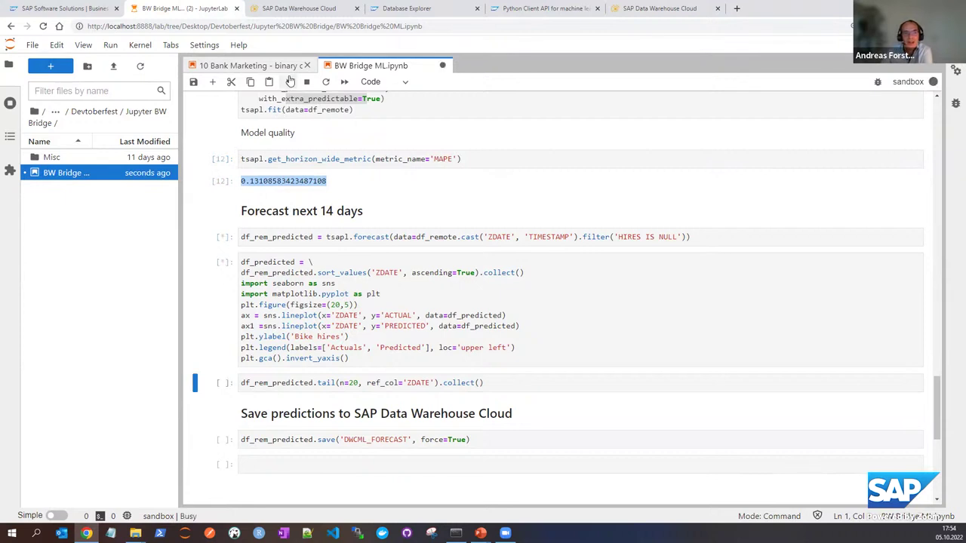
{"action": "left_click", "coordinate": [290, 81]}
{"action": "left_click", "coordinate": [290, 81]}
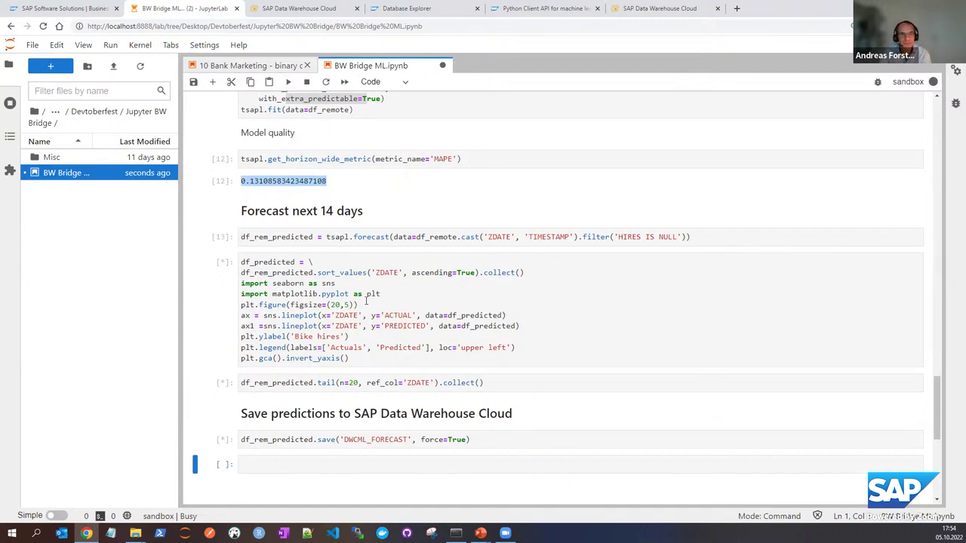
{"action": "scroll", "coordinate": [366, 301], "scroll_direction": "down", "scroll_amount": 1}
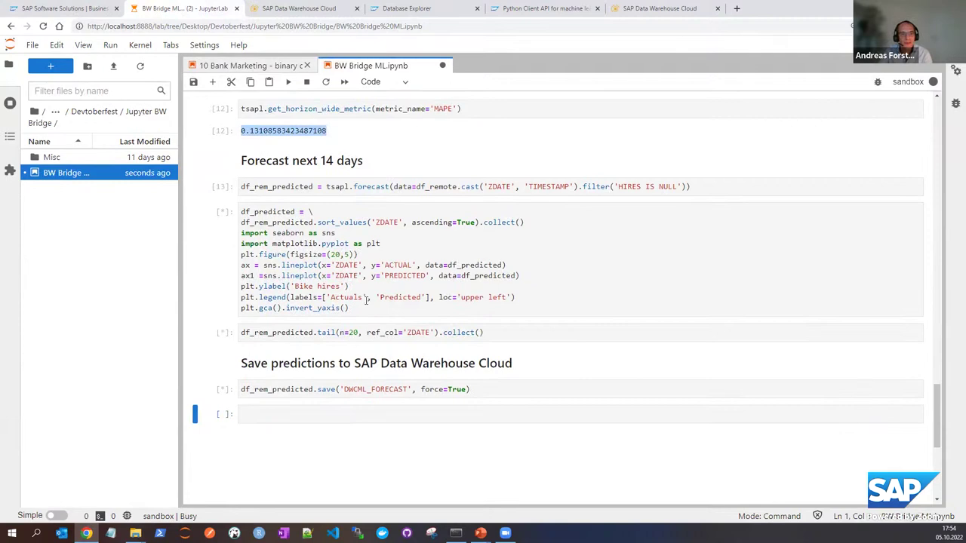
{"action": "scroll", "coordinate": [366, 301], "scroll_direction": "down", "scroll_amount": 5}
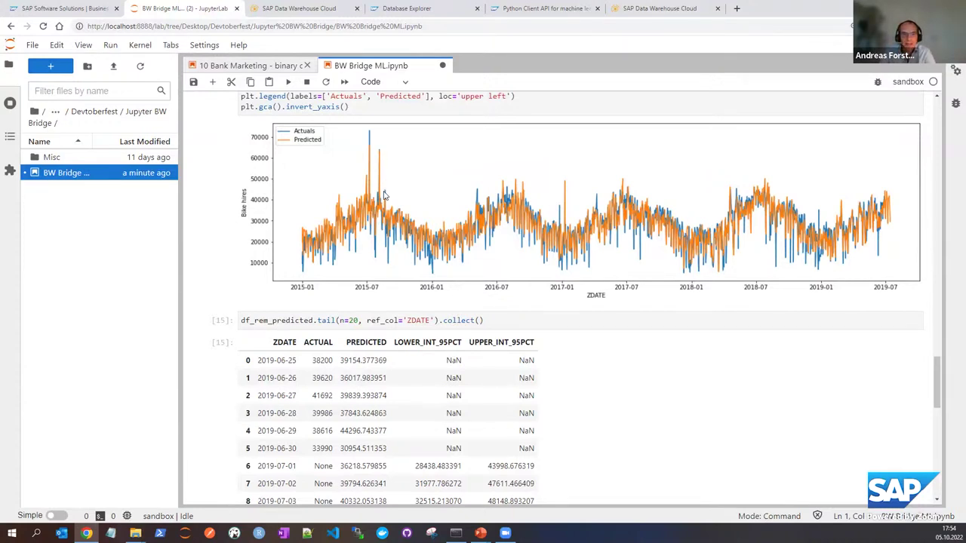
{"action": "scroll", "coordinate": [355, 342], "scroll_direction": "down", "scroll_amount": 5}
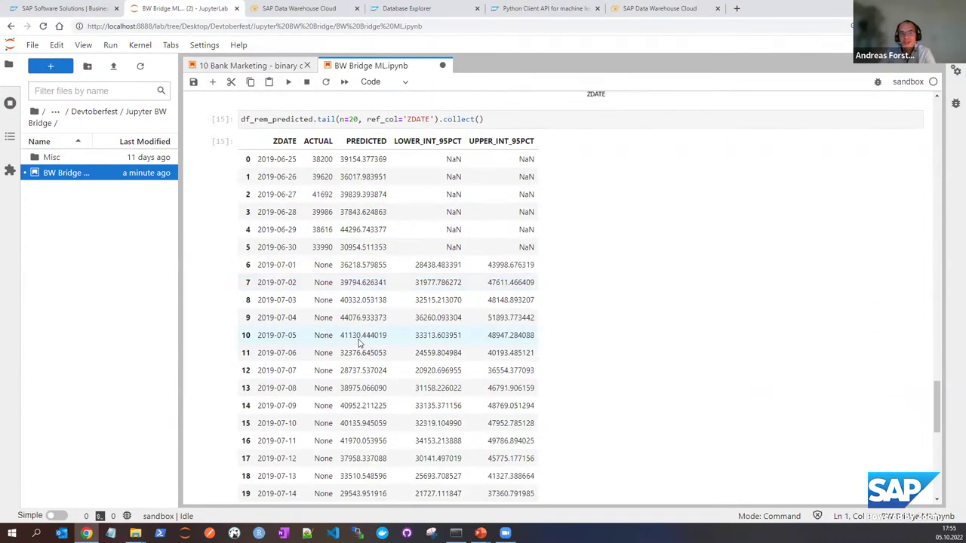
{"action": "scroll", "coordinate": [360, 342], "scroll_direction": "down", "scroll_amount": 1}
{"action": "scroll", "coordinate": [362, 332], "scroll_direction": "up", "scroll_amount": 1}
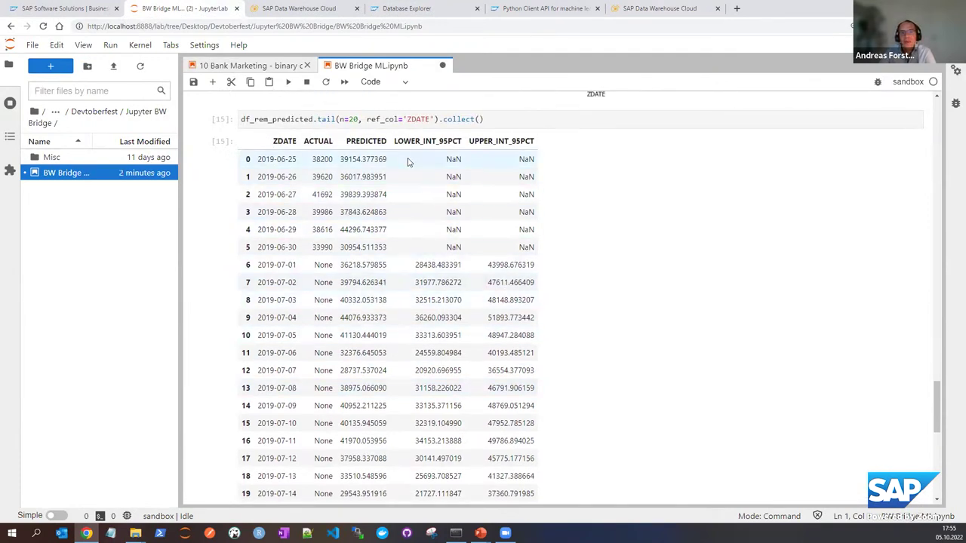
{"action": "left_click_drag", "start_coordinate": [406, 161], "coordinate": [406, 245]}
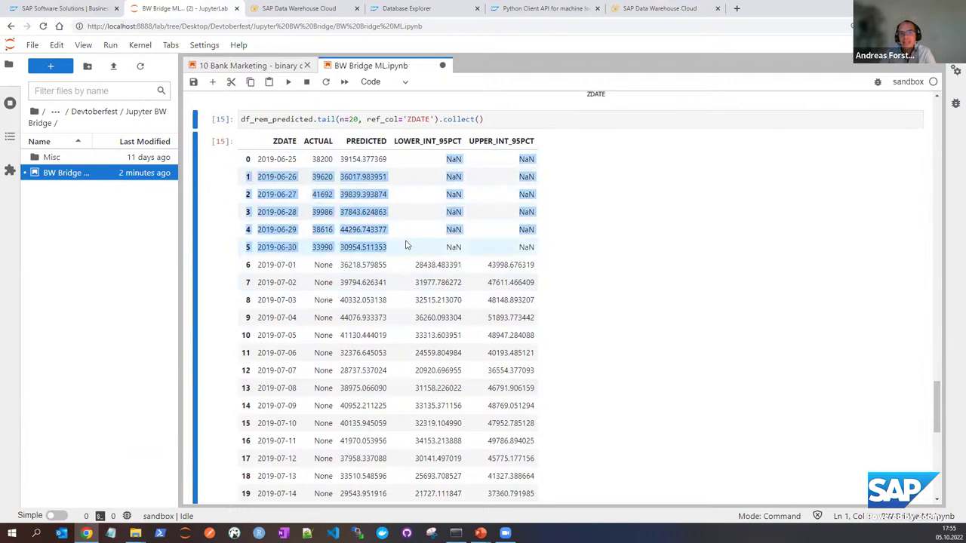
{"action": "left_click", "coordinate": [322, 252]}
{"action": "double_click", "coordinate": [323, 249]}
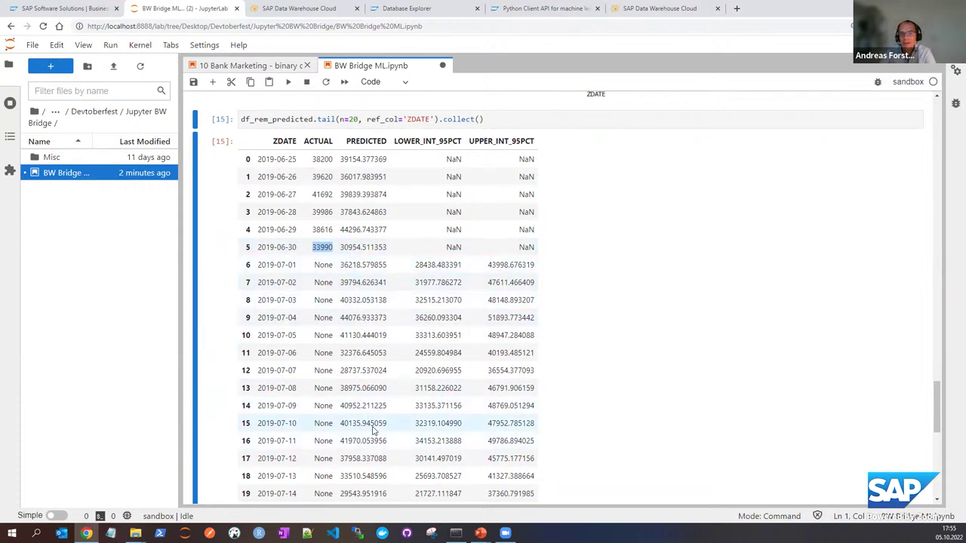
{"action": "double_click", "coordinate": [362, 267]}
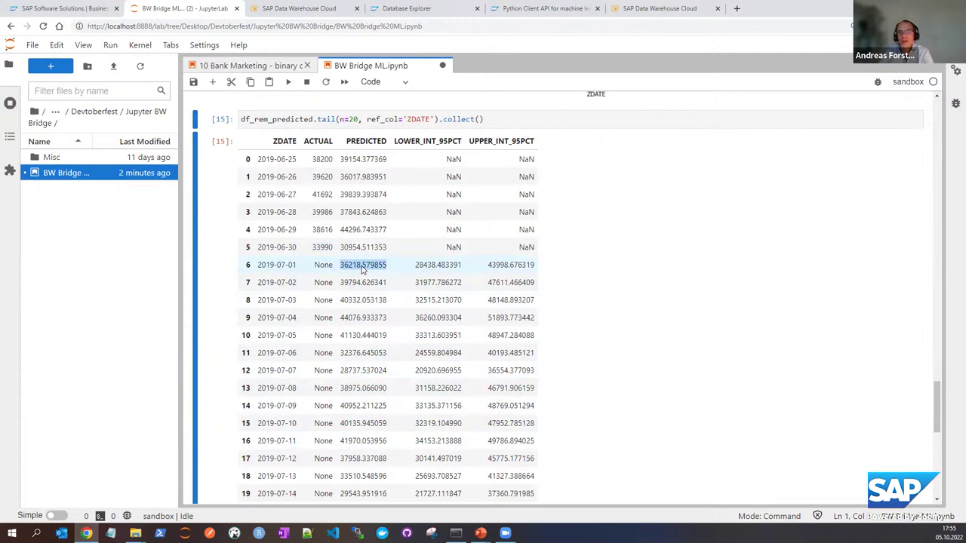
{"action": "left_click", "coordinate": [432, 272]}
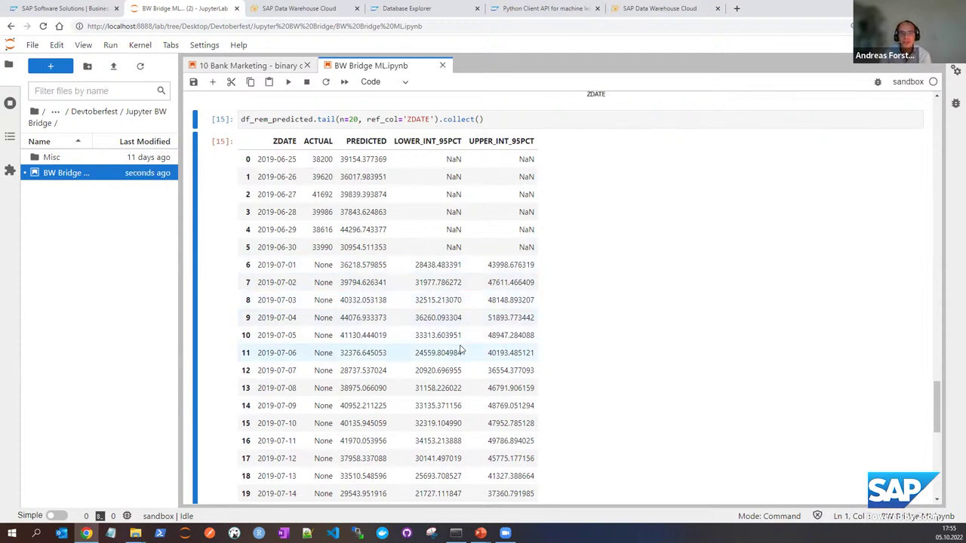
{"action": "scroll", "coordinate": [462, 347], "scroll_direction": "down", "scroll_amount": 1}
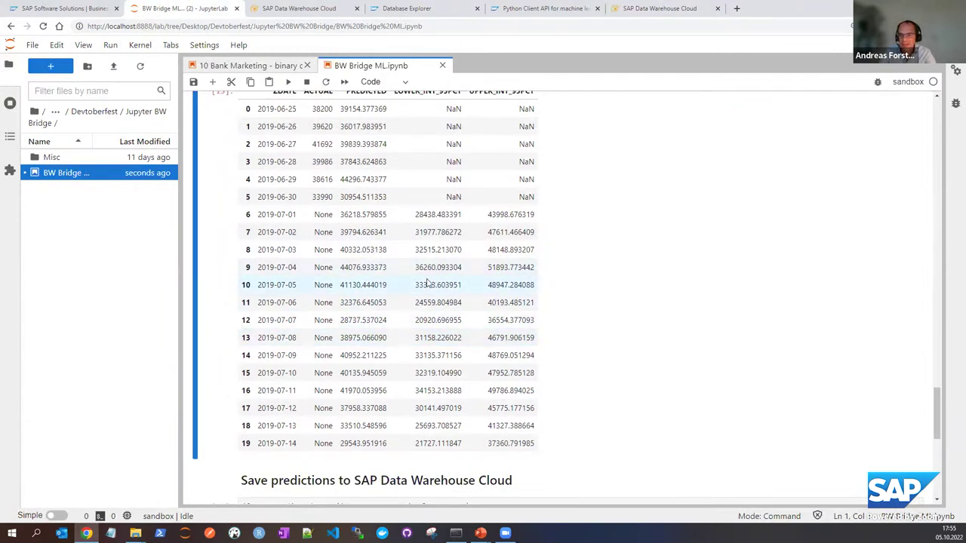
{"action": "scroll", "coordinate": [438, 349], "scroll_direction": "down", "scroll_amount": 1}
{"action": "scroll", "coordinate": [439, 349], "scroll_direction": "down", "scroll_amount": 1}
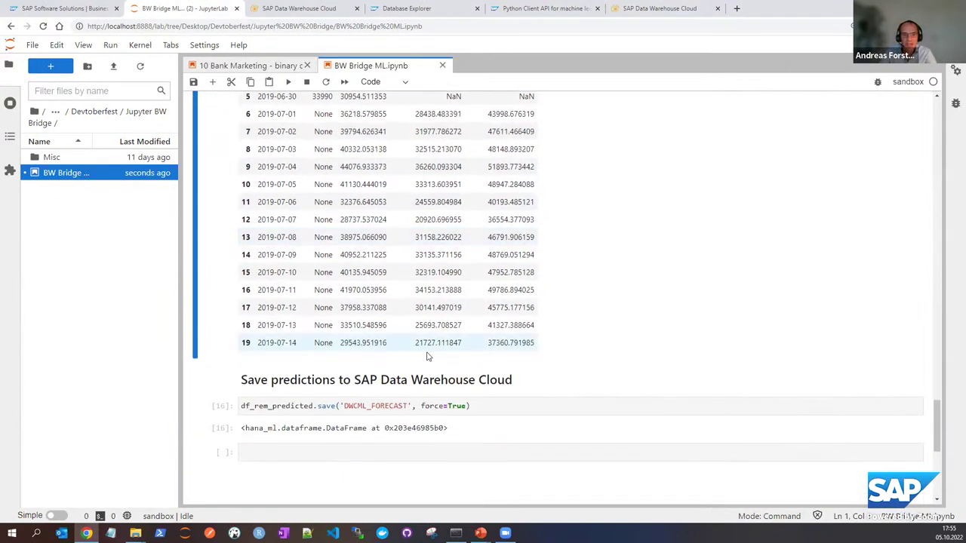
{"action": "double_click", "coordinate": [386, 406]}
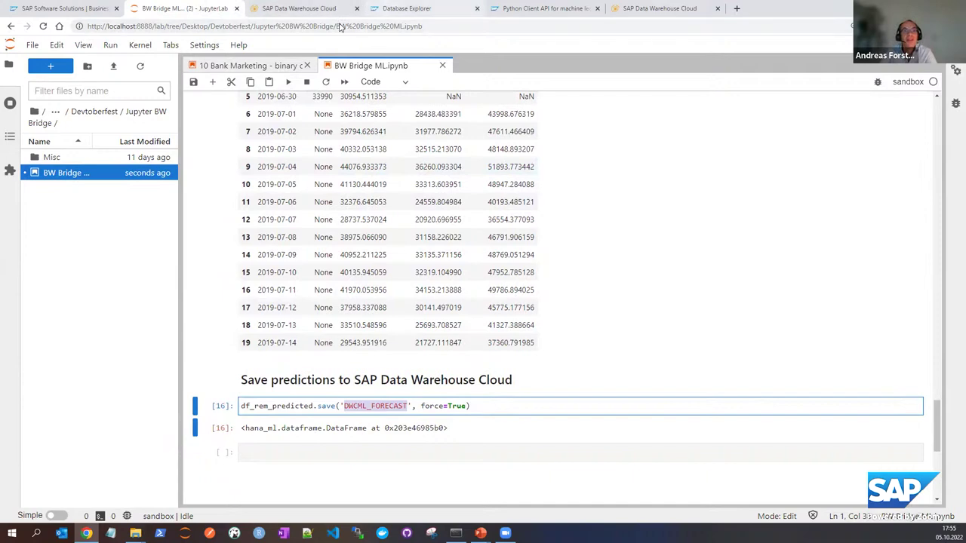
{"action": "left_click", "coordinate": [402, 9]}
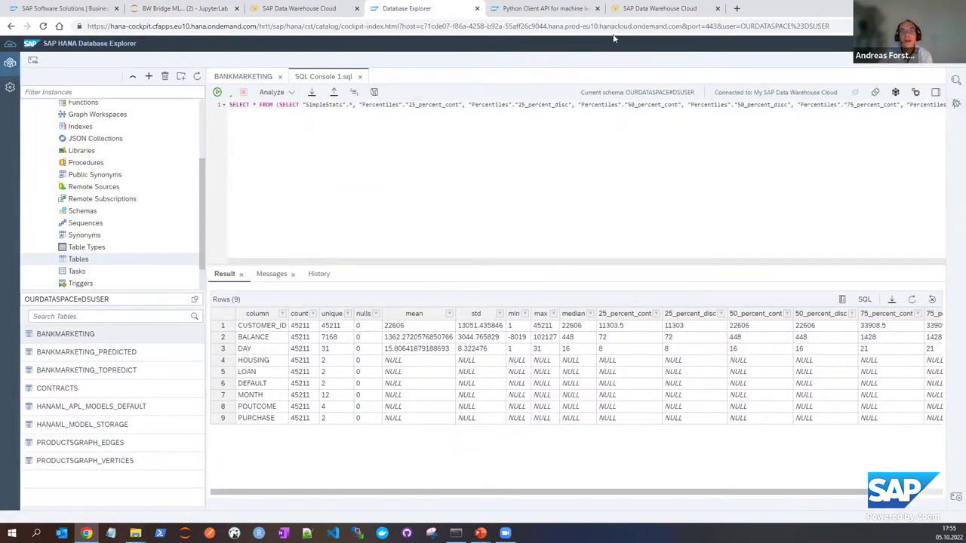
Preview the DWCML_FORECAST table from the Data Builder repository tables
{"action": "left_click", "coordinate": [662, 9]}
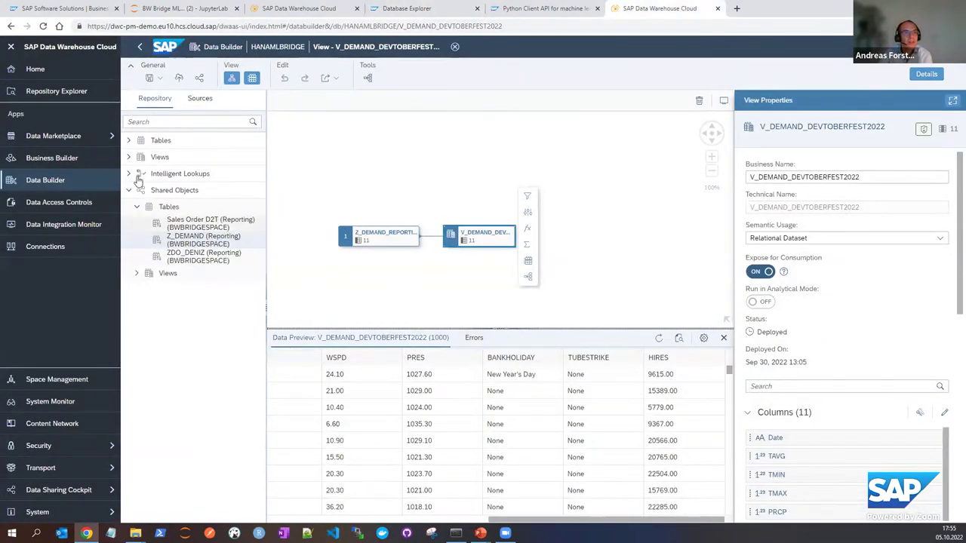
{"action": "left_click", "coordinate": [129, 140]}
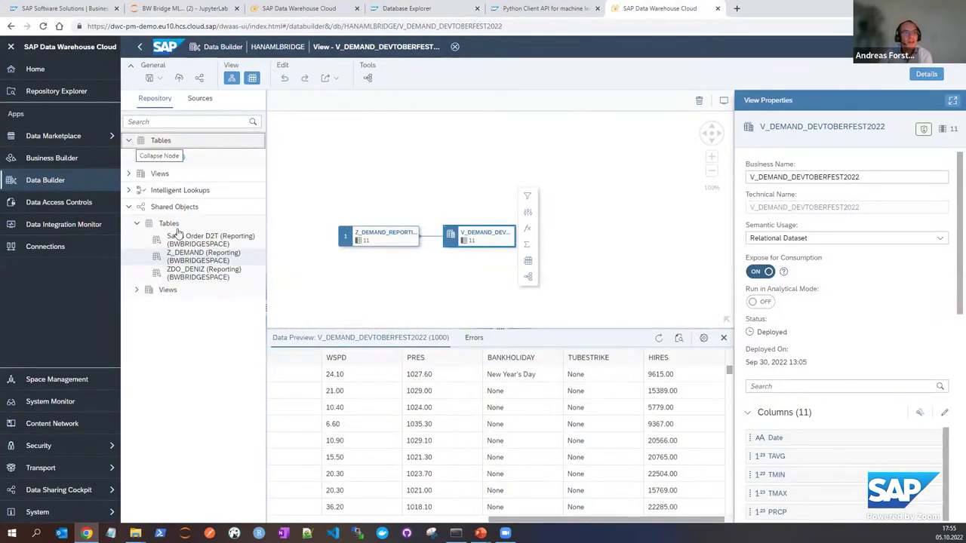
{"action": "left_click", "coordinate": [234, 165]}
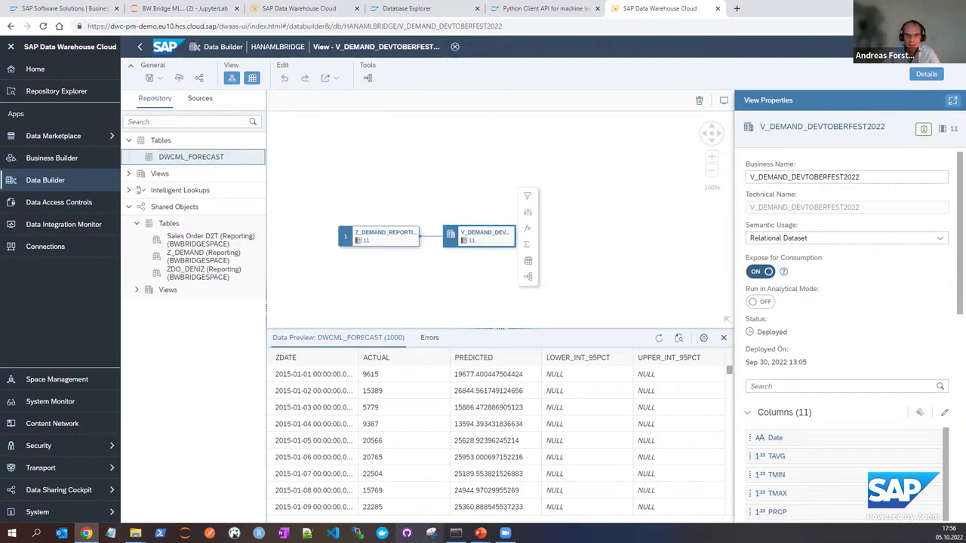
Return to the PowerPoint slide show and advance to the "Want to know more?" slide
{"action": "mouse_move", "coordinate": [481, 534]}
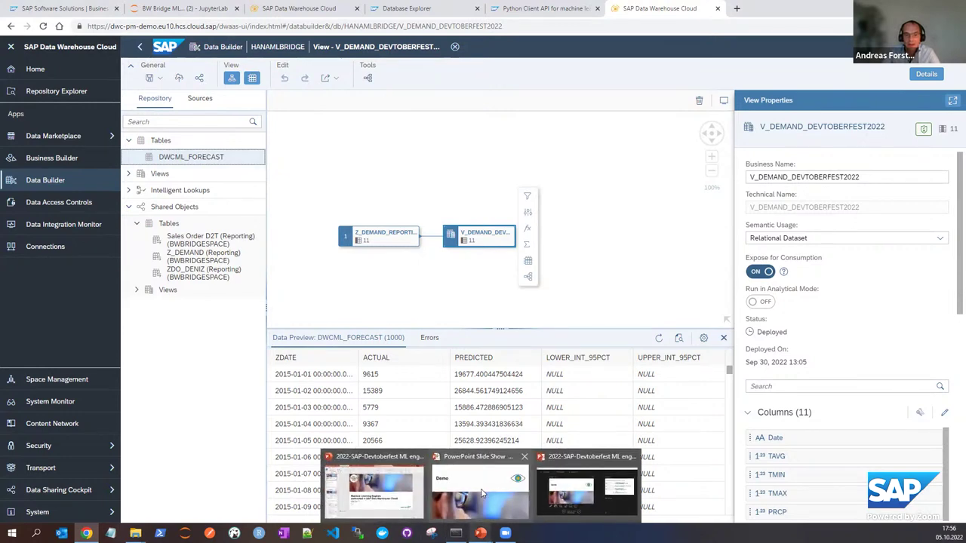
{"action": "left_click", "coordinate": [480, 489]}
{"action": "left_click", "coordinate": [481, 488]}
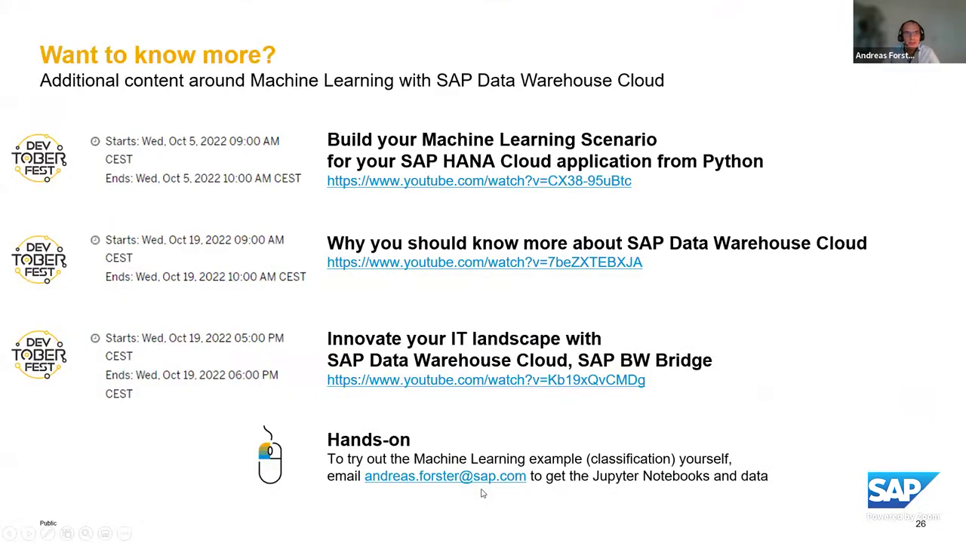